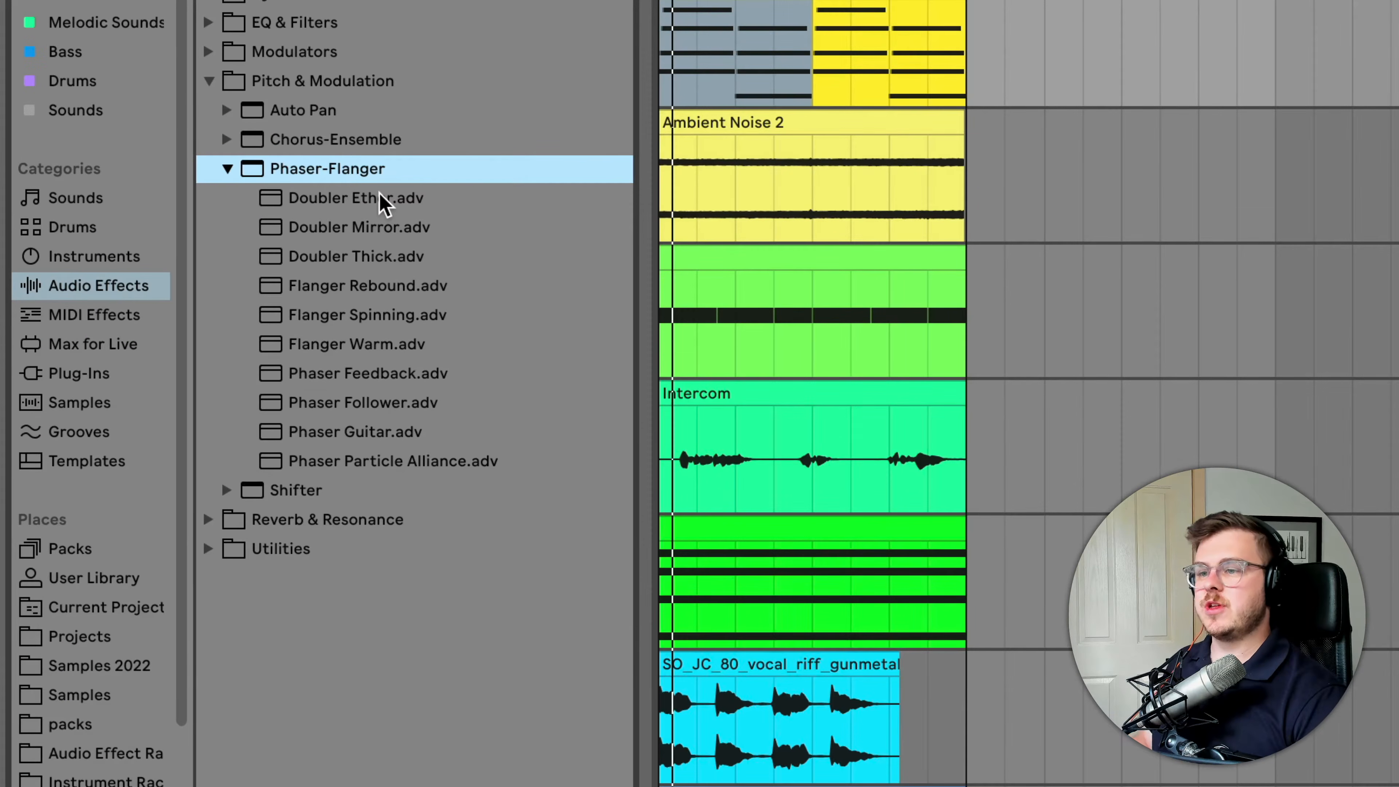
Load the Doubler Ether preset from the Phaser-Flanger effects and switch the device on
left_click(381, 200)
key("Return")
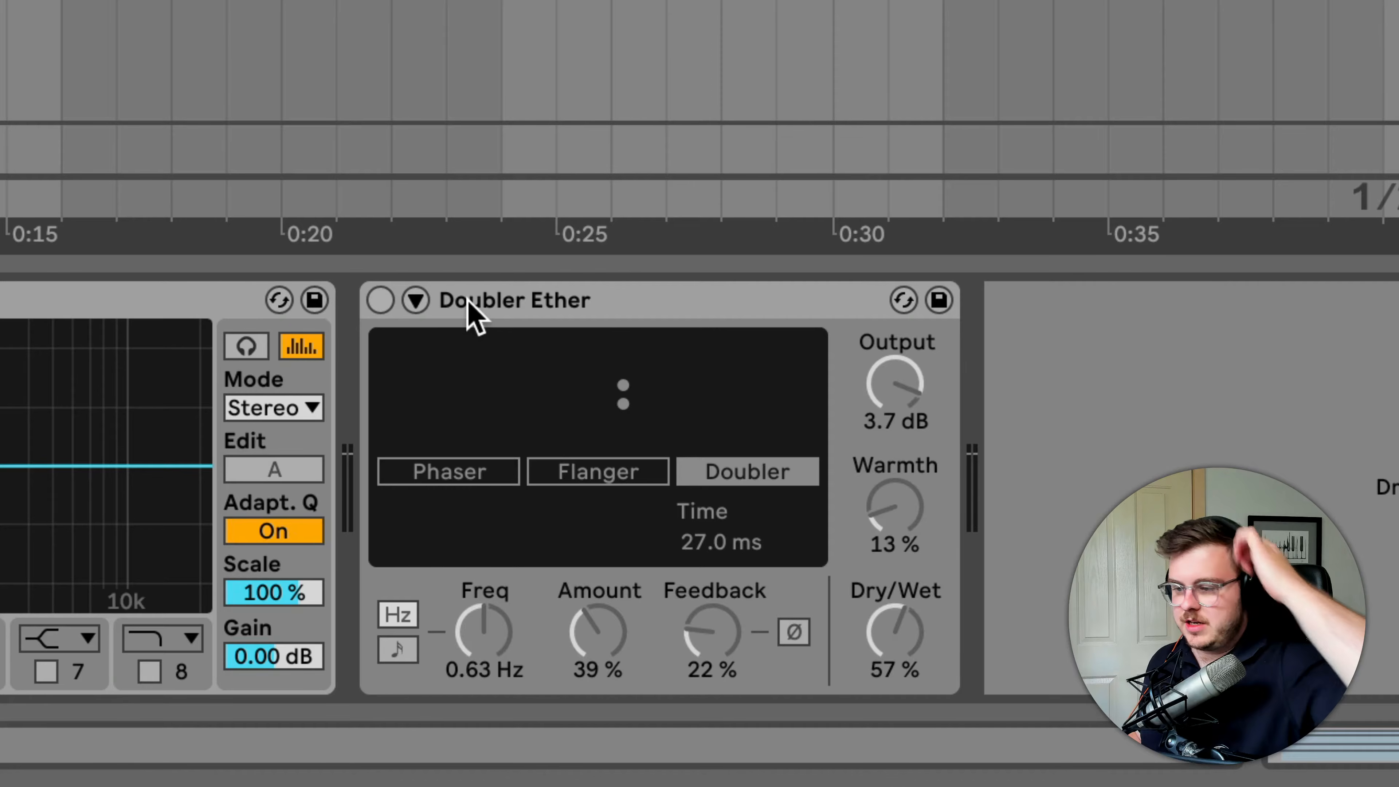
left_click(379, 300)
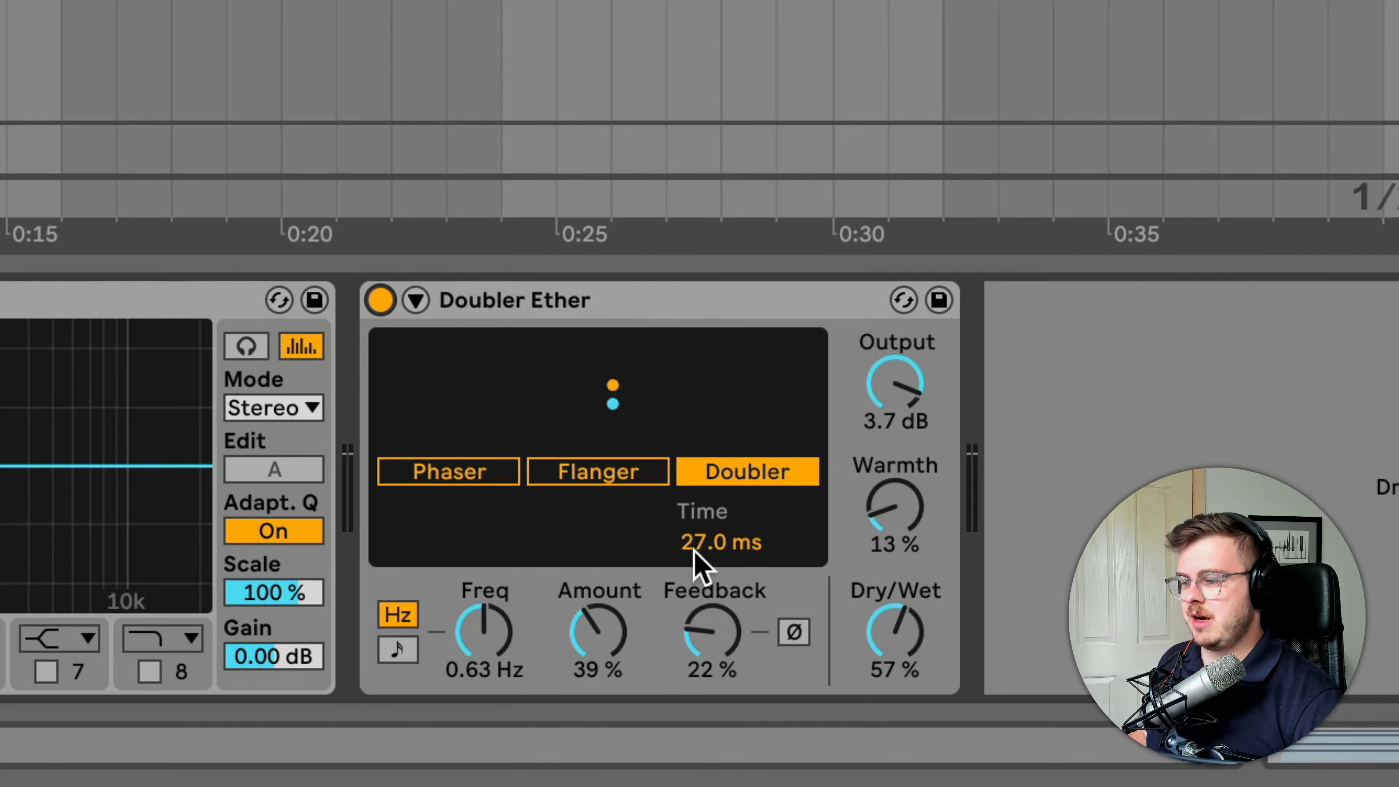
Raise the Doubler Ether Amount to 87 % and try its delay Time at 126 ms and 66.2 ms
left_click(611, 647)
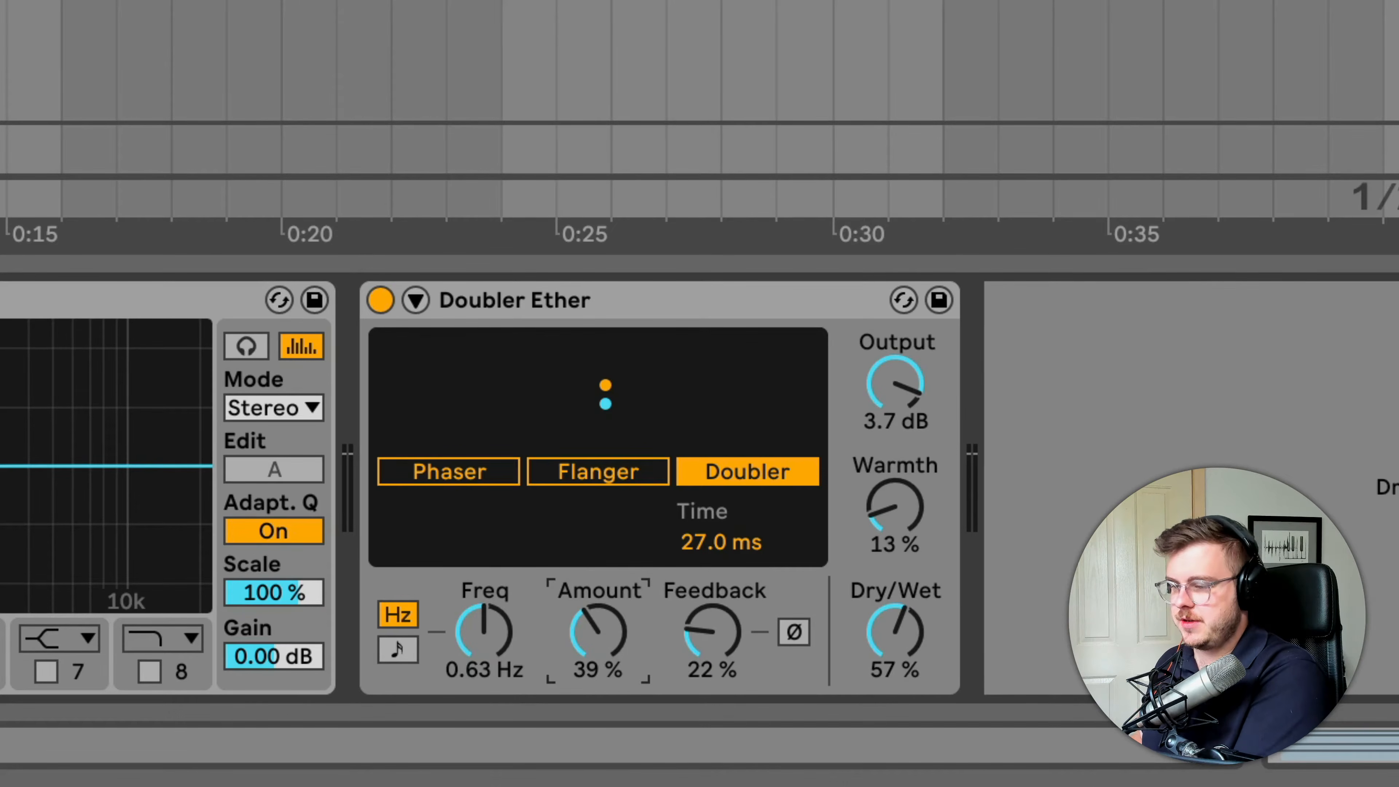
left_click_drag(611, 647, 612, 595)
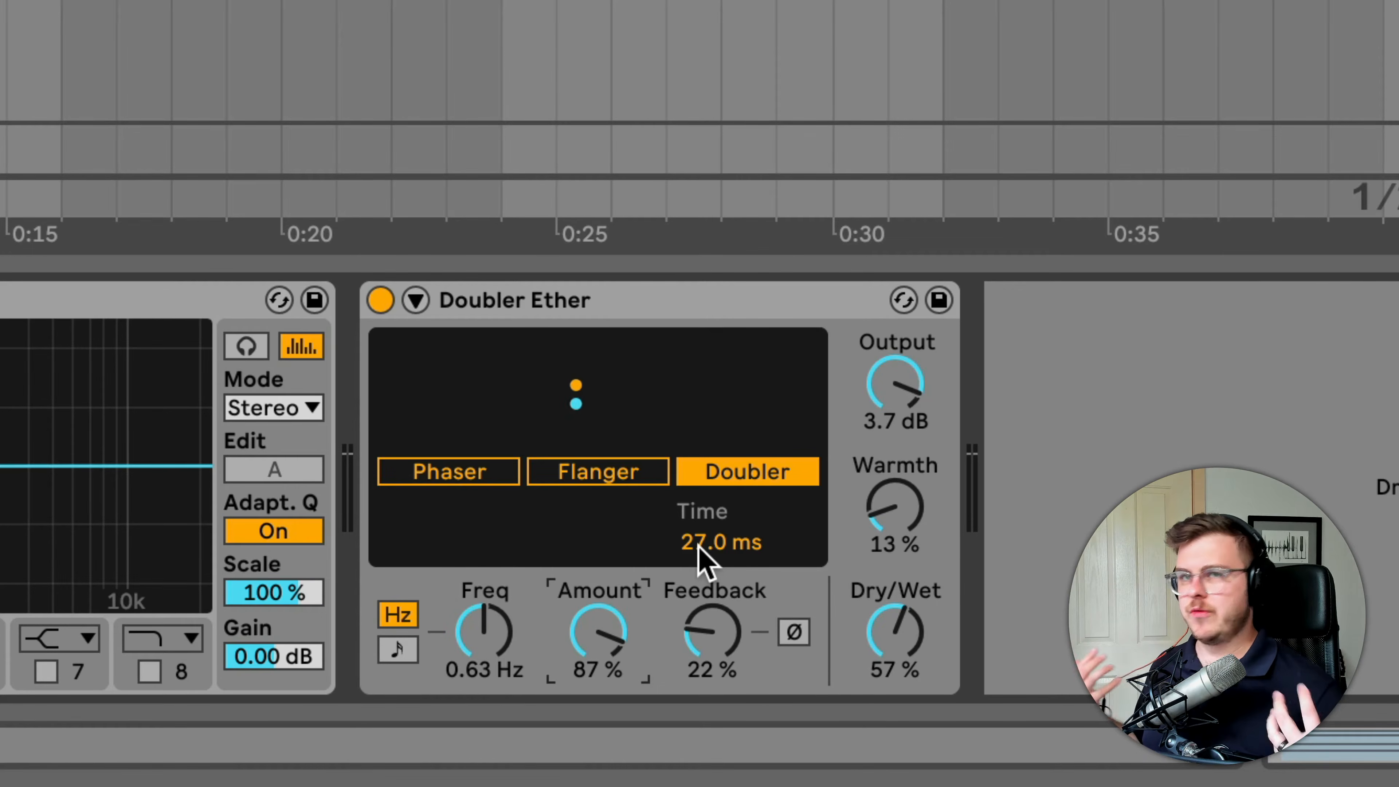
left_click_drag(698, 557, 703, 559)
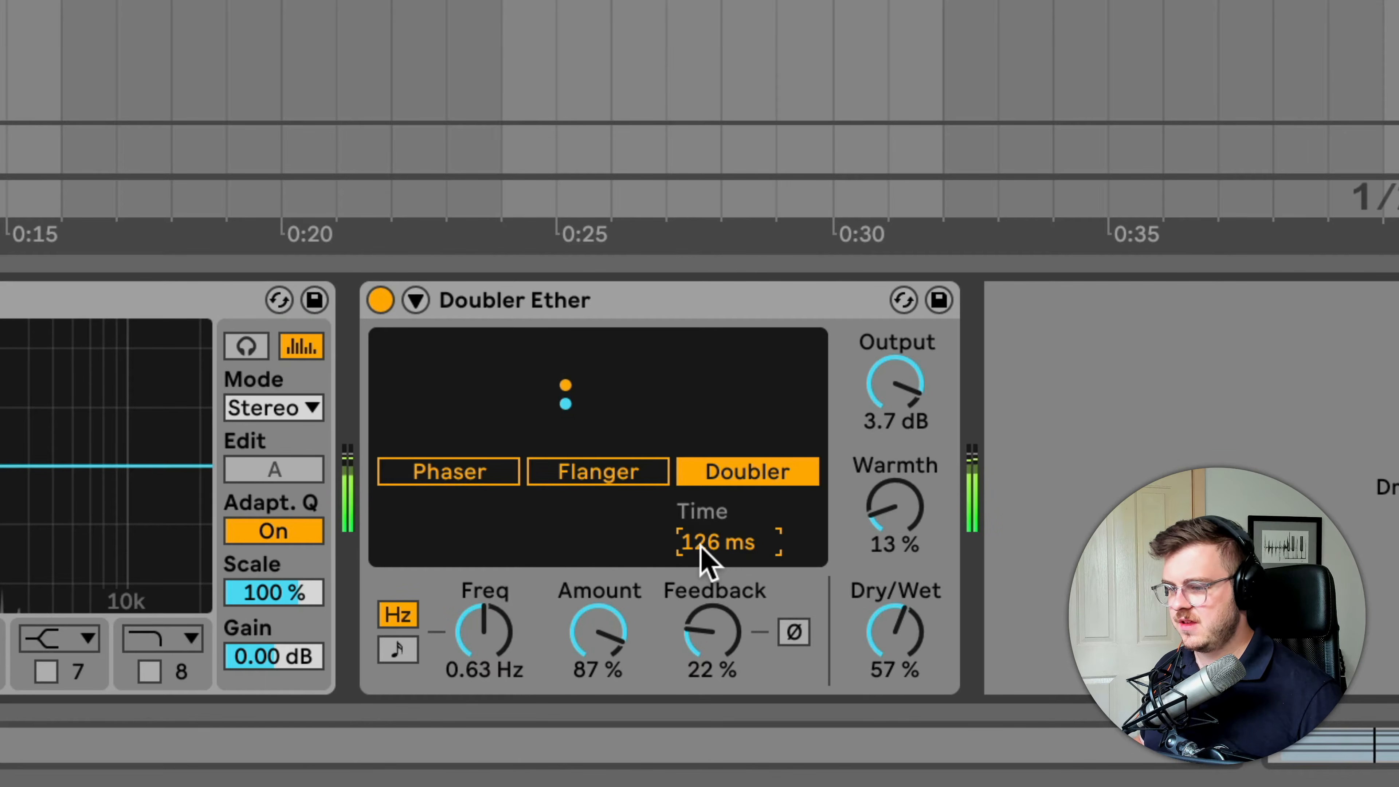
left_click_drag(701, 544, 700, 580)
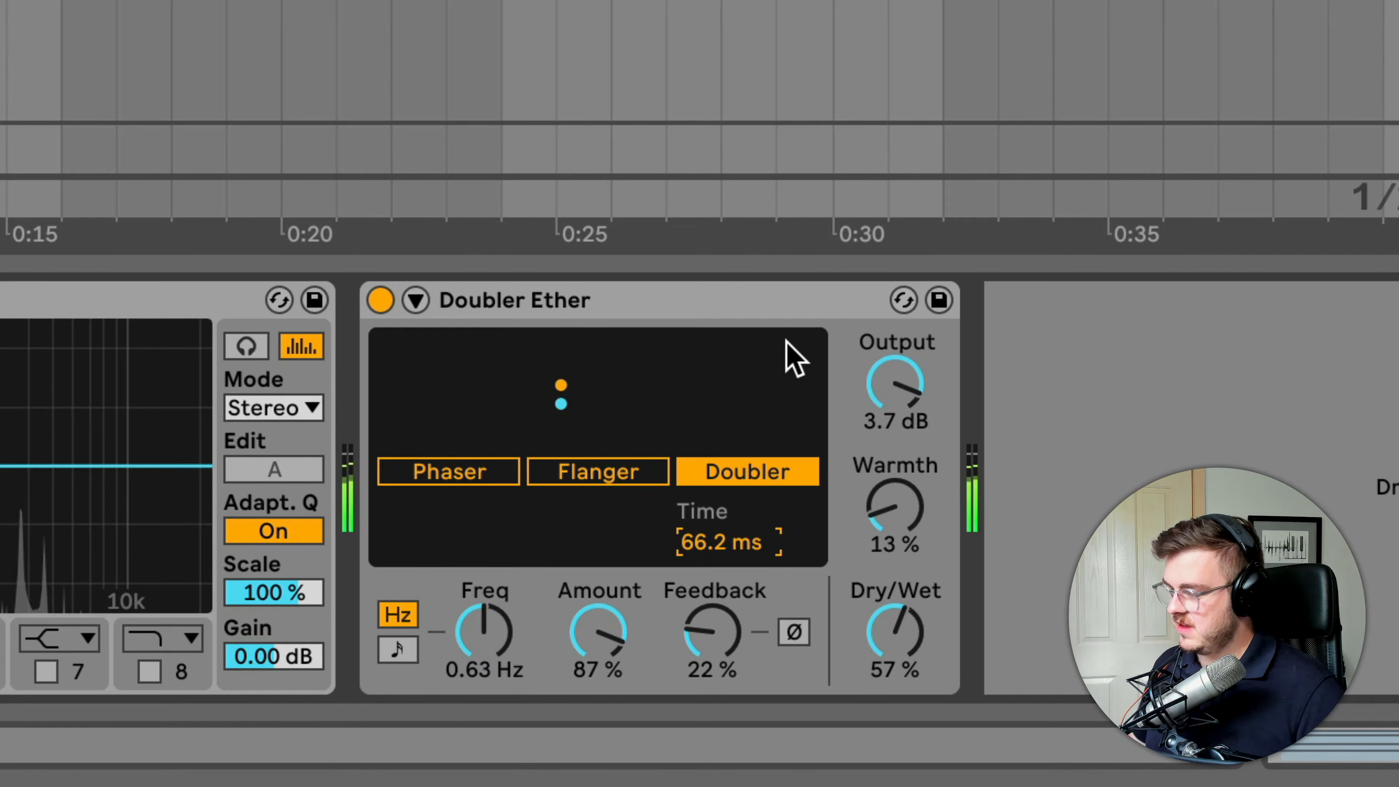
Set Doubler Ether to 40 % Amount, 55.6 ms Time, 53 % Feedback and 48 % Dry/Wet
left_click_drag(597, 631, 603, 658)
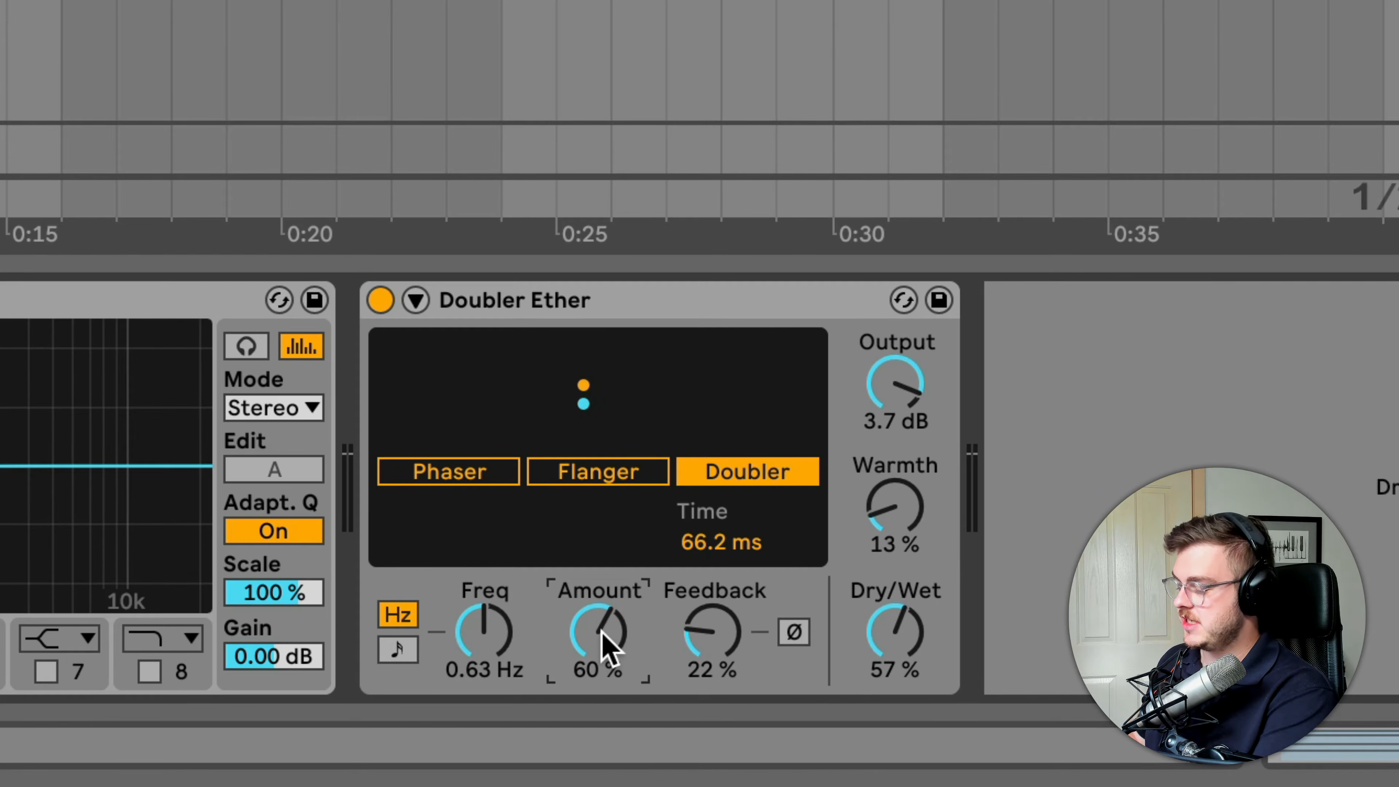
left_click_drag(606, 648, 606, 686)
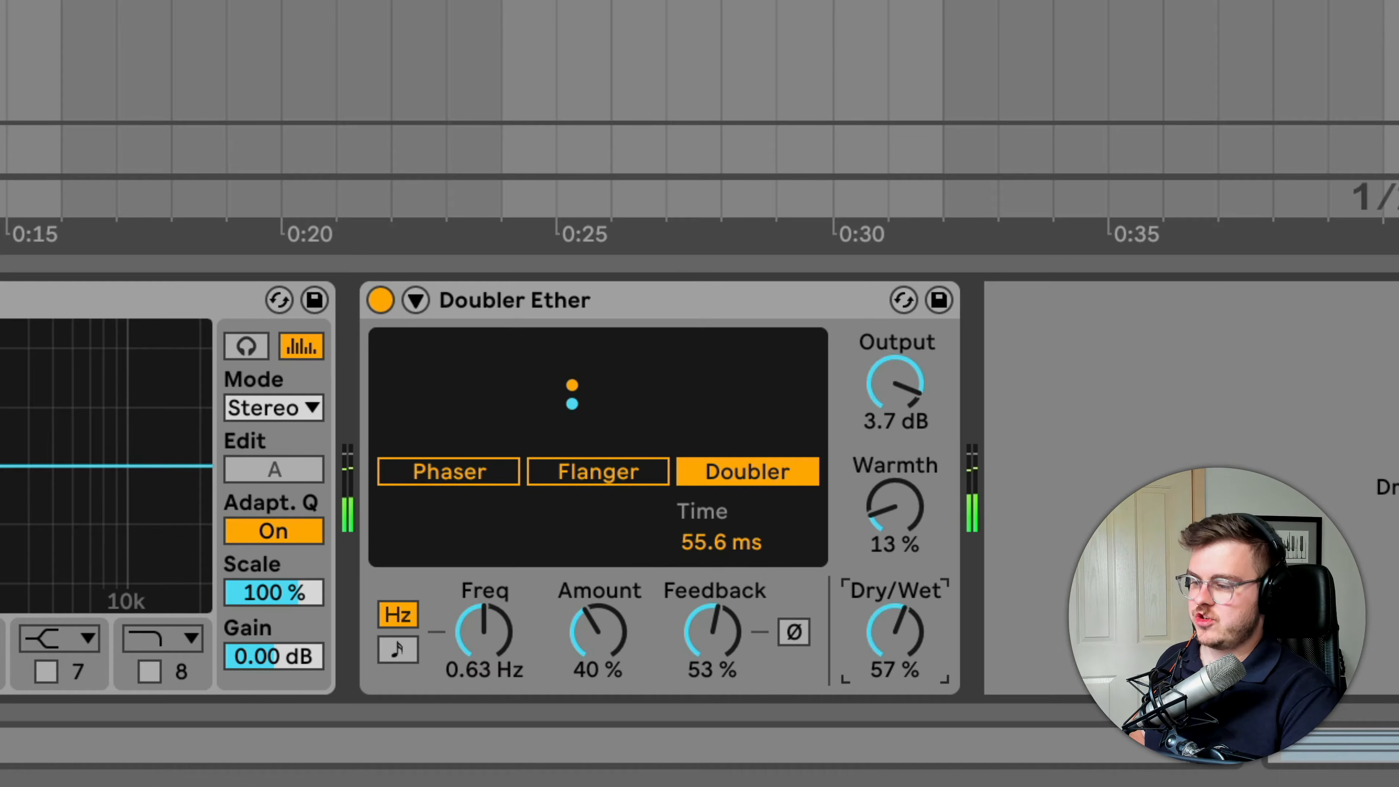
left_click_drag(895, 632, 895, 649)
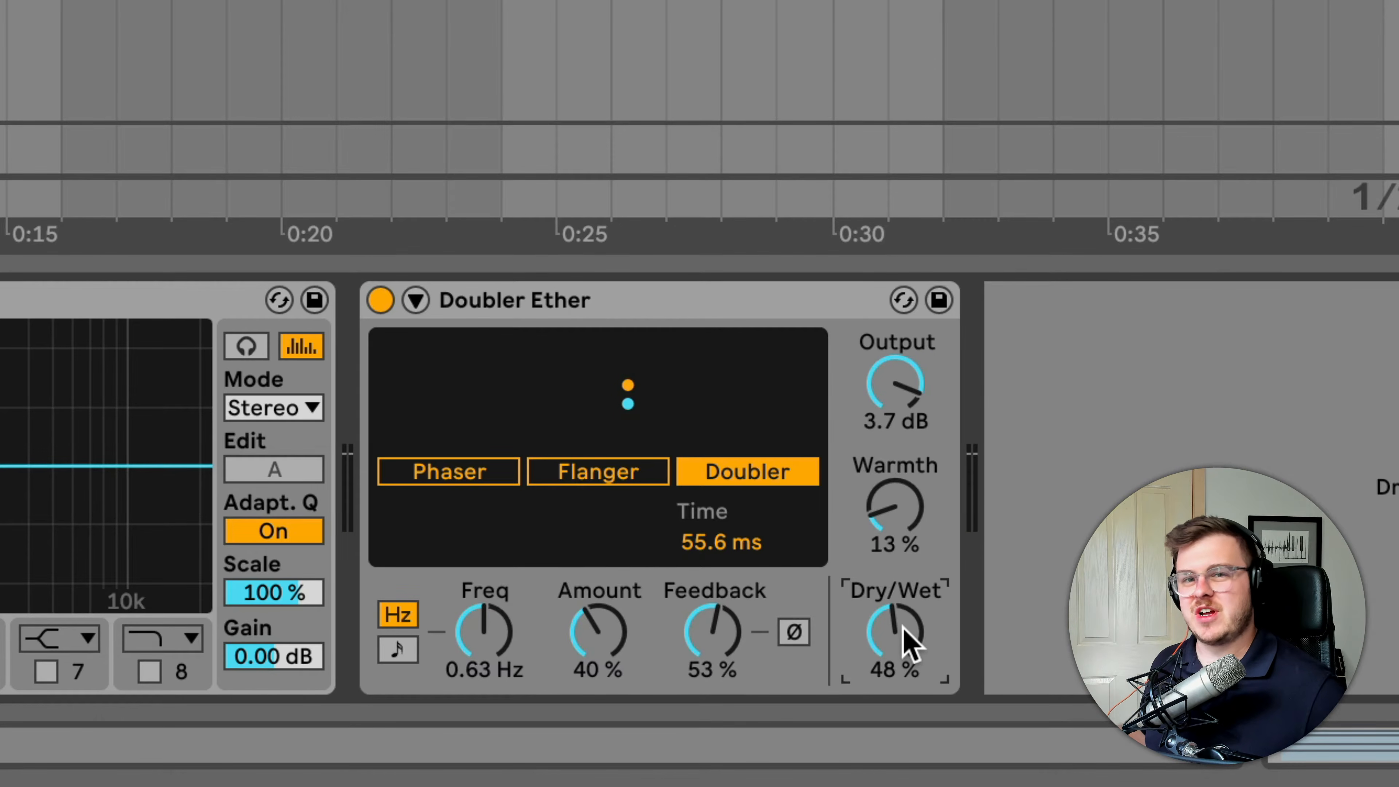
Load the Twisted Riser preset from the Shifter effects for the Ambient Noise 2 track and select that track's clip
left_click(107, 212)
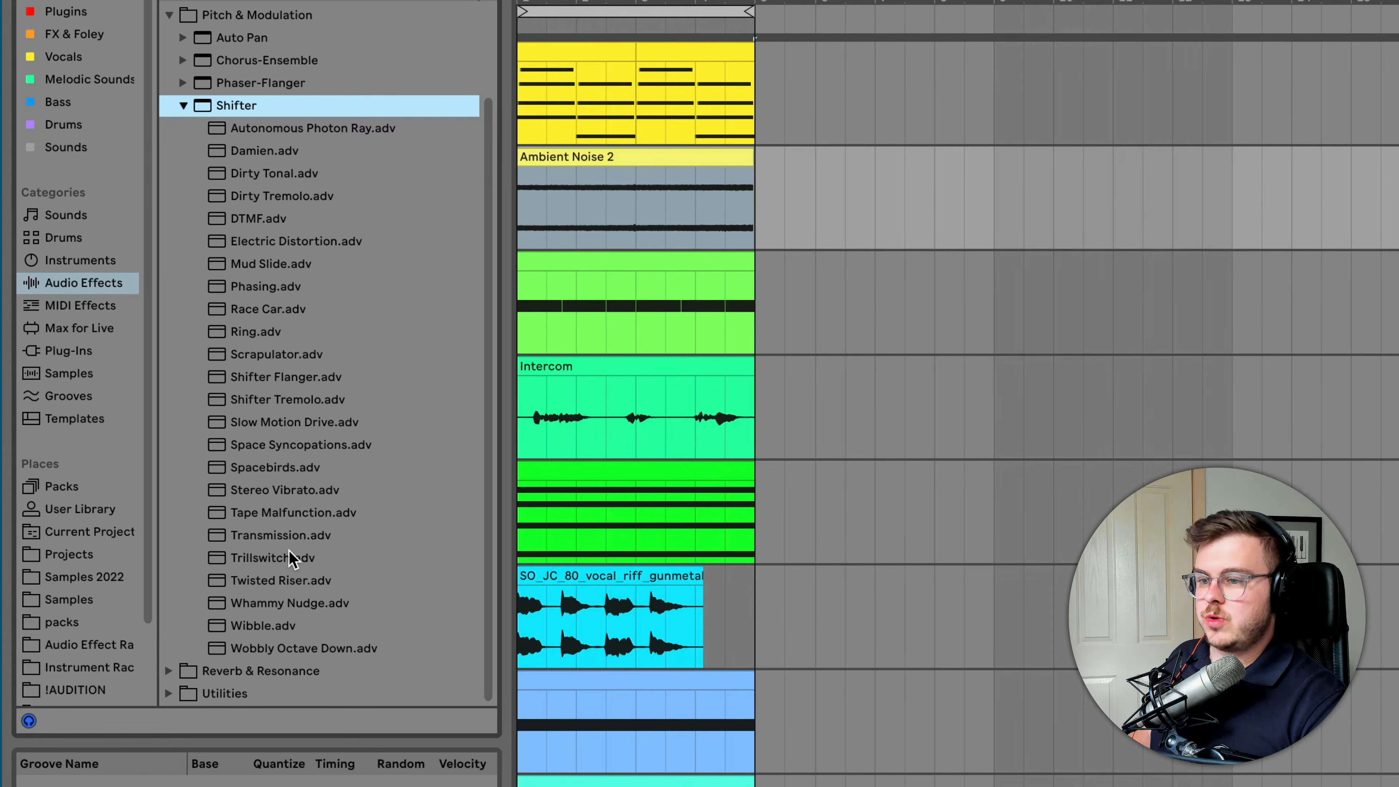
left_click(287, 580)
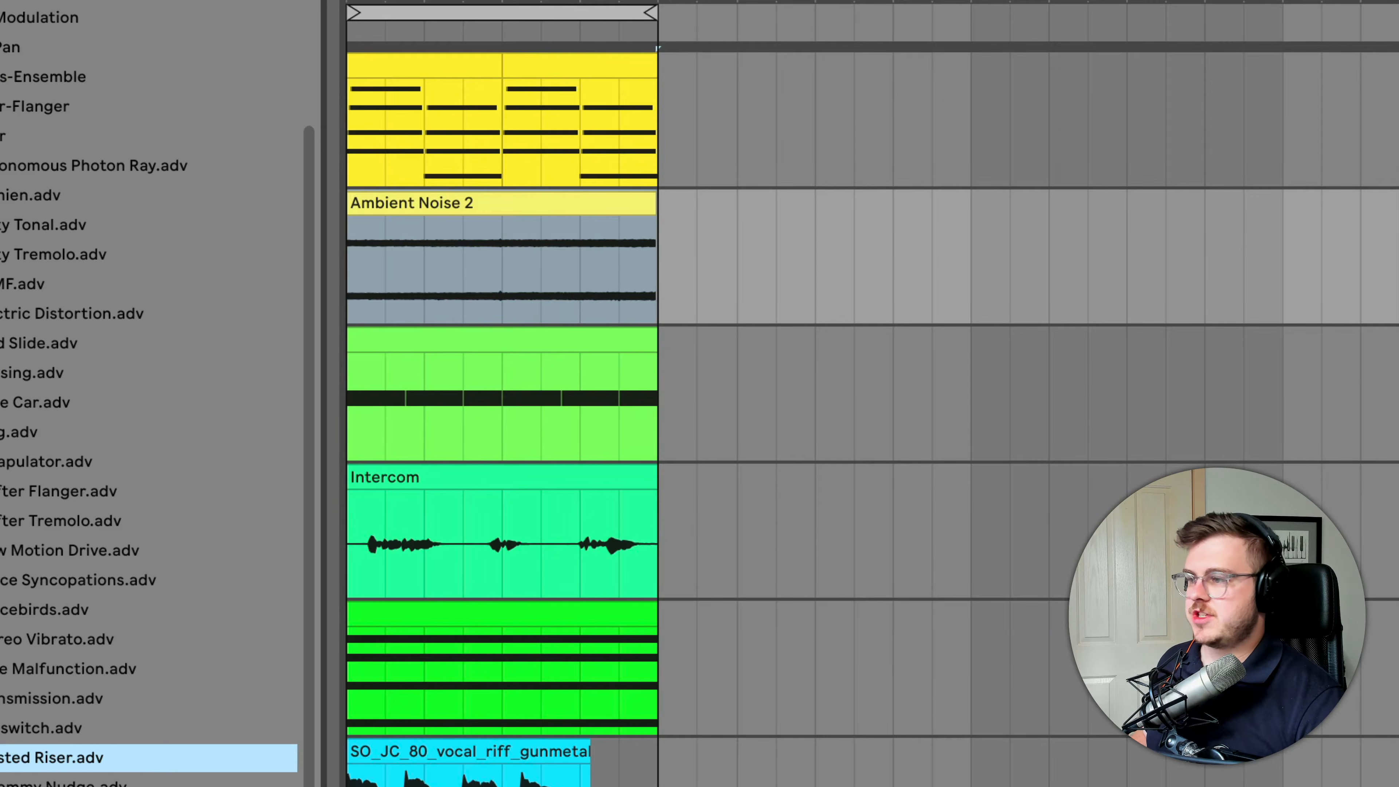
left_click(583, 194)
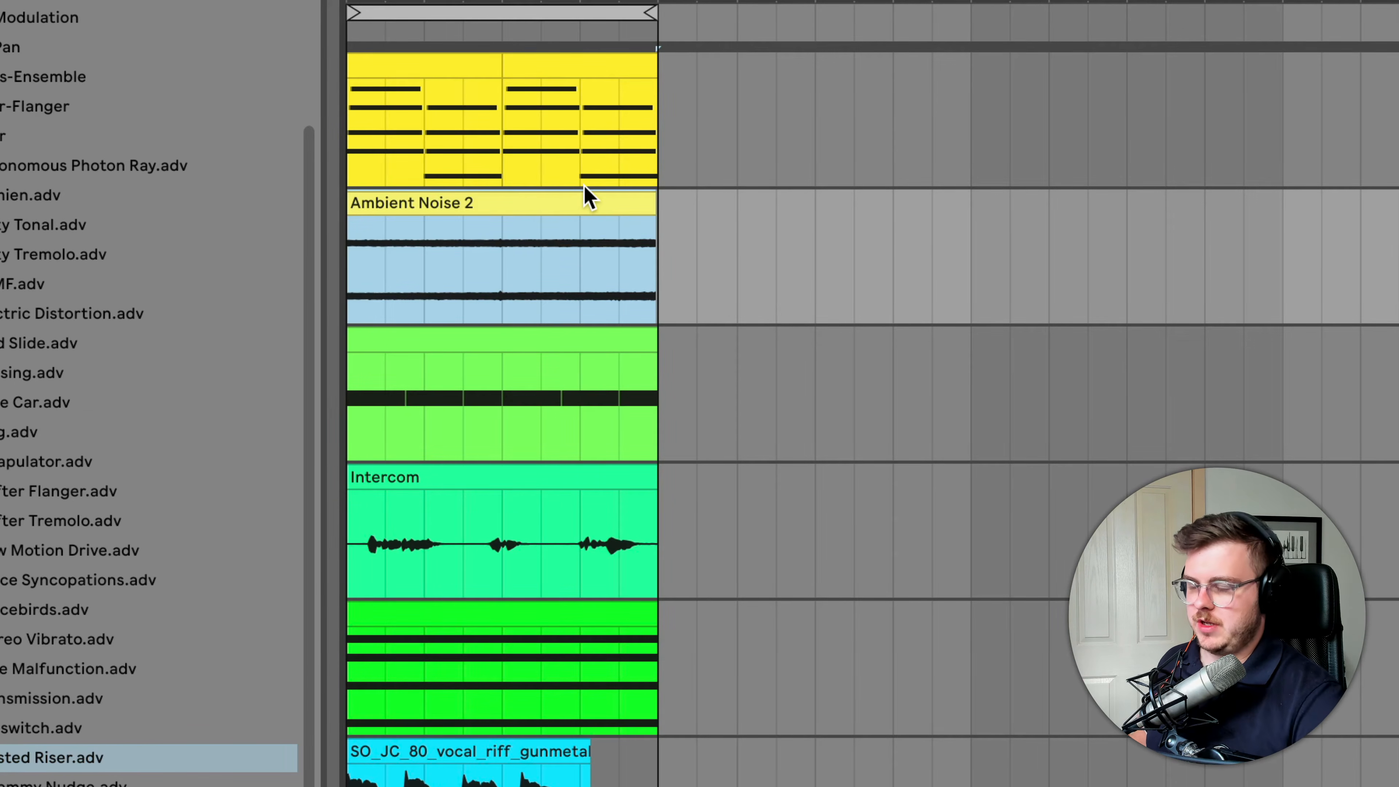
Play the Ambient Noise 2 clip, switch Twisted Riser on and set its Dry/Wet to 100 %
key("space")
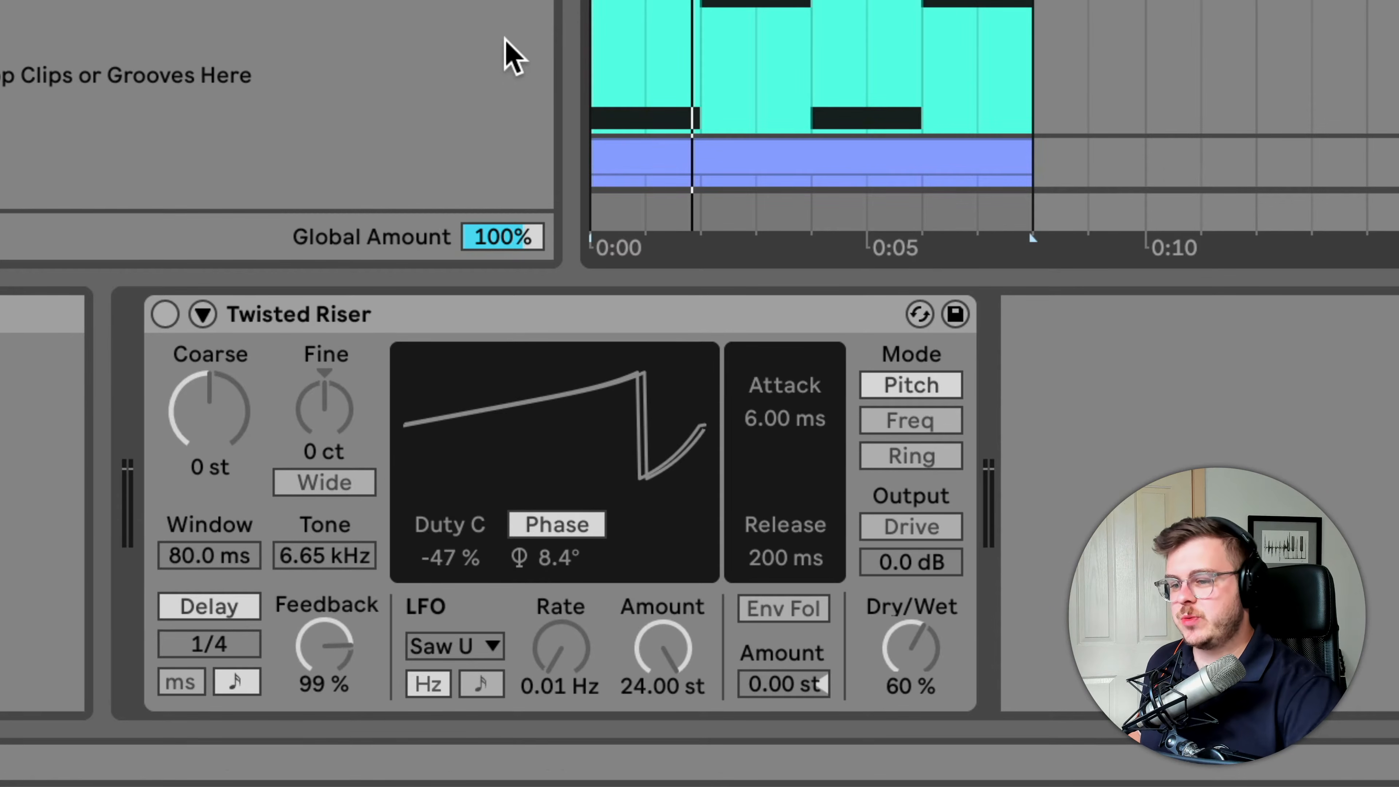
left_click(164, 317)
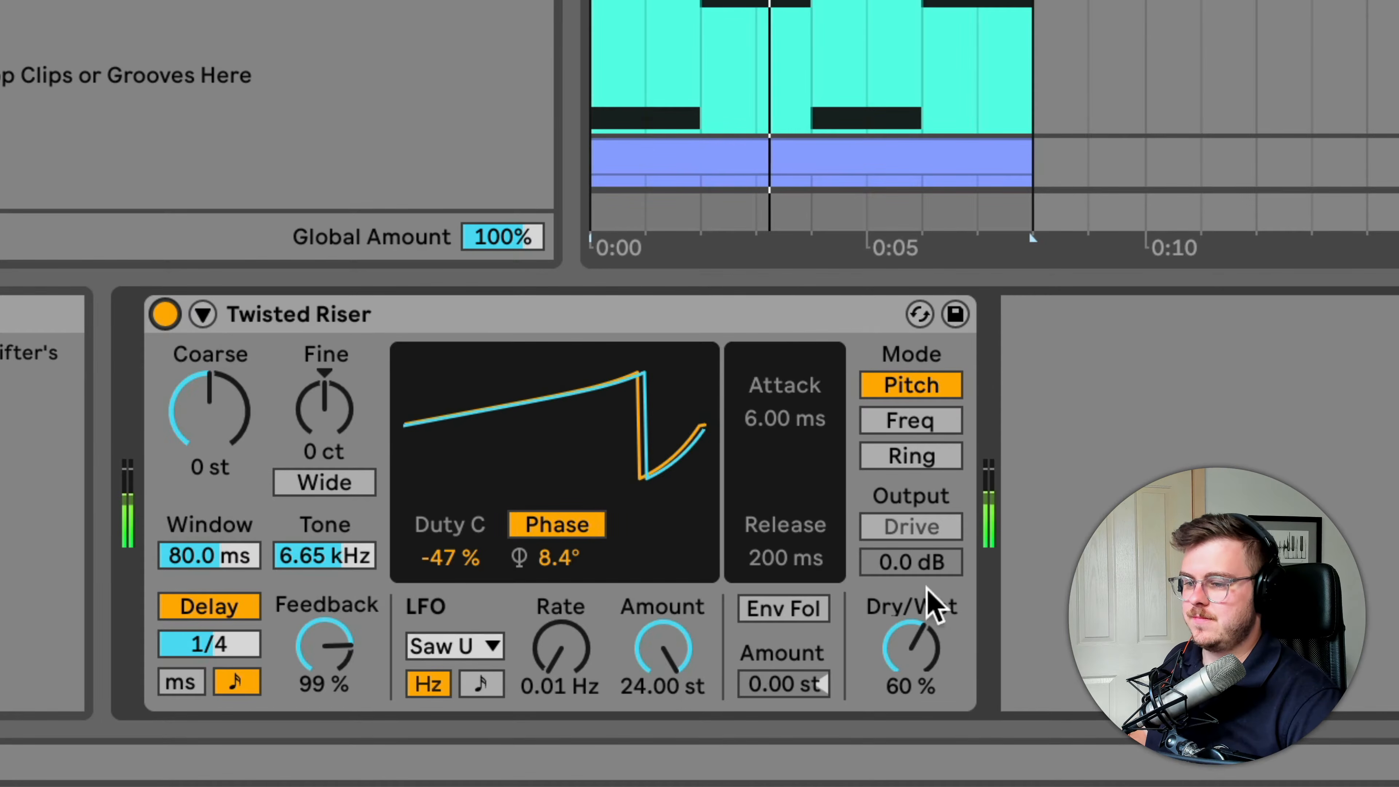
left_click_drag(924, 657, 924, 612)
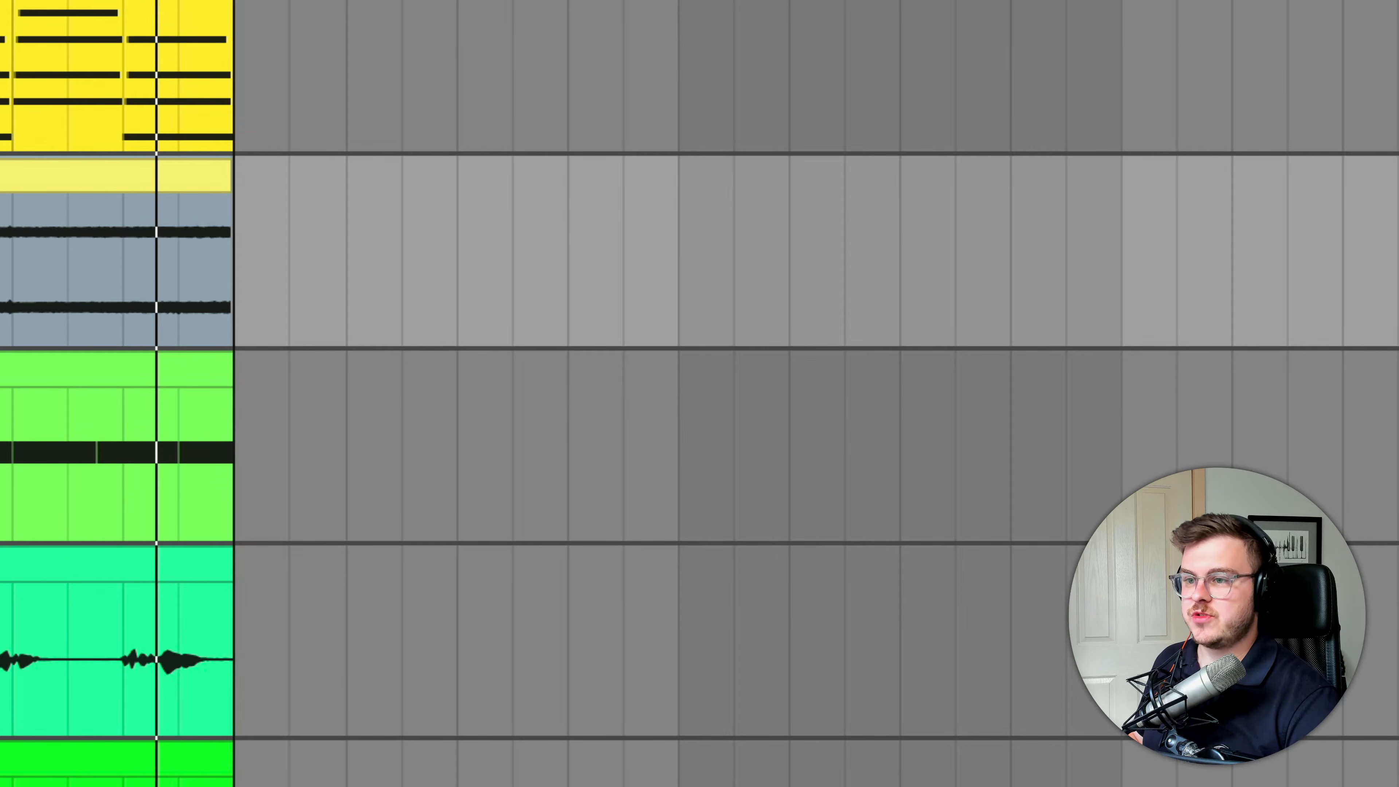
Place the W_Grand_Blvd_Birds audio clip after Ambient Noise 2, play it and switch Twisted Riser on
left_click_drag(0, 226, 307, 224)
left_click(381, 192)
key("space")
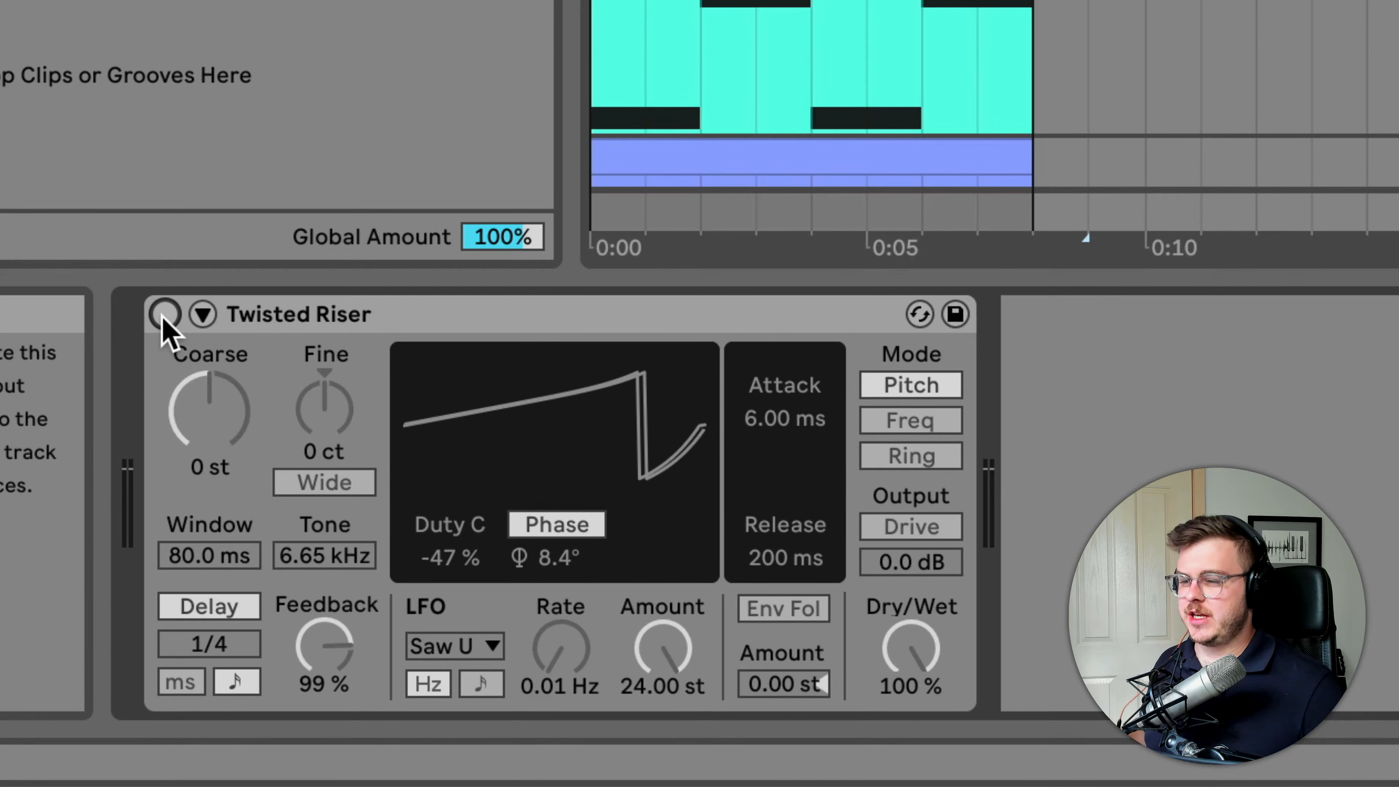
left_click(164, 314)
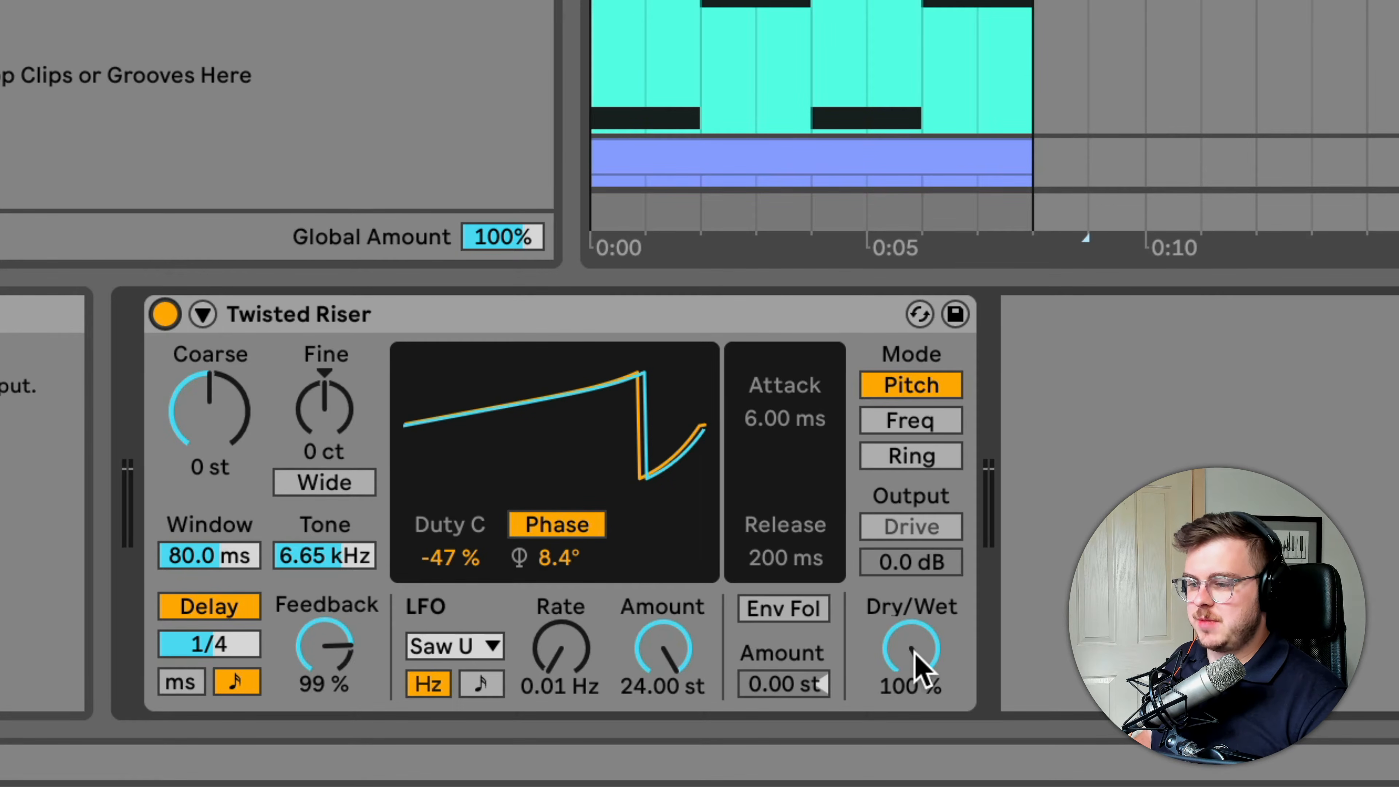
Try Twisted Riser's LFO phase at 110°, set it to 14°, and switch the device off and on to compare
left_click_drag(555, 558, 556, 517)
key("space")
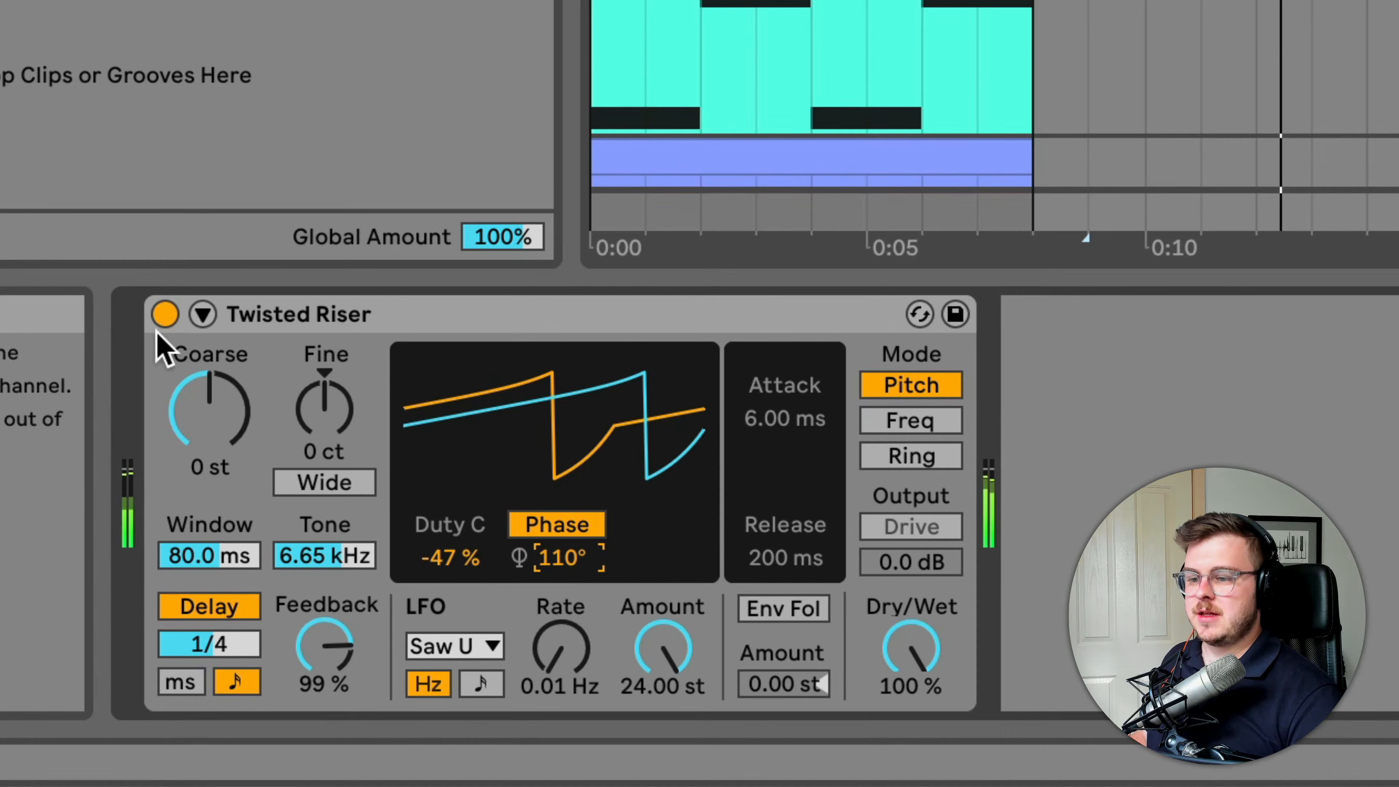
left_click(165, 314)
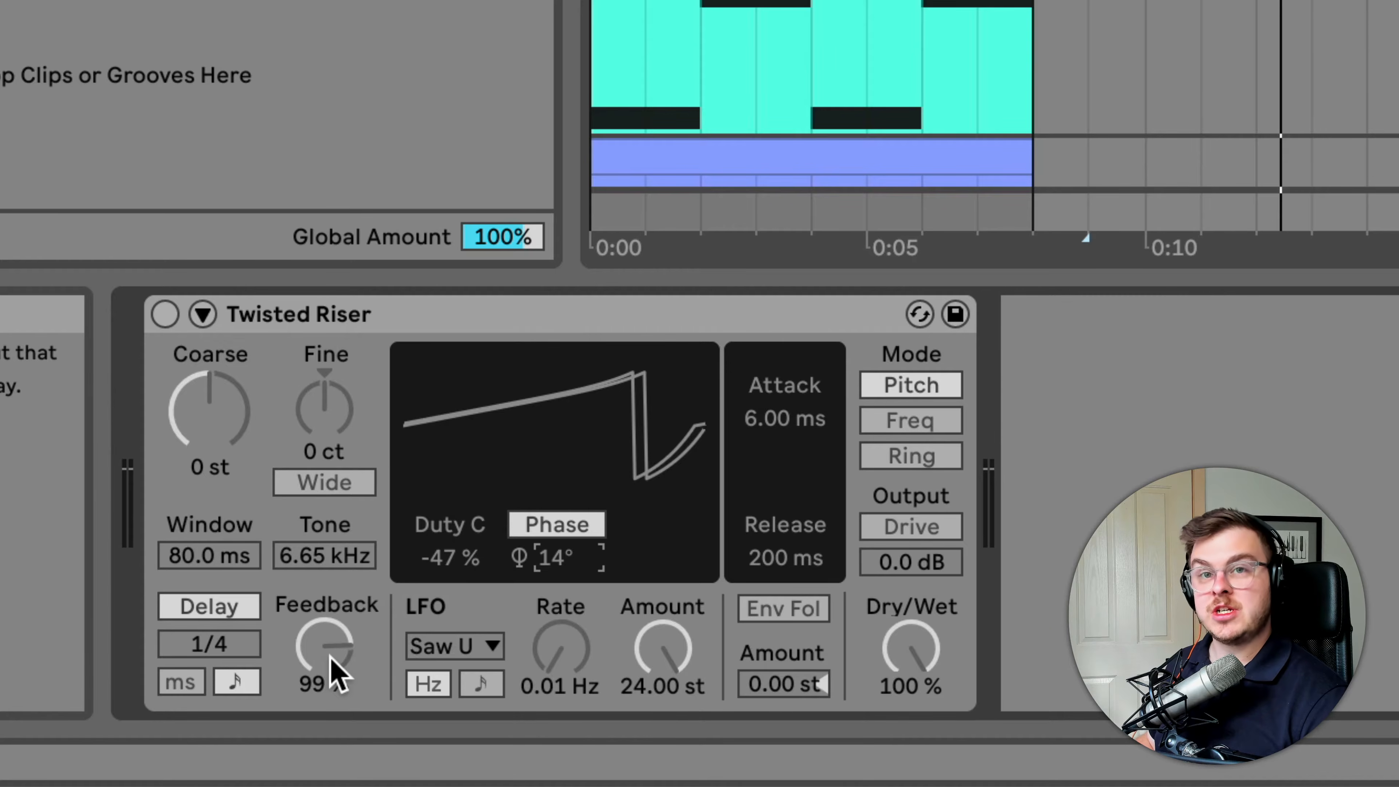
left_click(164, 314)
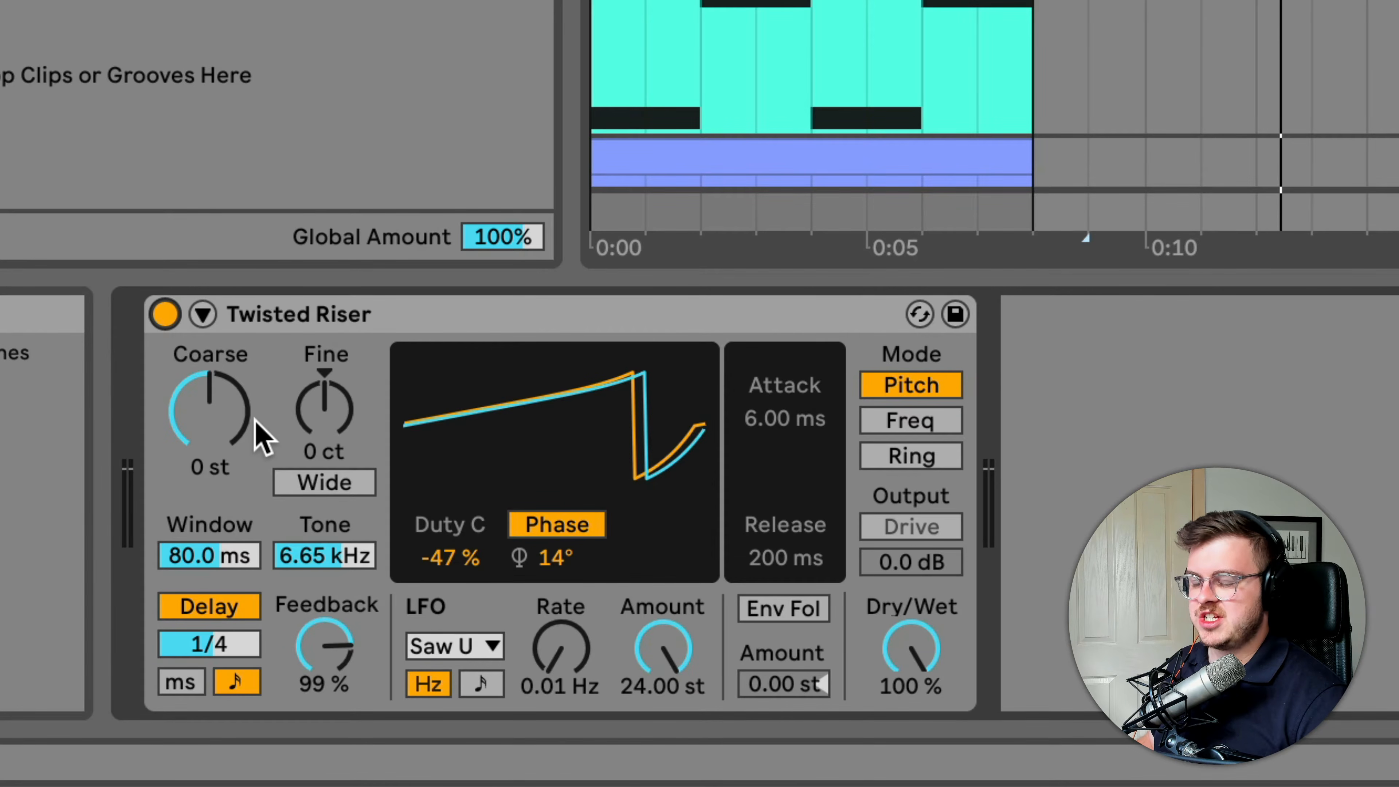
Try Twisted Riser's Coarse pitch at -8 st, compare with the device bypassed, and reset Coarse to 0 st
left_click_drag(219, 439, 219, 472)
left_click(166, 314)
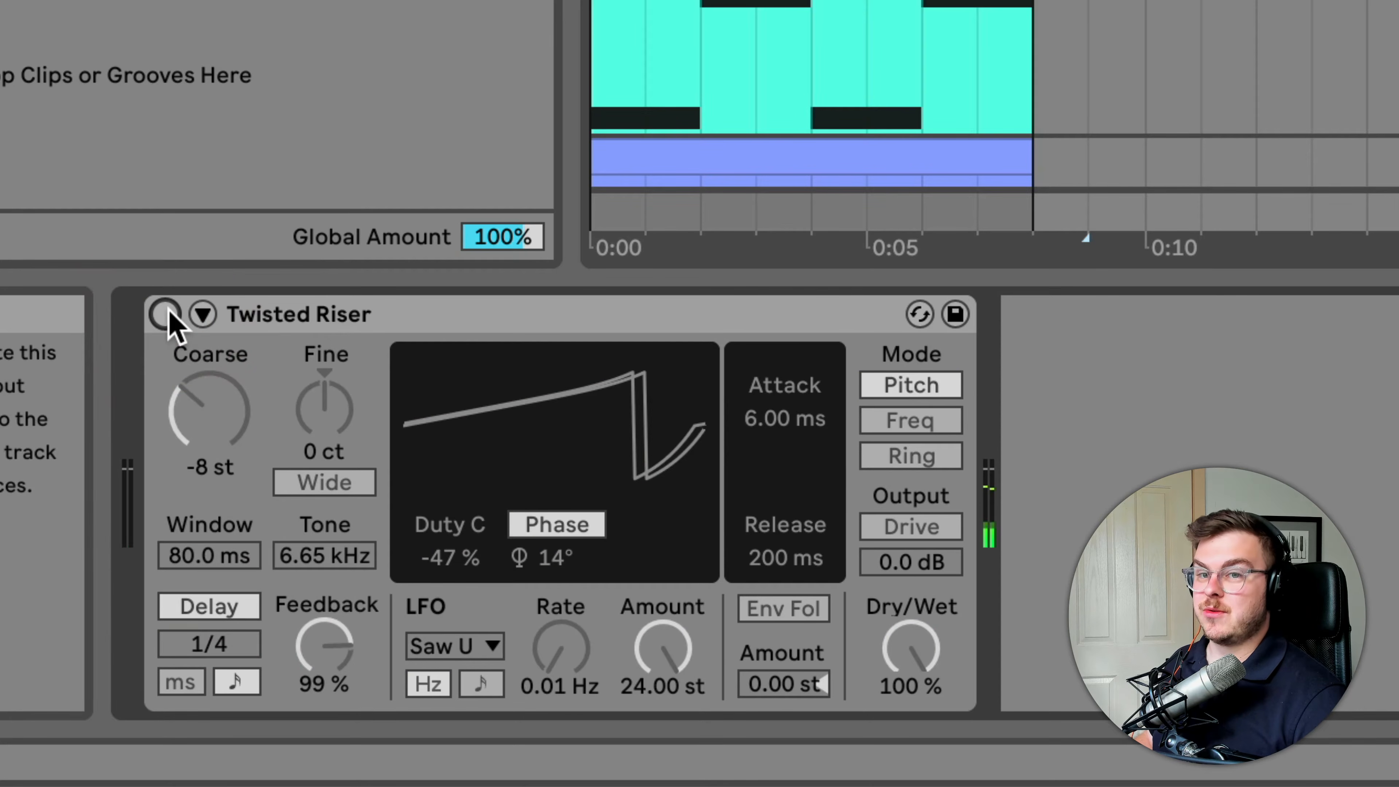
left_click(165, 314)
left_click_drag(209, 419, 209, 394)
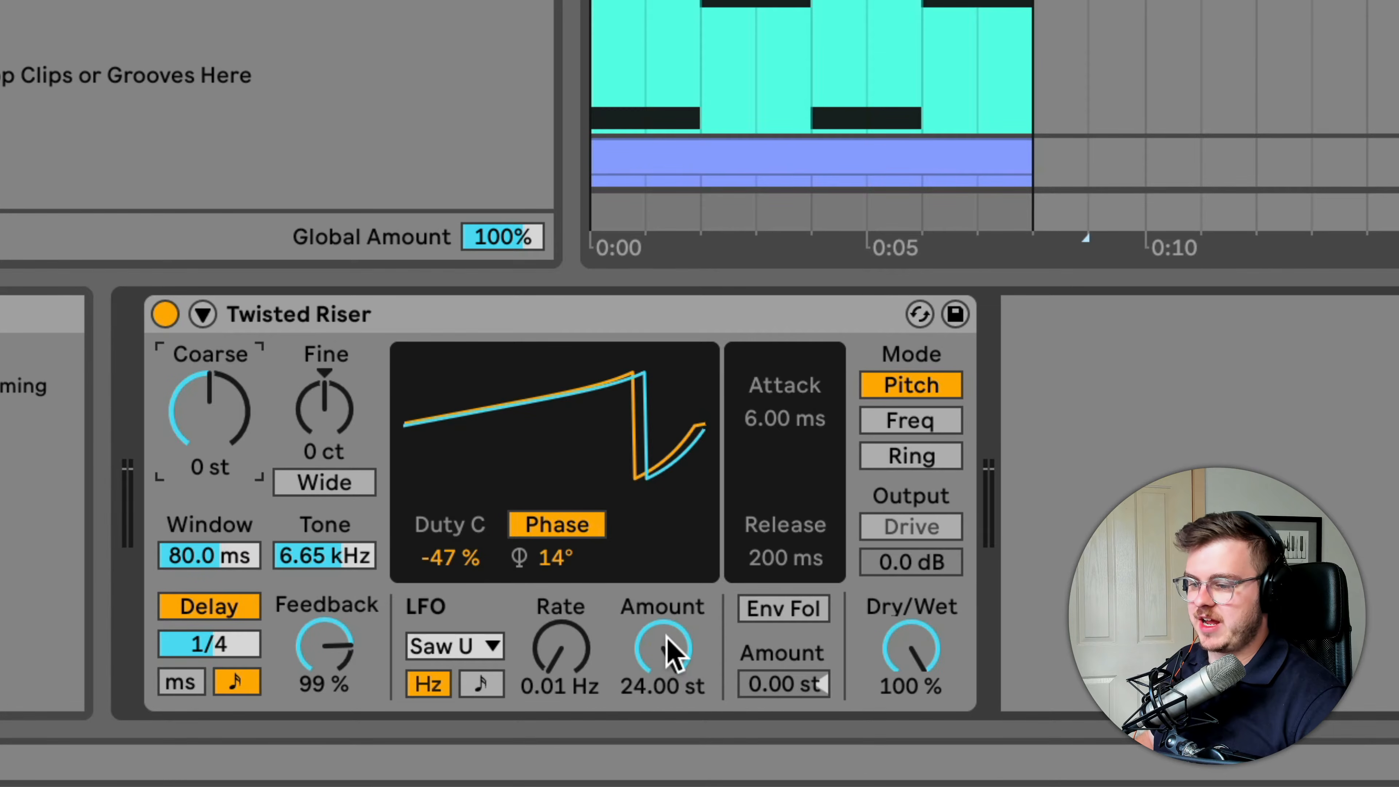
Lower Twisted Riser's LFO Amount to 5.27 st and raise it again
left_click_drag(659, 646, 659, 696)
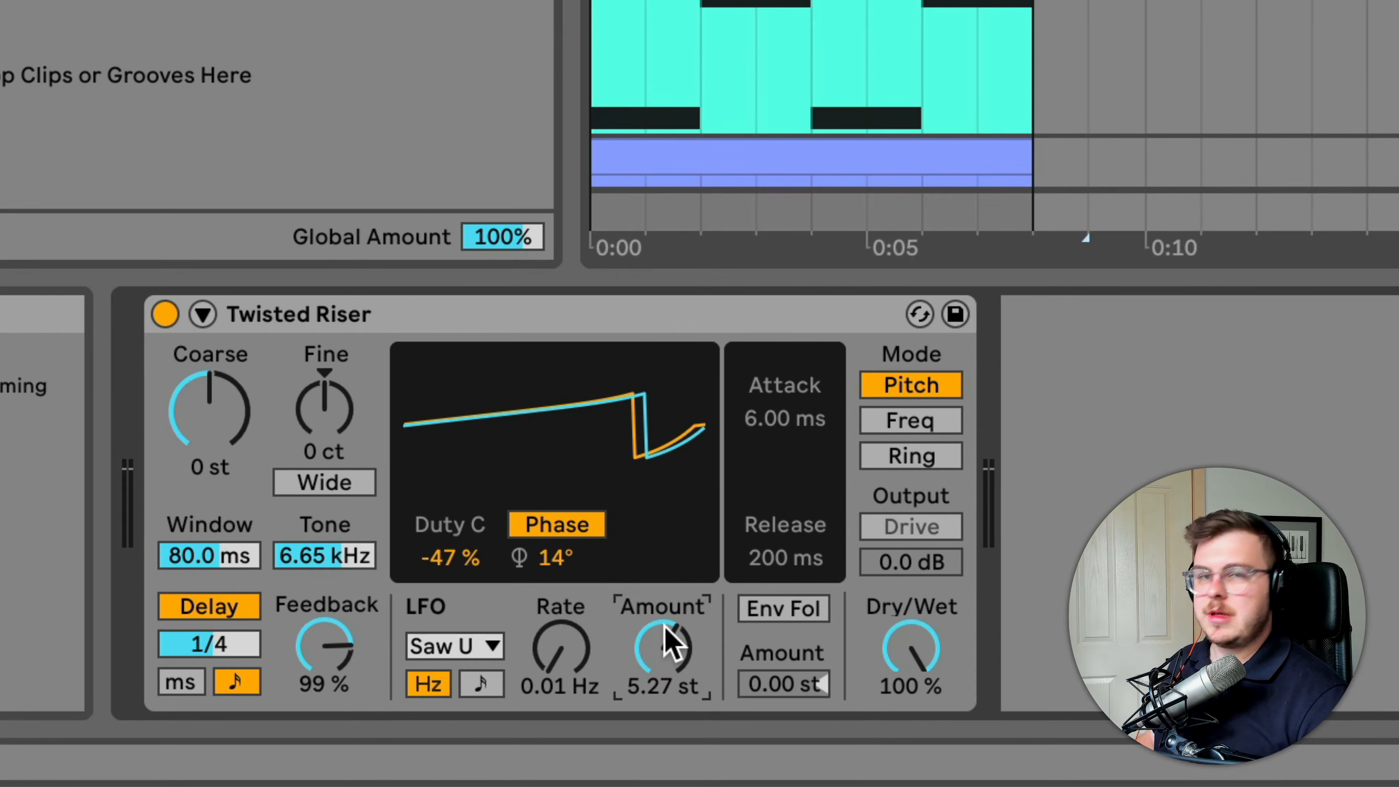
left_click_drag(665, 662, 665, 601)
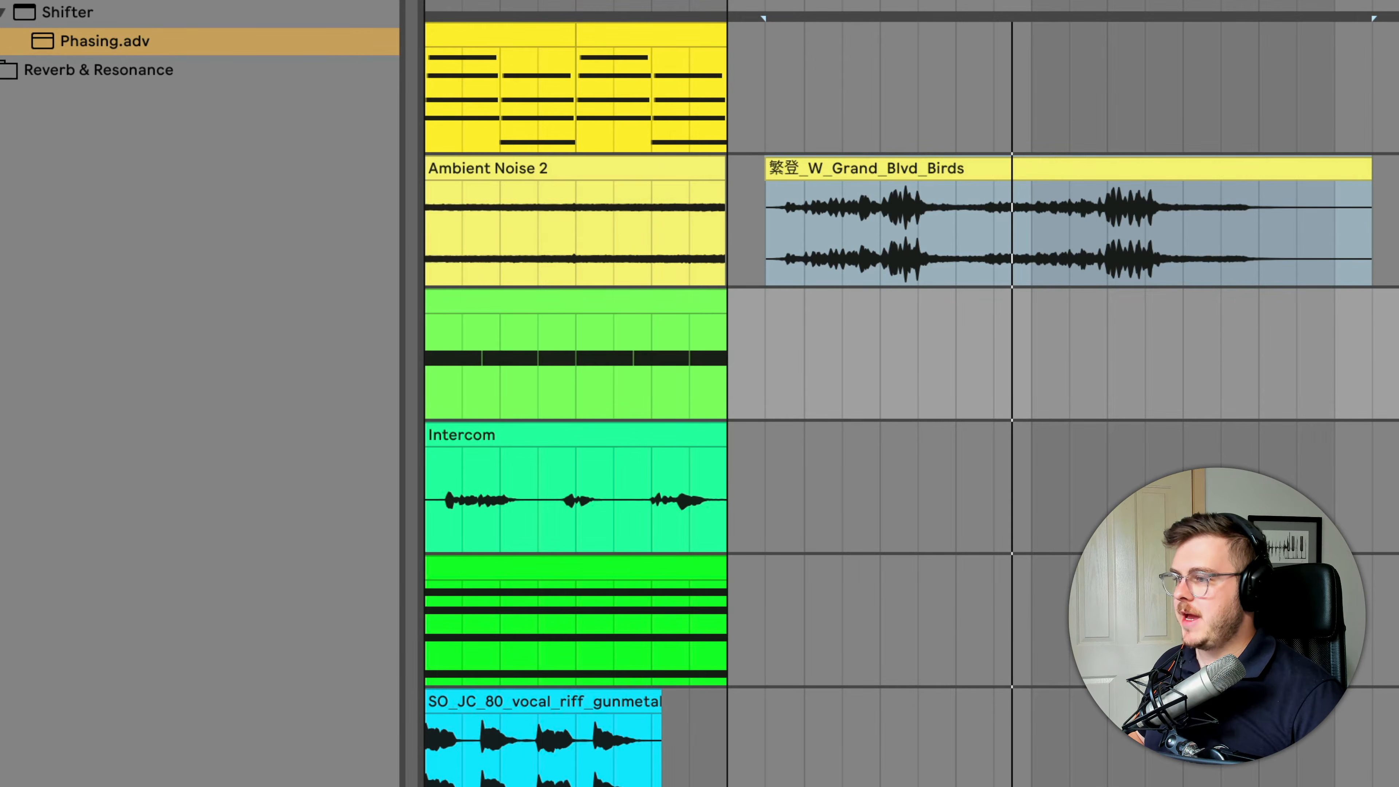
Play the clip on the Phasing track and switch the Phasing device on to hear its effect
left_click(690, 305)
key("space")
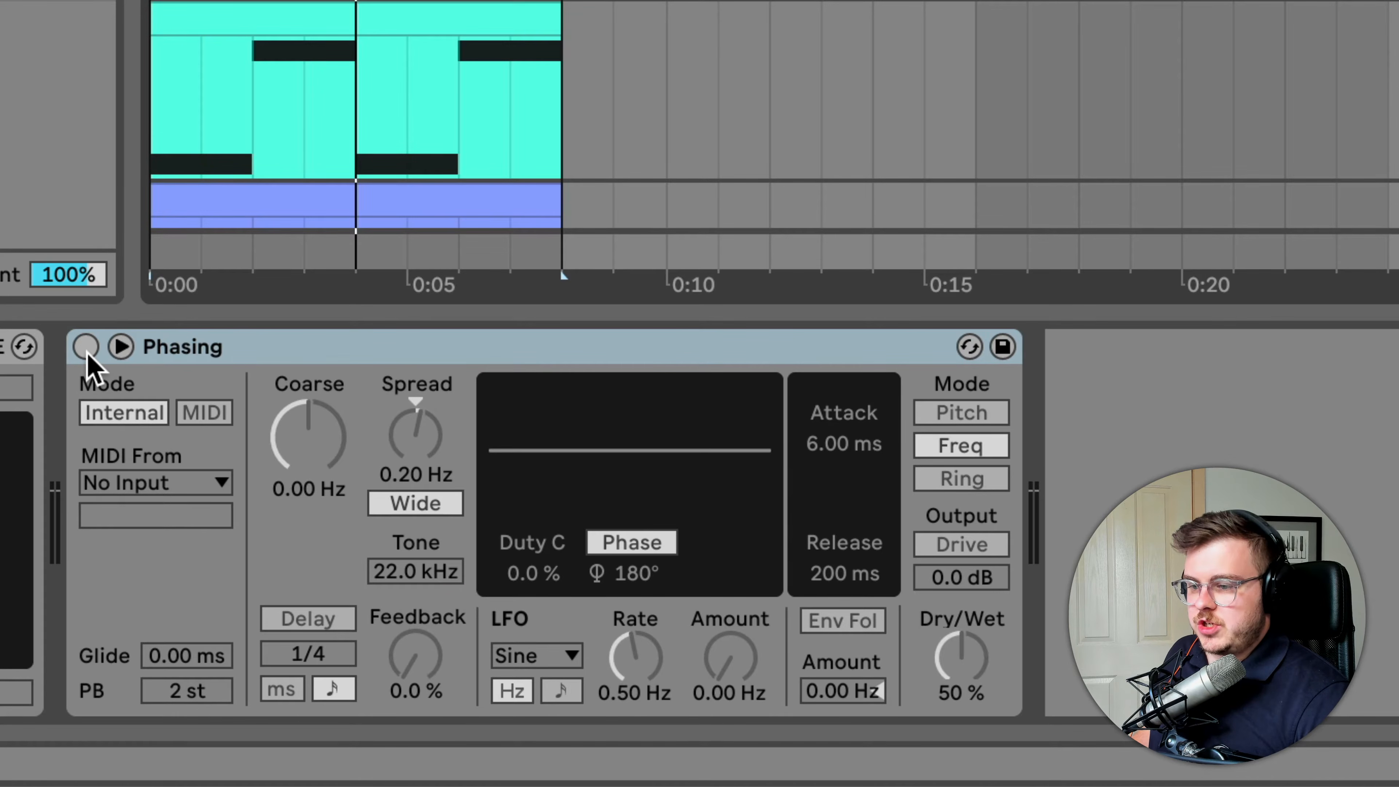
left_click(86, 347)
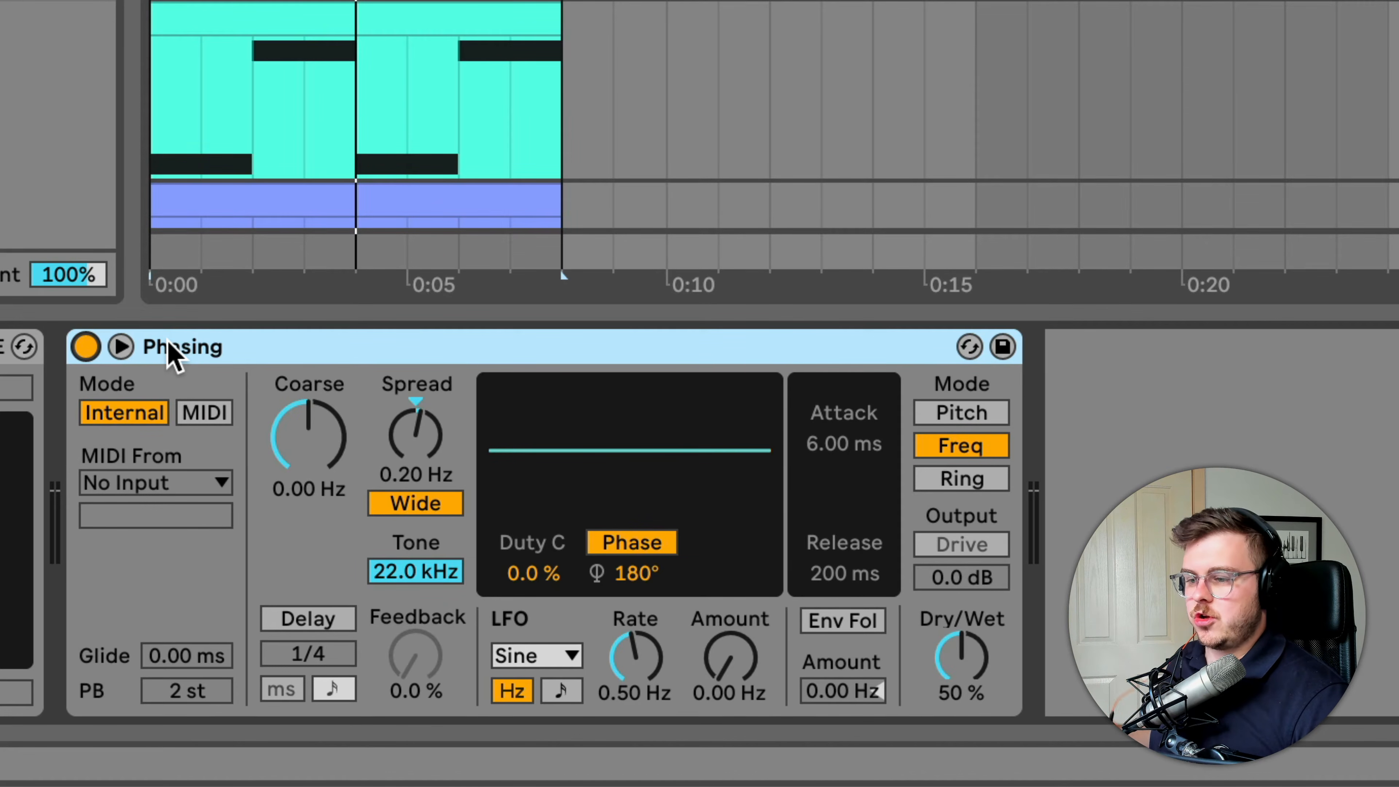
key("space")
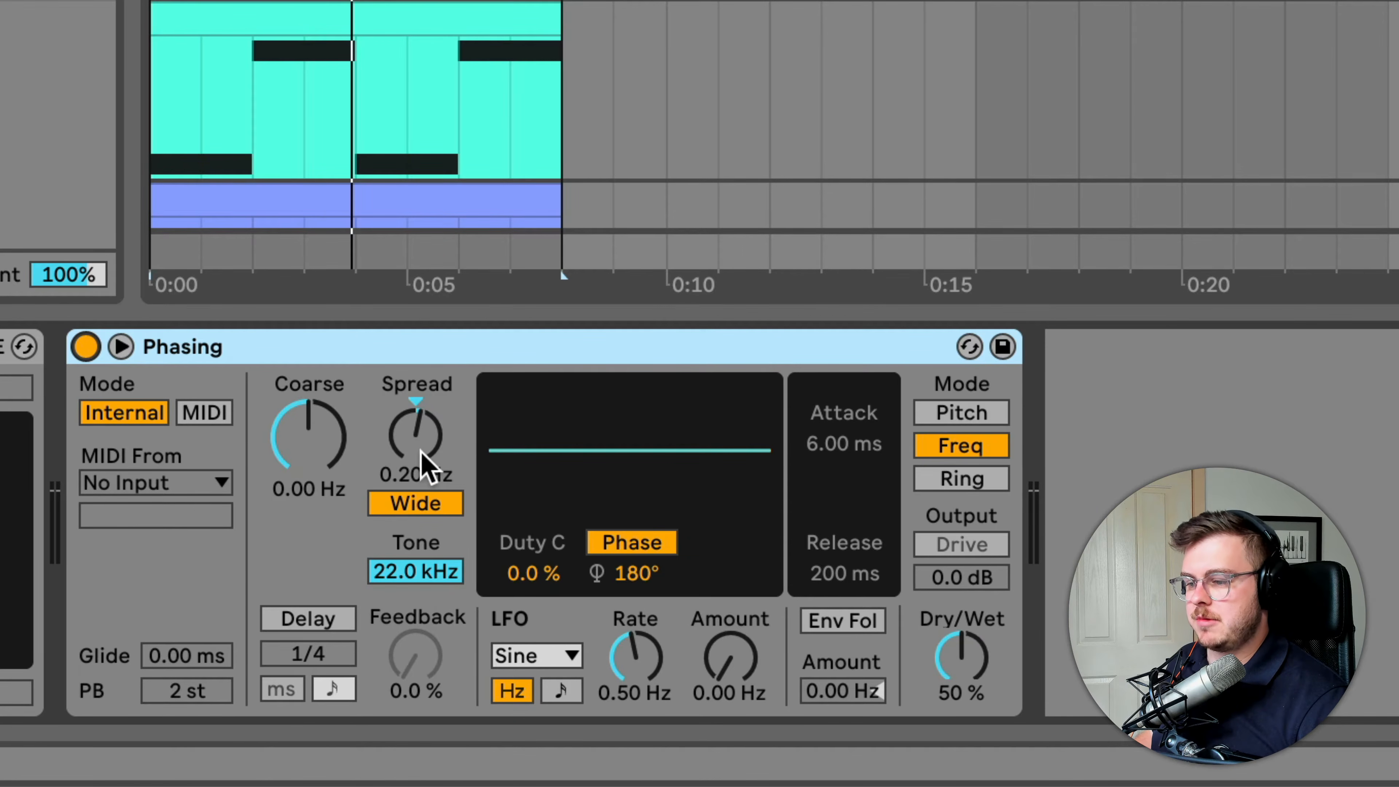
Set the Phasing device's Spread to 0.50 Hz, listen to it, and lower Spread to -4.41 Hz
left_click_drag(419, 449, 419, 441)
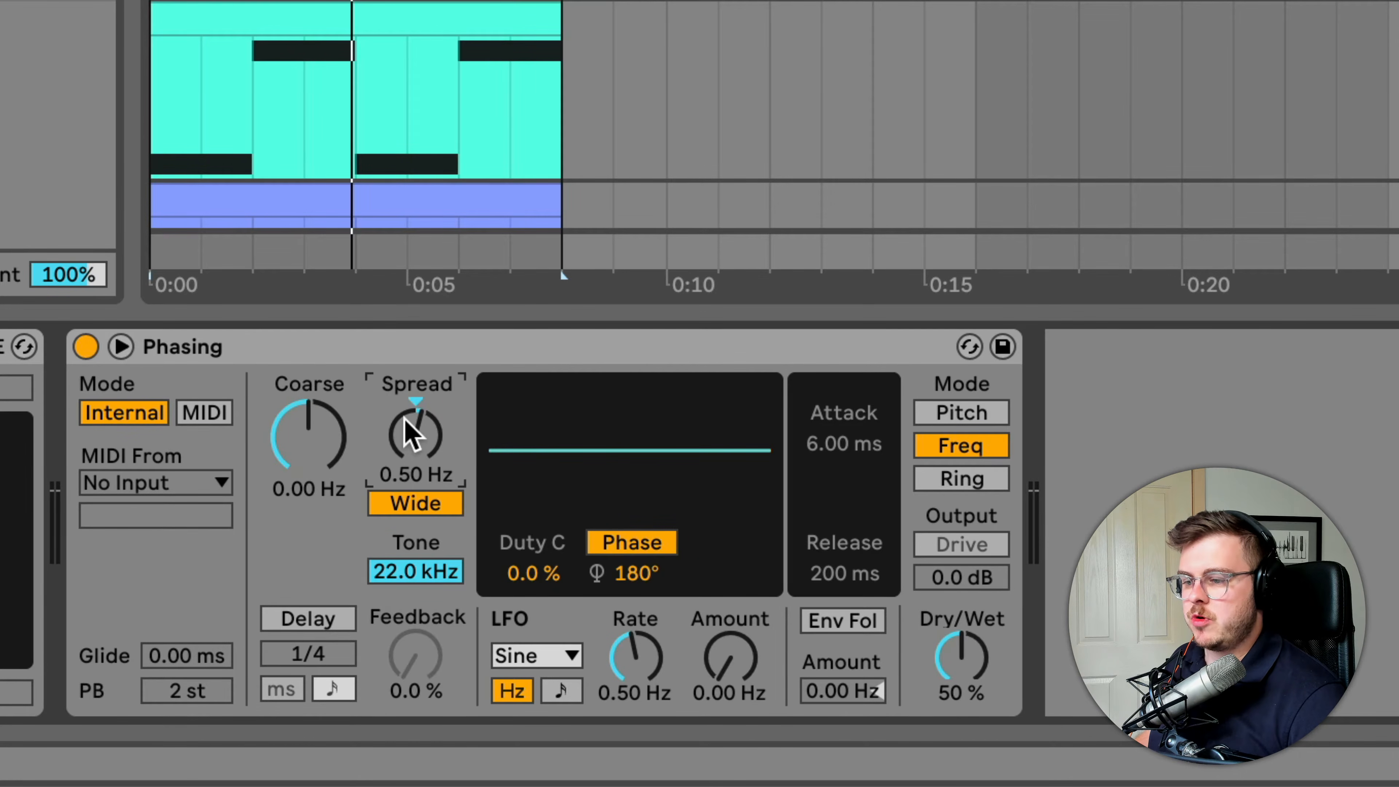
key("space")
mouse_move(423, 435)
left_mouse_down()
mouse_move(423, 400)
mouse_move(422, 442)
left_mouse_up()
key("space")
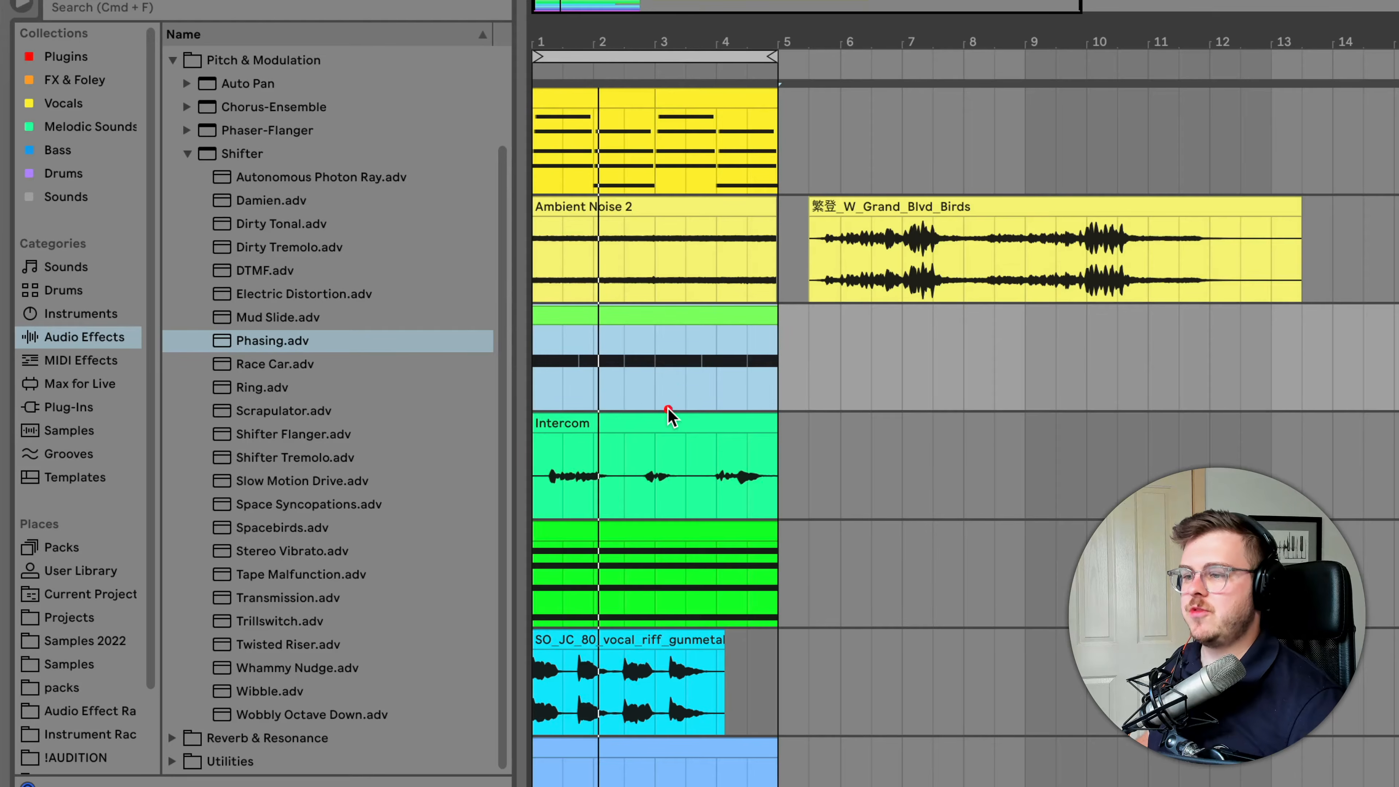
Load the Intercom Speaker preset from Hybrid Reverb's Special folder onto the Intercom track and select its clip
left_click(415, 276)
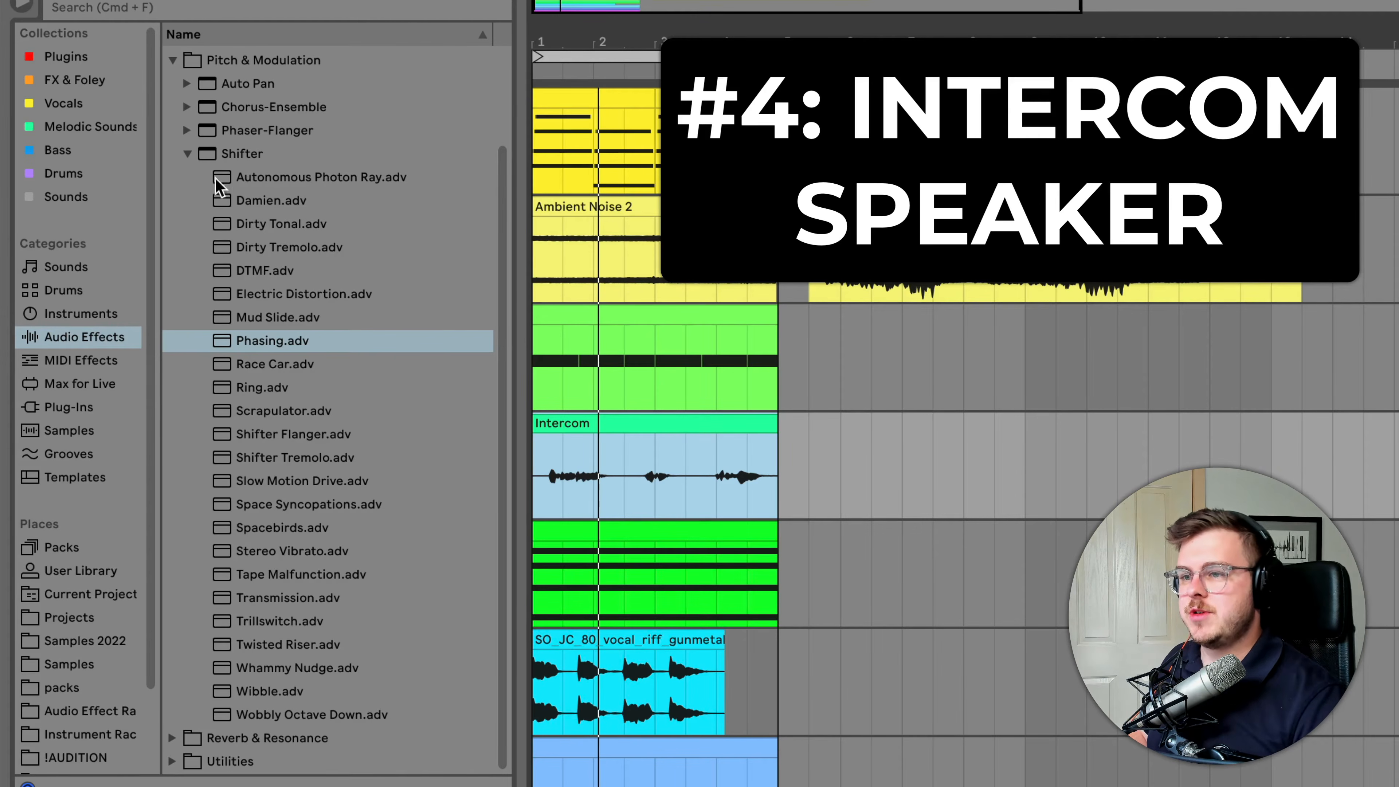
left_click(187, 153)
left_click(184, 288)
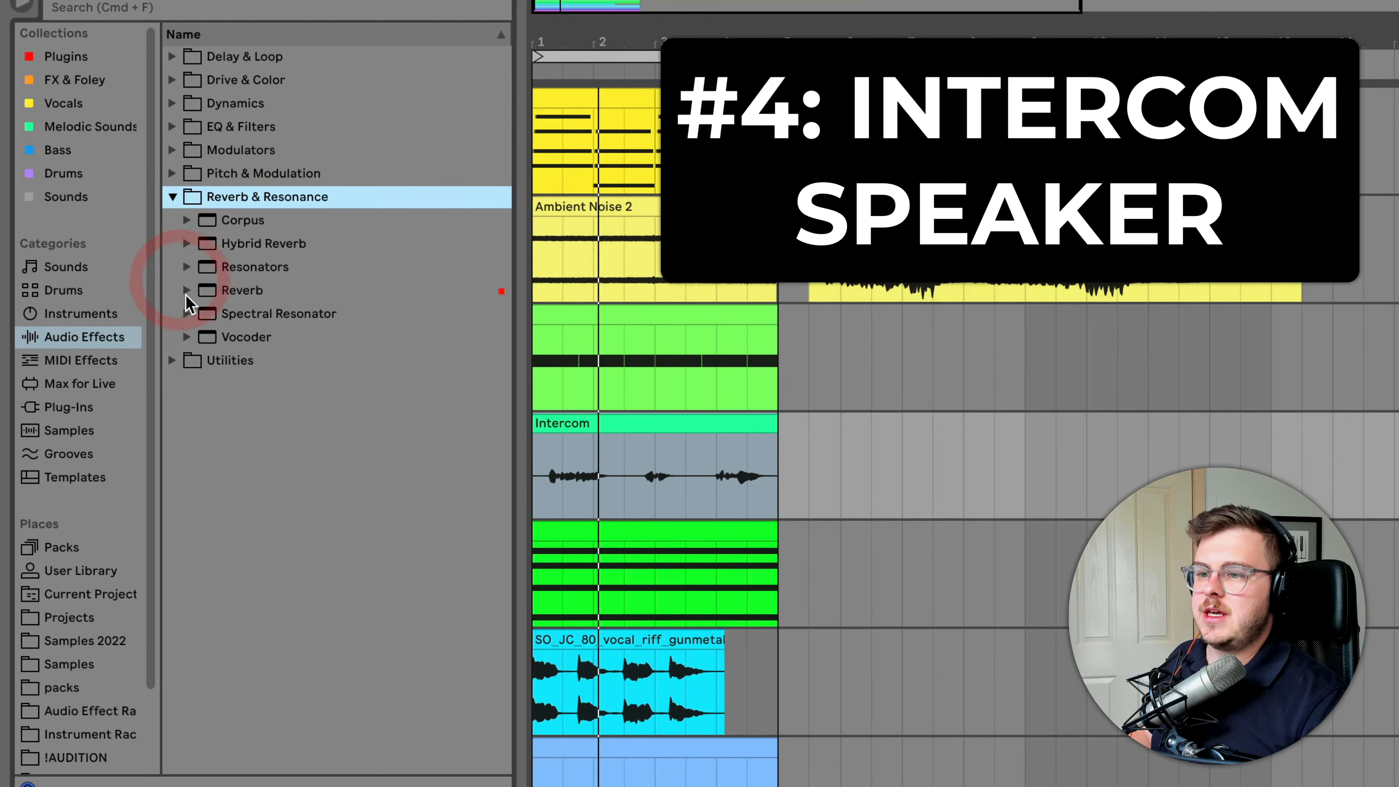
left_click(187, 243)
left_click(200, 359)
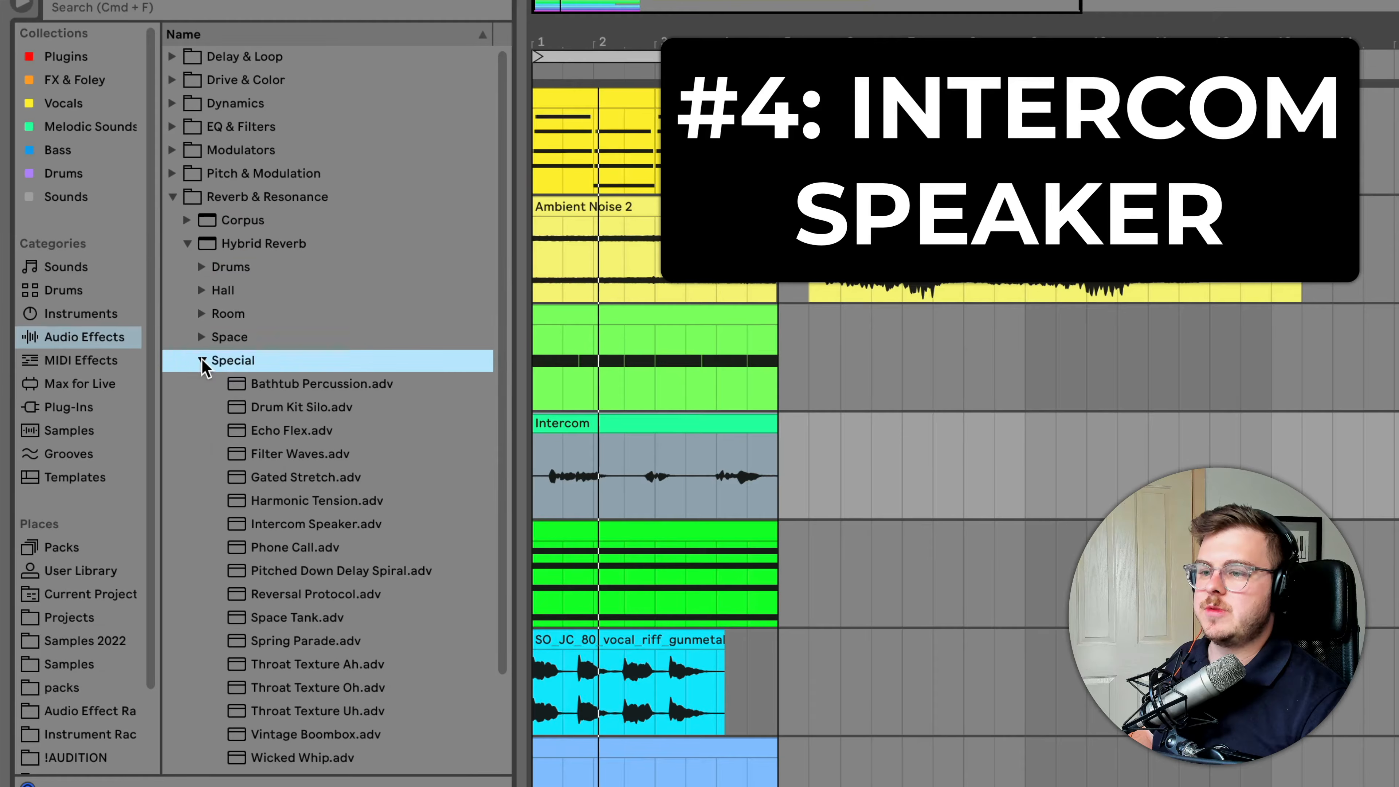
scroll(350, 625, "down", 3)
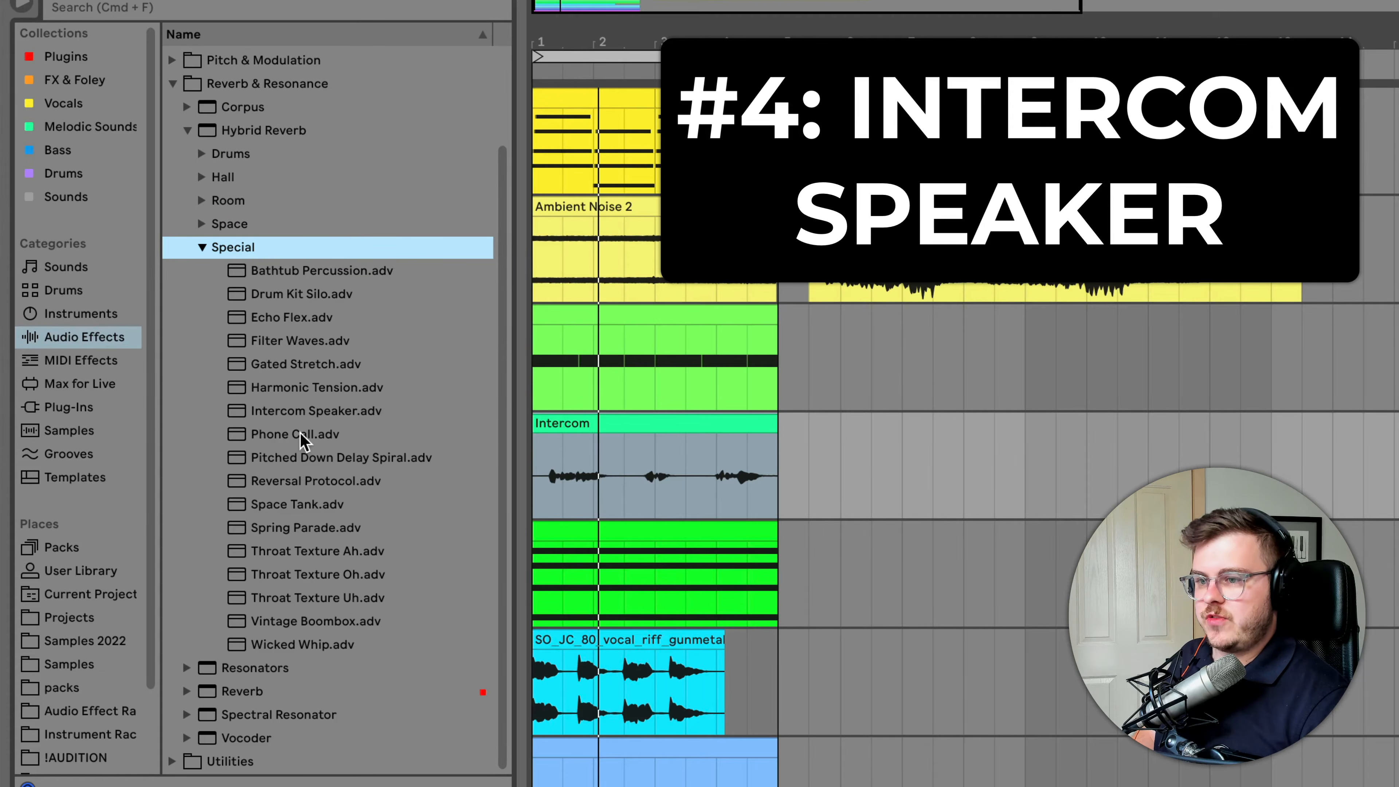
left_click(312, 414)
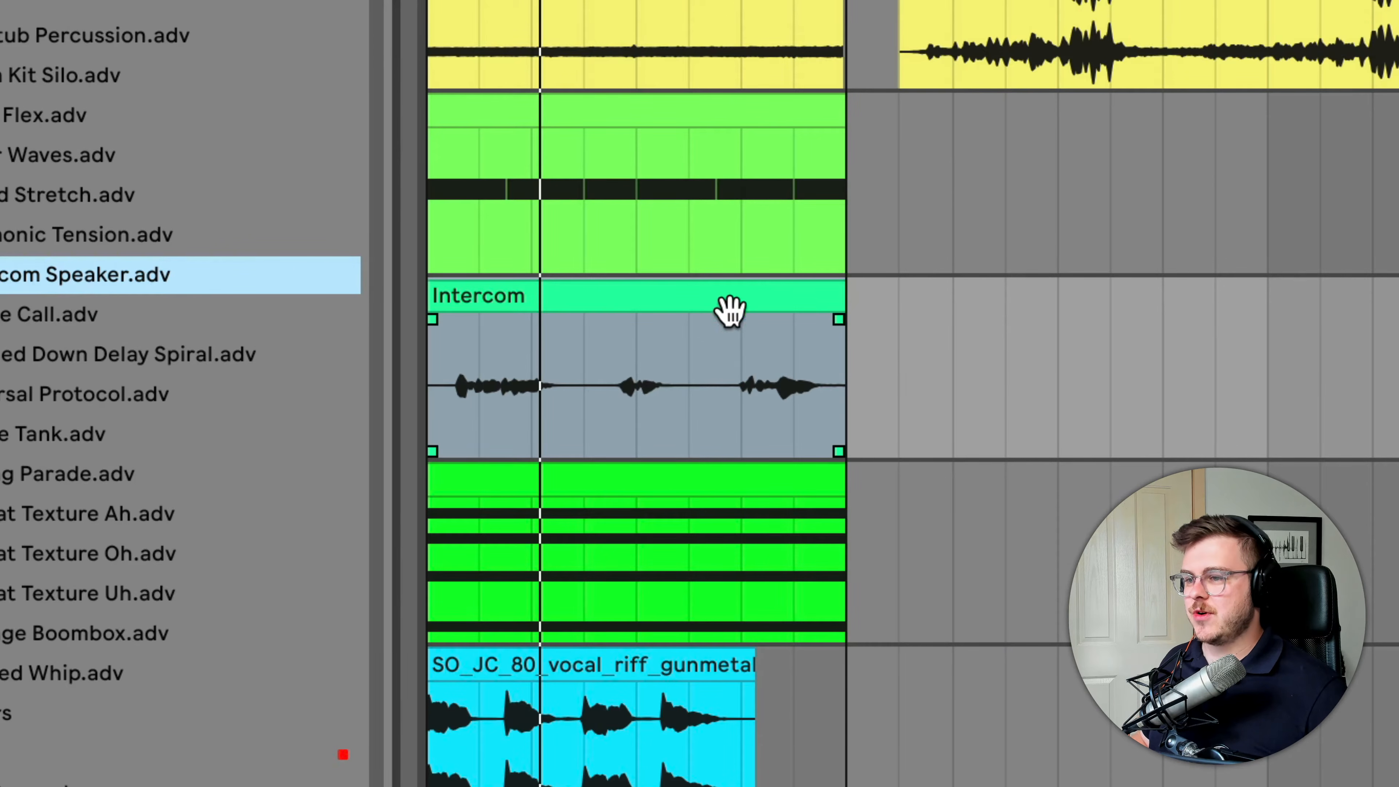
left_click(726, 305)
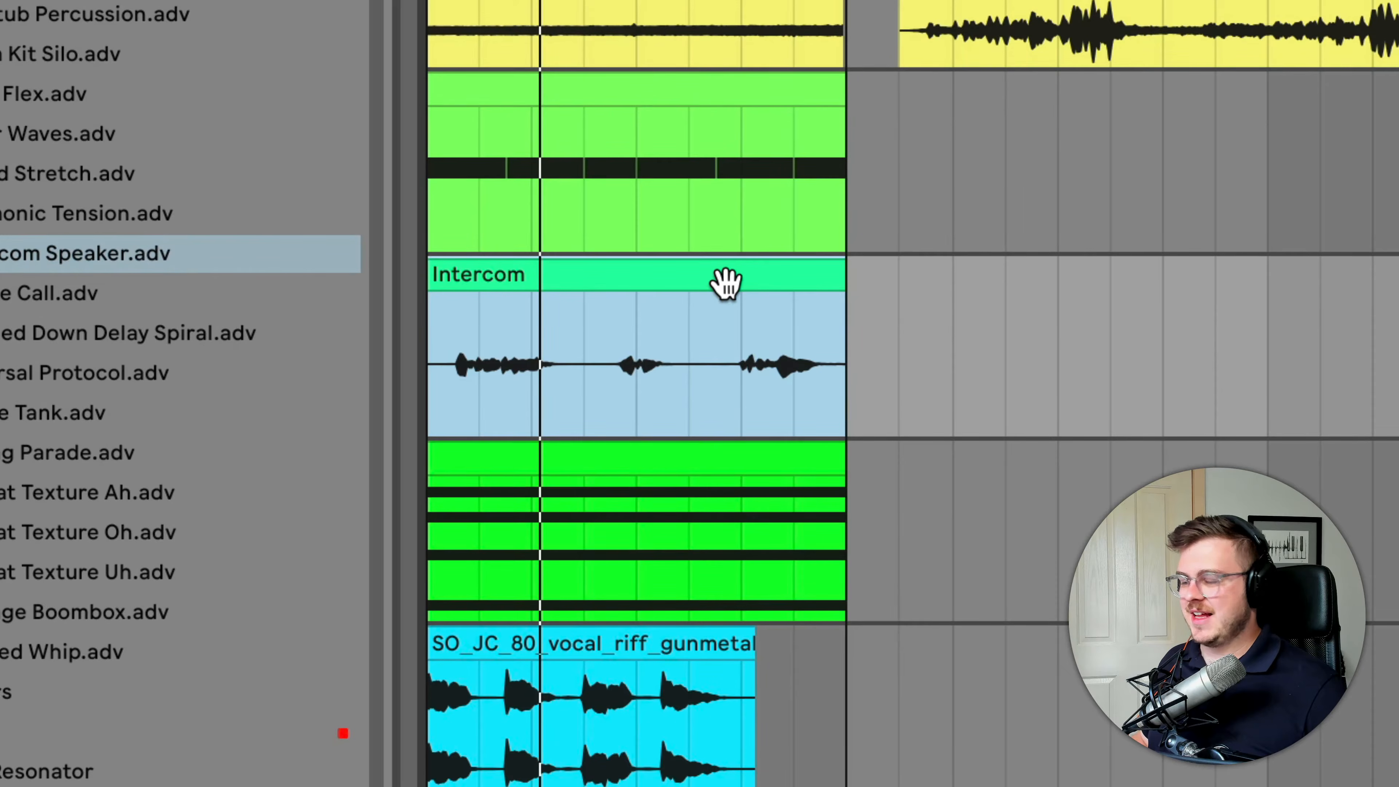
Play the Intercom clip, switch the Intercom Speaker reverb on to hear its effect, and stop playback
key("space")
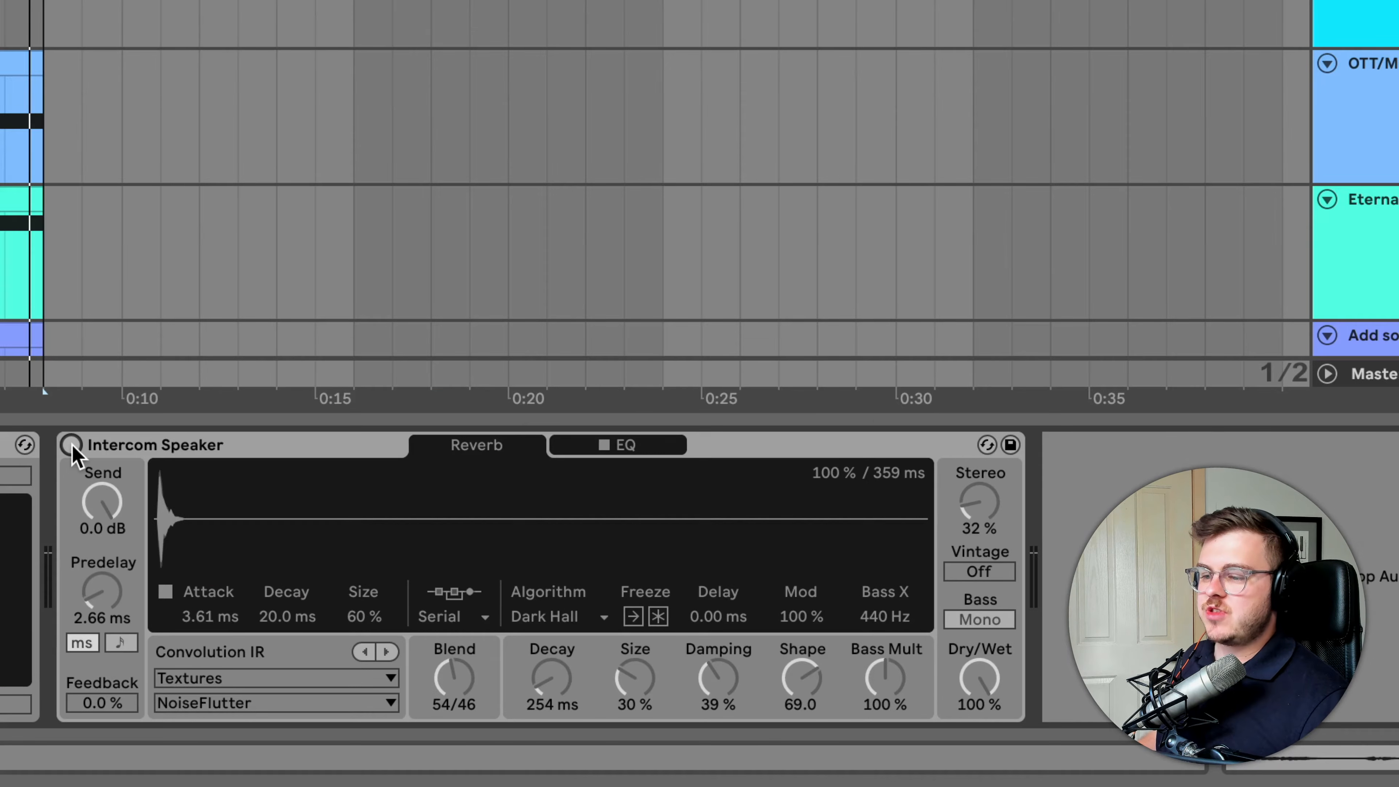
left_click(72, 445)
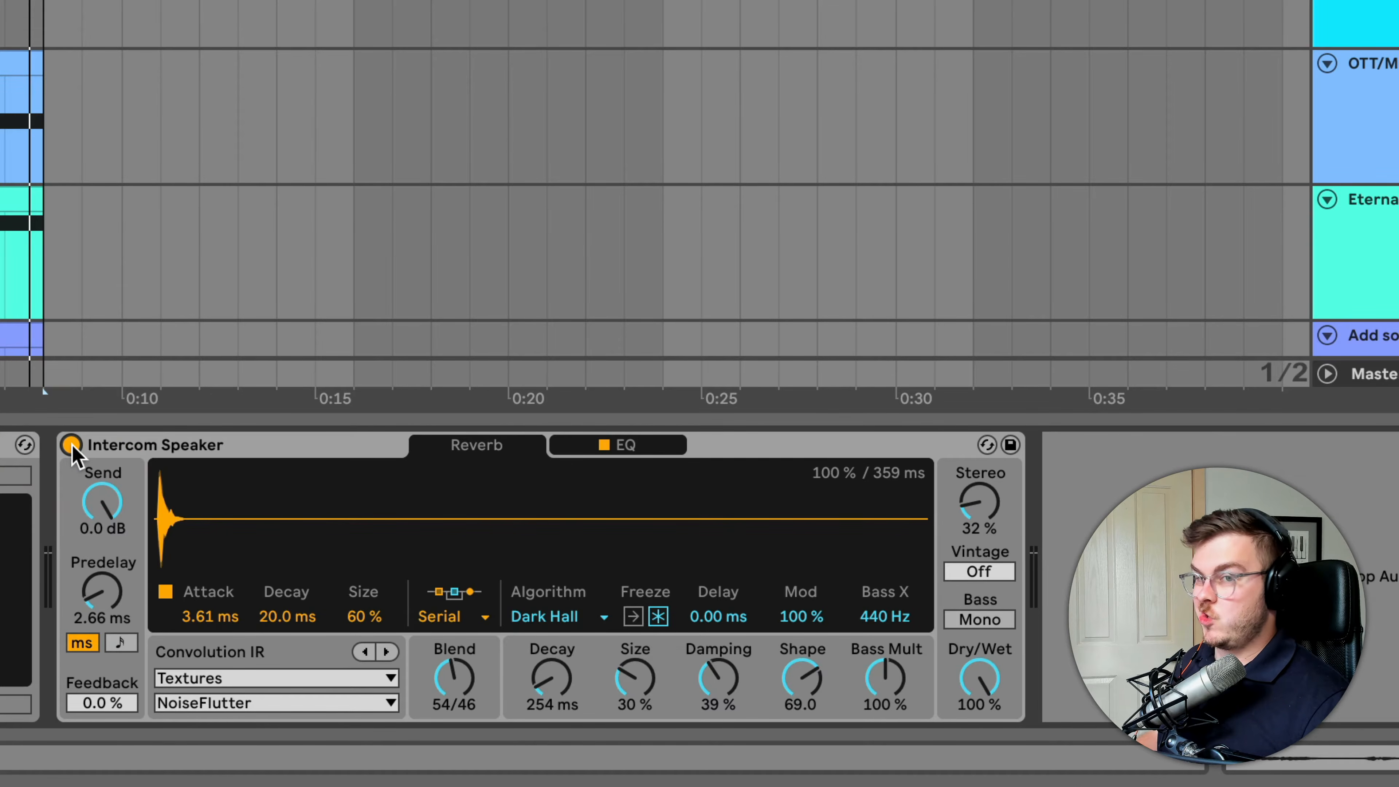
key("space")
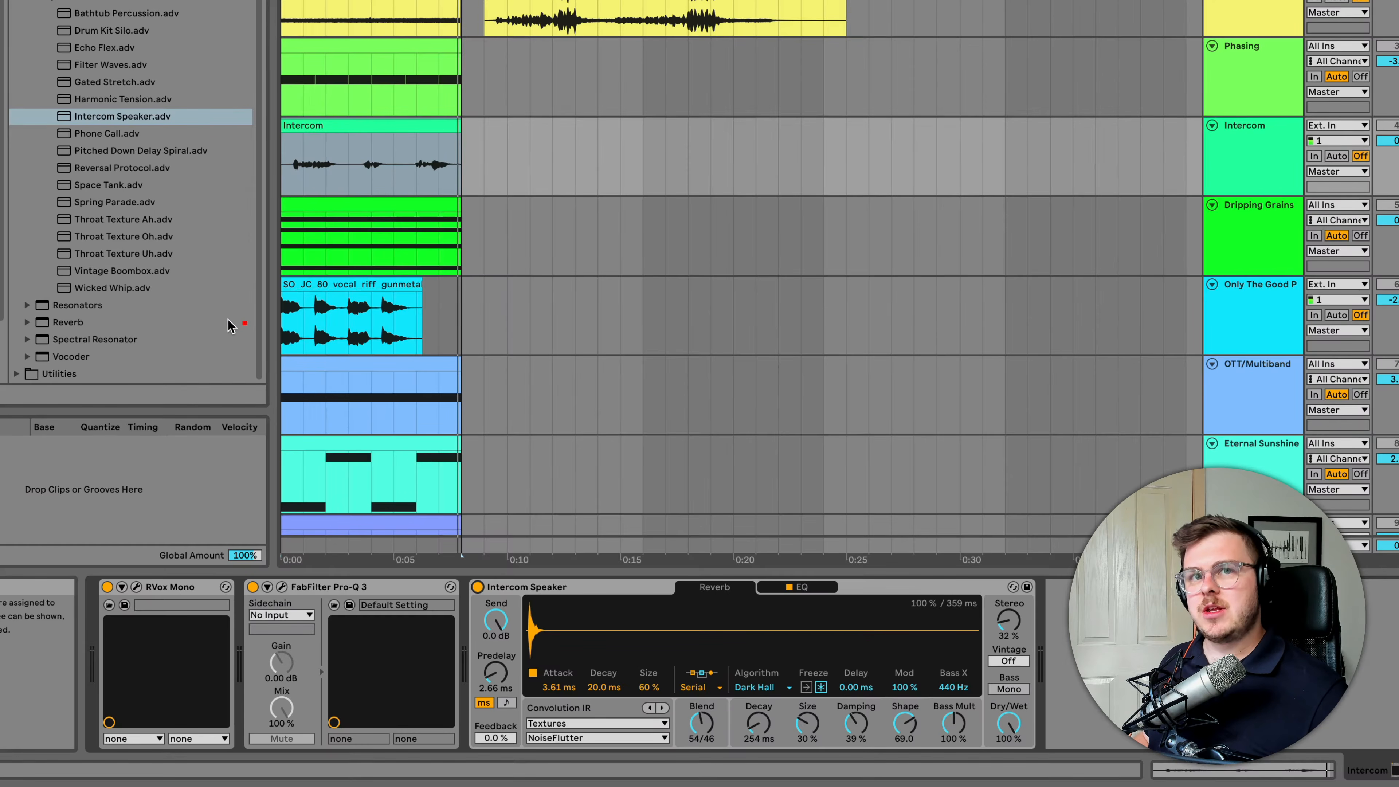
Replace Intercom Speaker with the Vintage Boombox preset and switch the device off to compare the sound
double_click(128, 271)
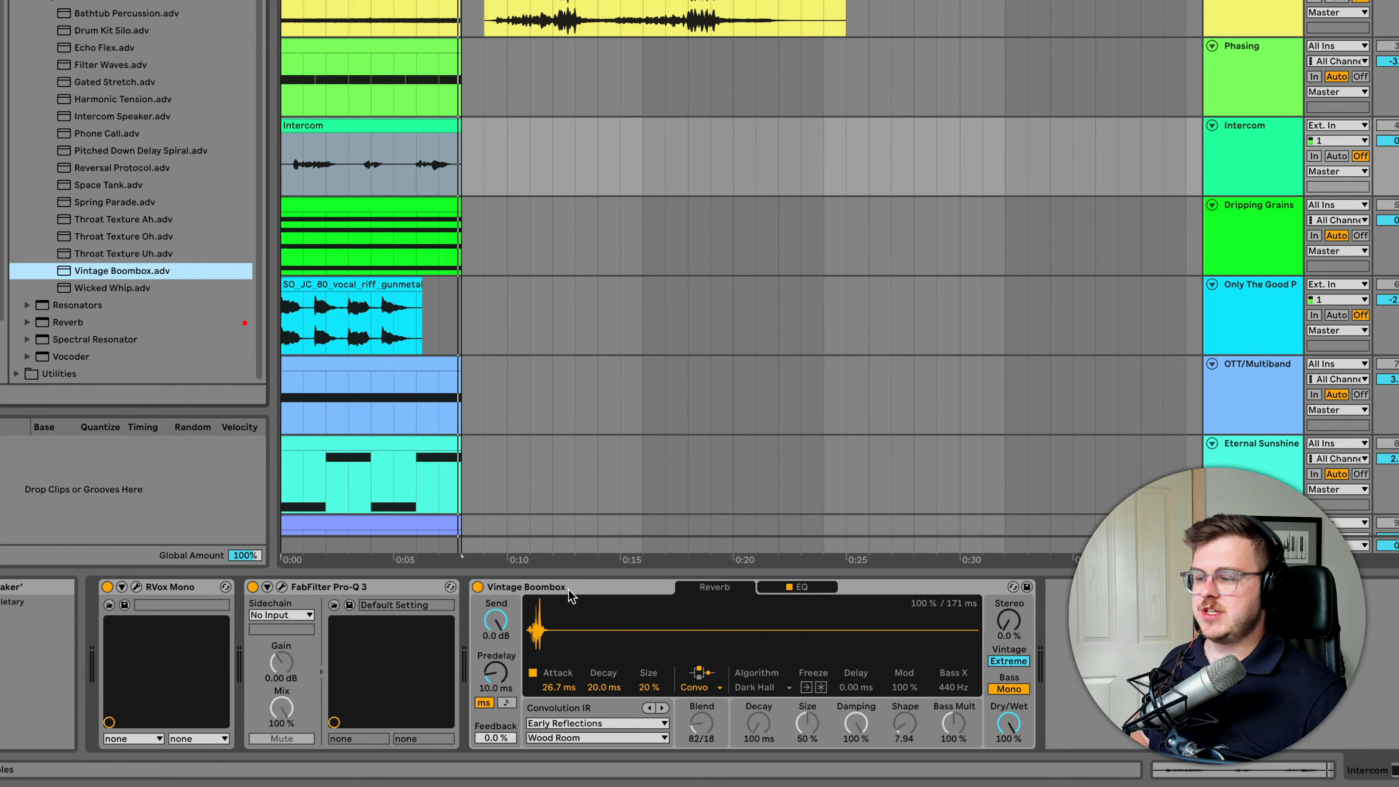
left_click(1012, 661)
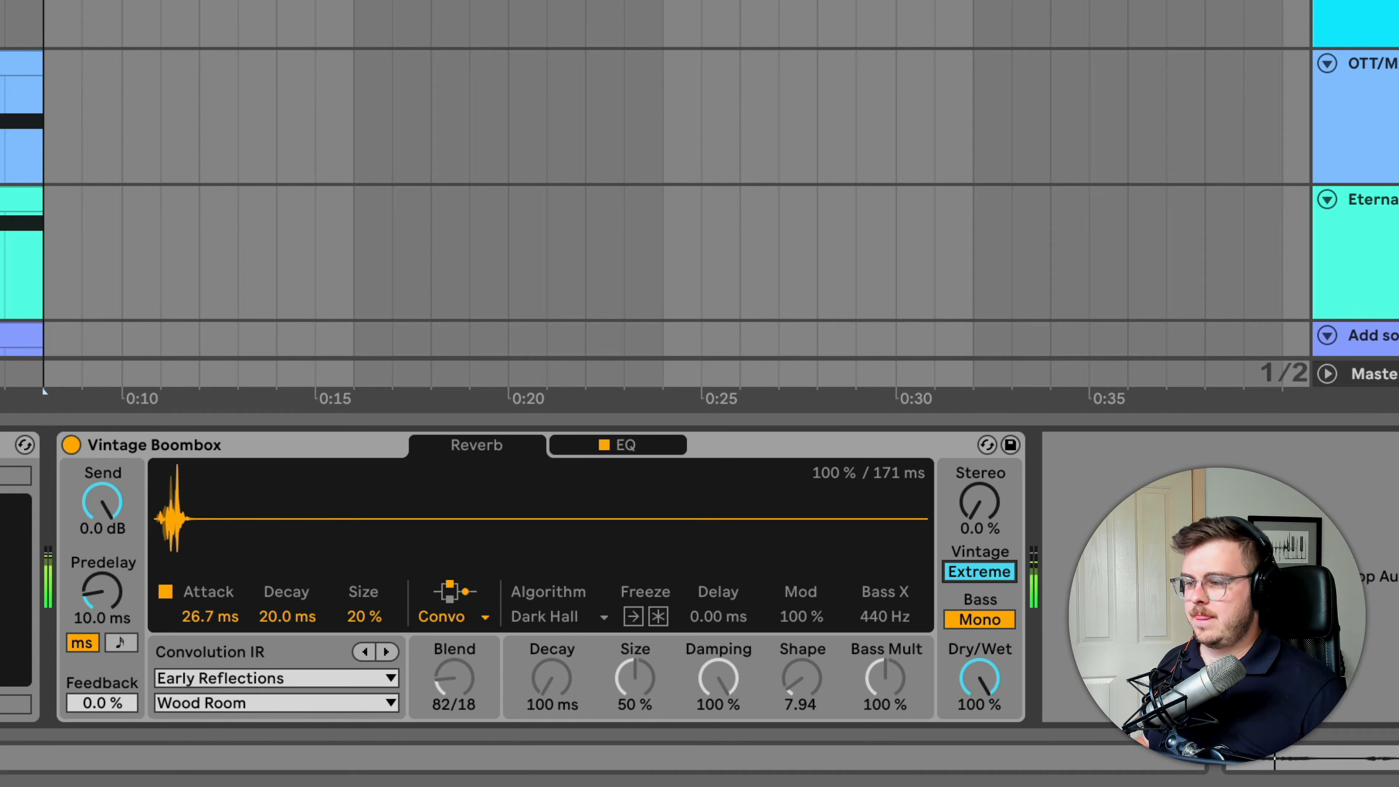
left_click(72, 445)
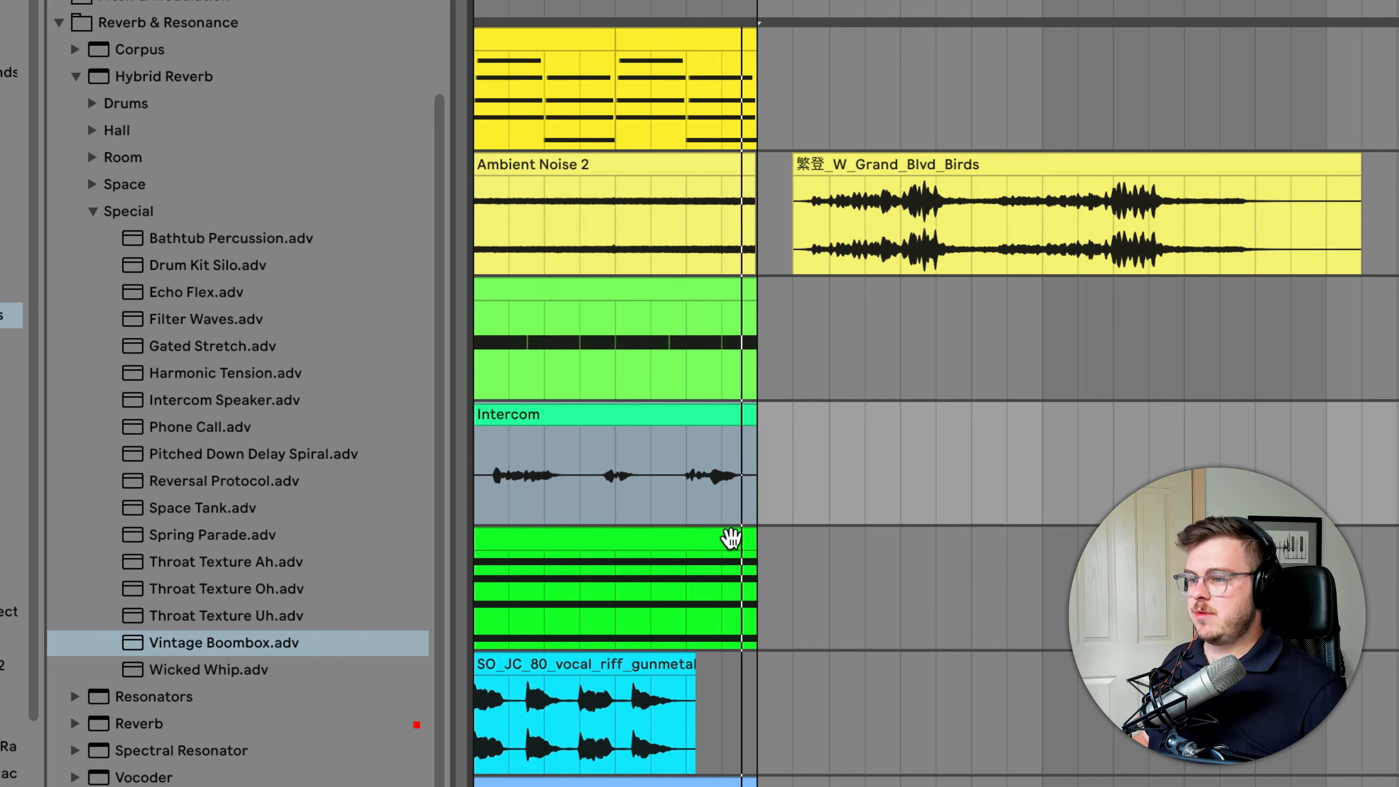
Close the Hybrid Reverb presets, expand the Spectral Resonator presets, and select the clip on the Dripping Grains track
left_click(684, 537)
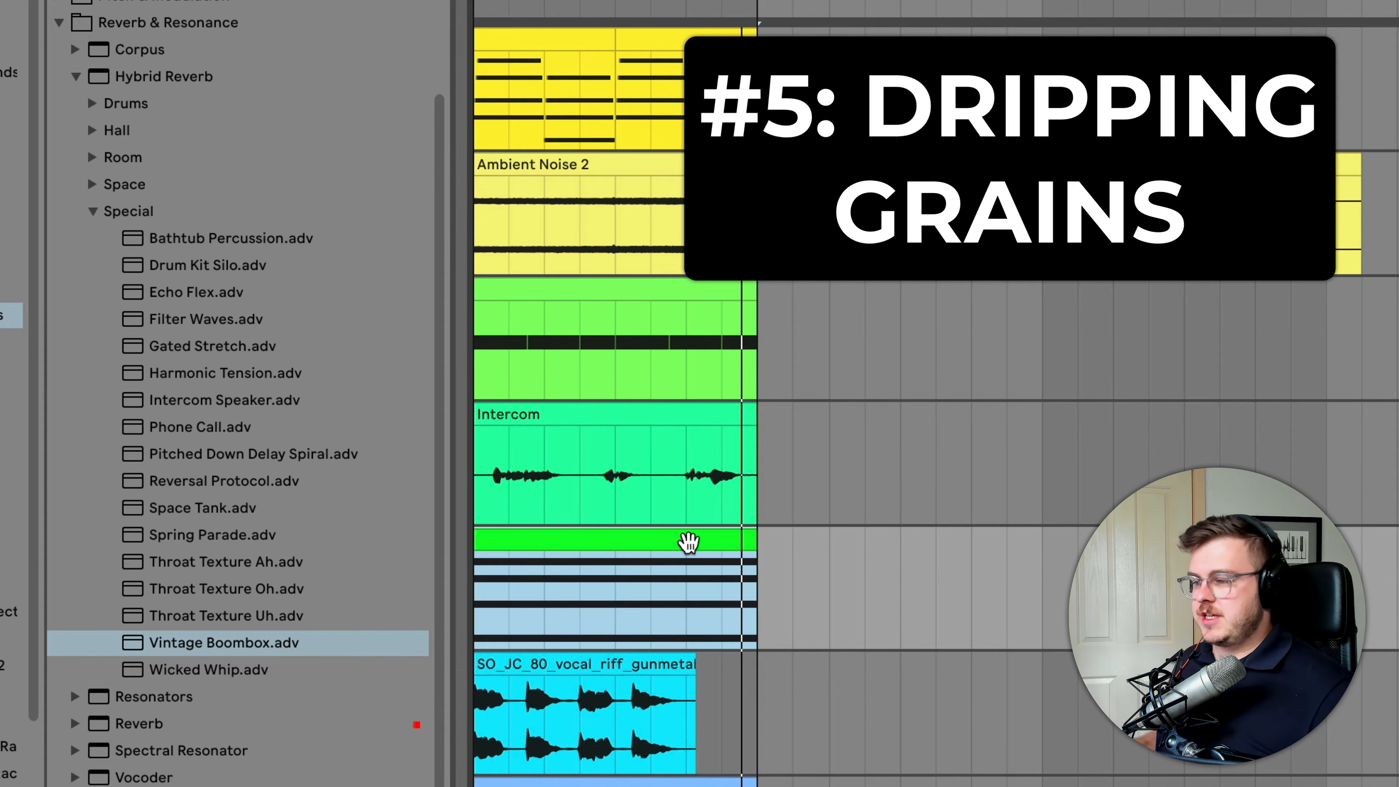
left_click(77, 77)
left_click(75, 288)
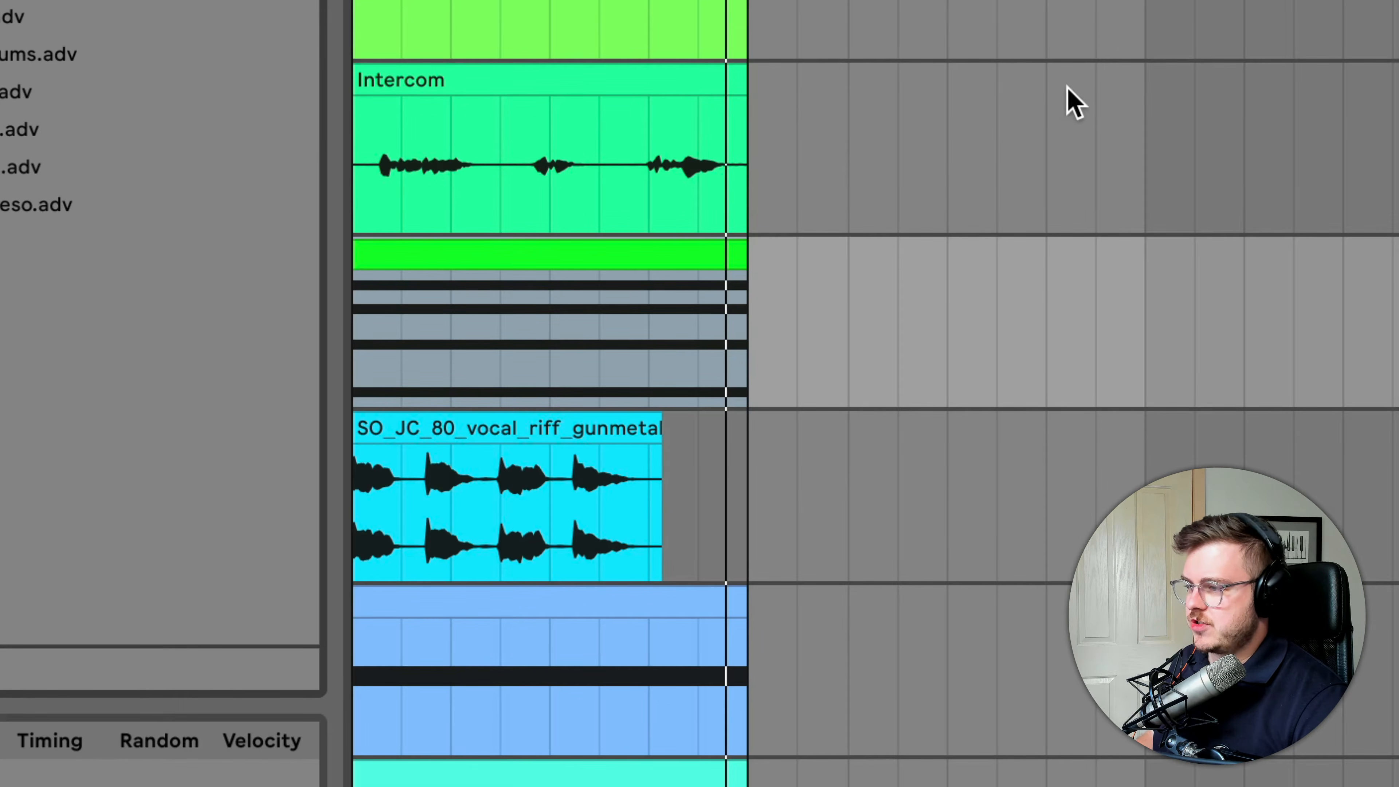
left_click(673, 254)
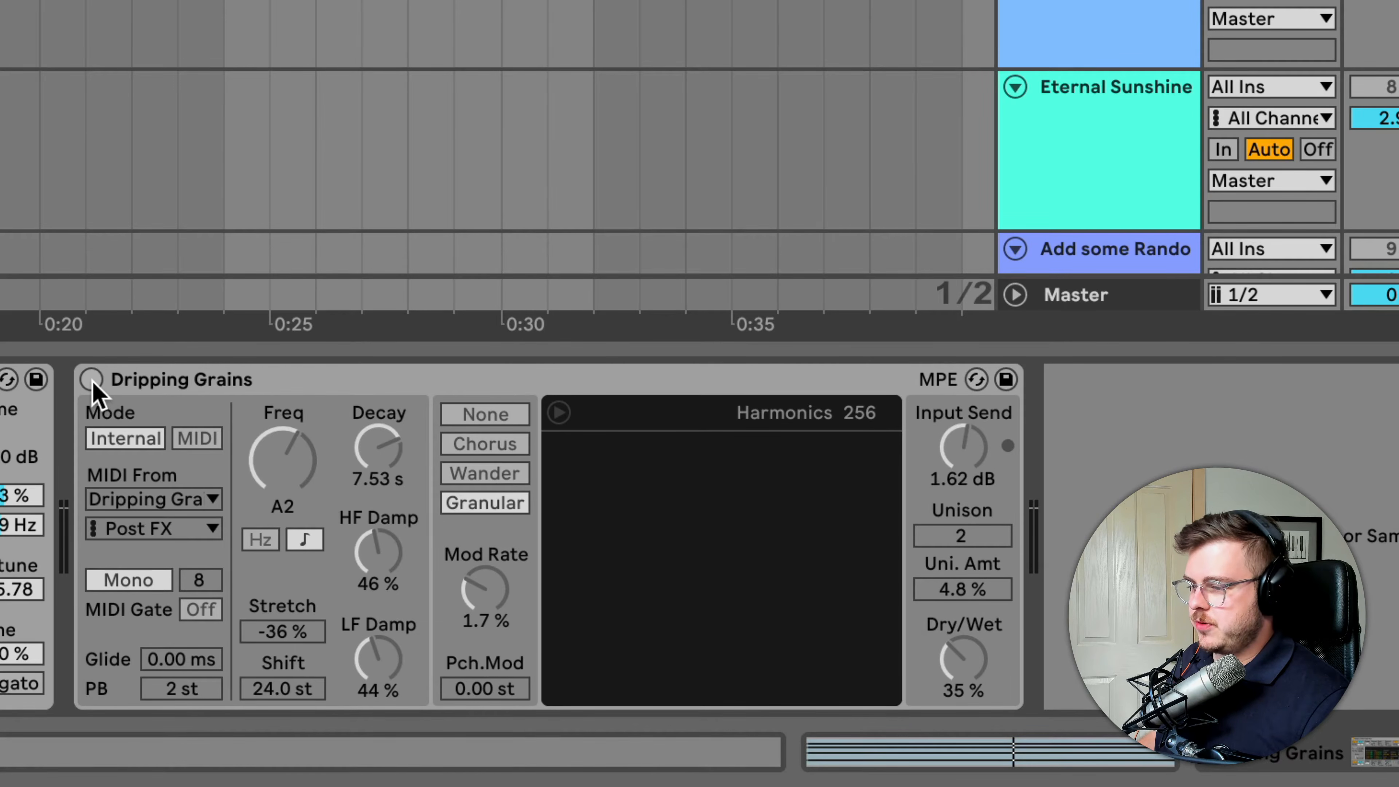
Play the clip with the Dripping Grains device on and raise its Dry/Wet to 100 %
left_click(962, 526)
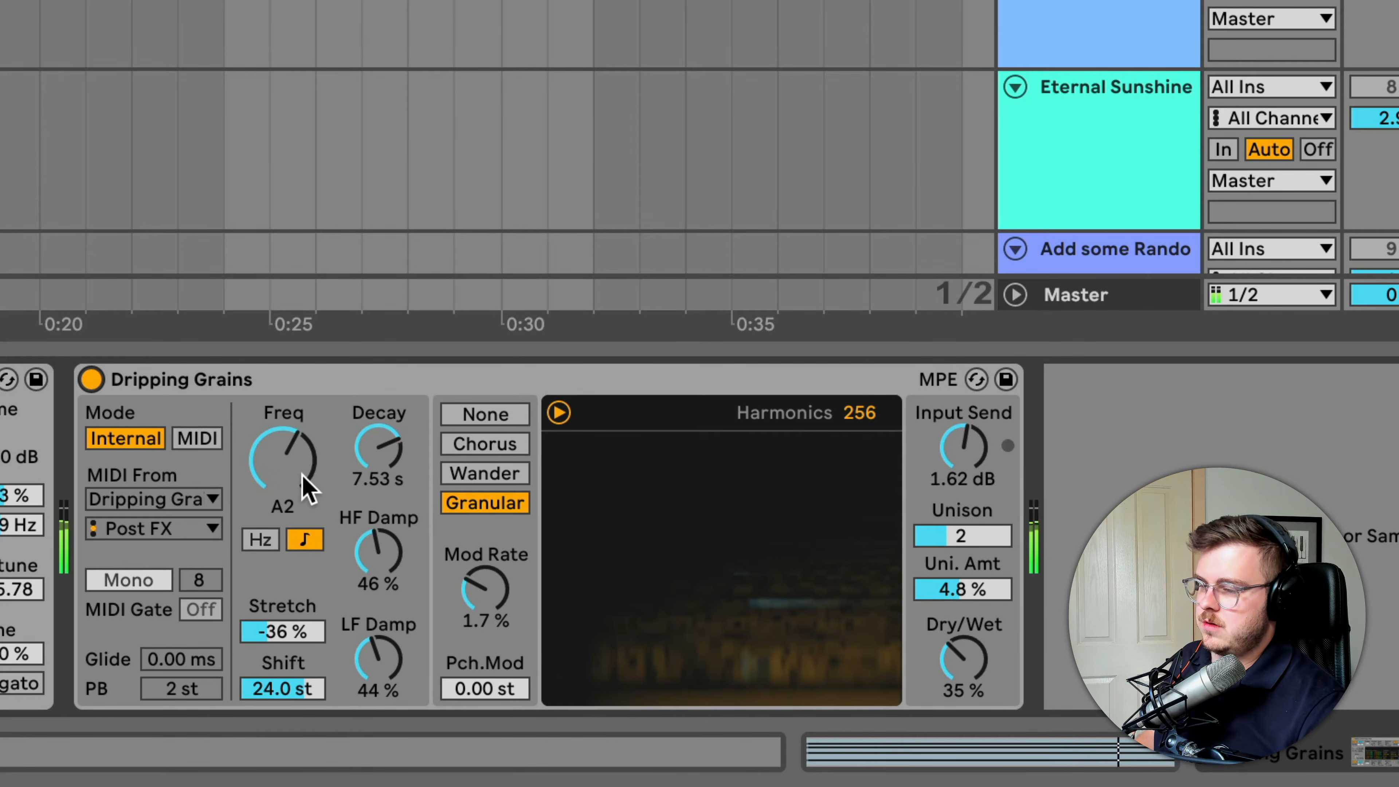
left_click(961, 660)
left_click_drag(960, 660, 961, 617)
left_click_drag(964, 664, 964, 623)
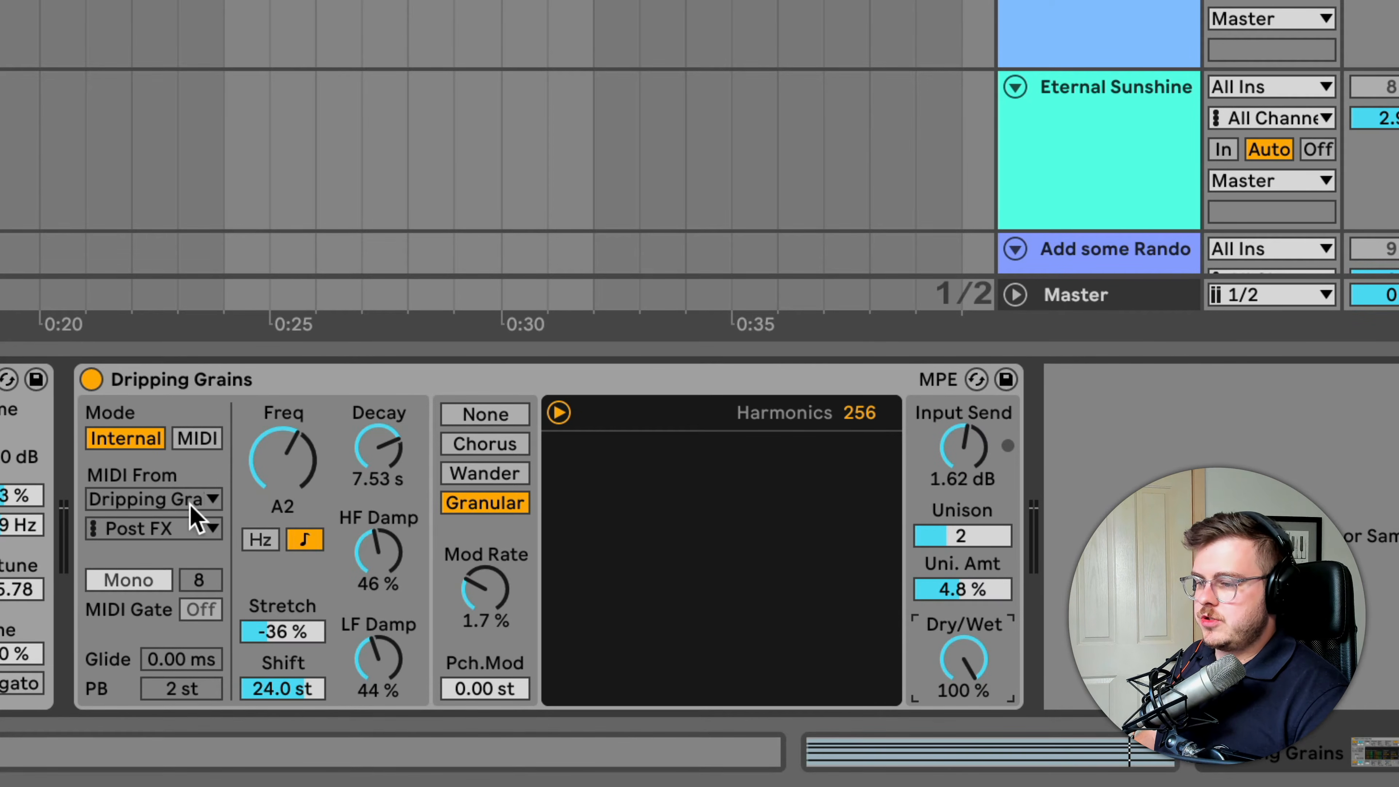
Switch the Dripping Grains device to MIDI mode with the Dripping Grains track as its MIDI source
left_click(197, 441)
left_click(193, 499)
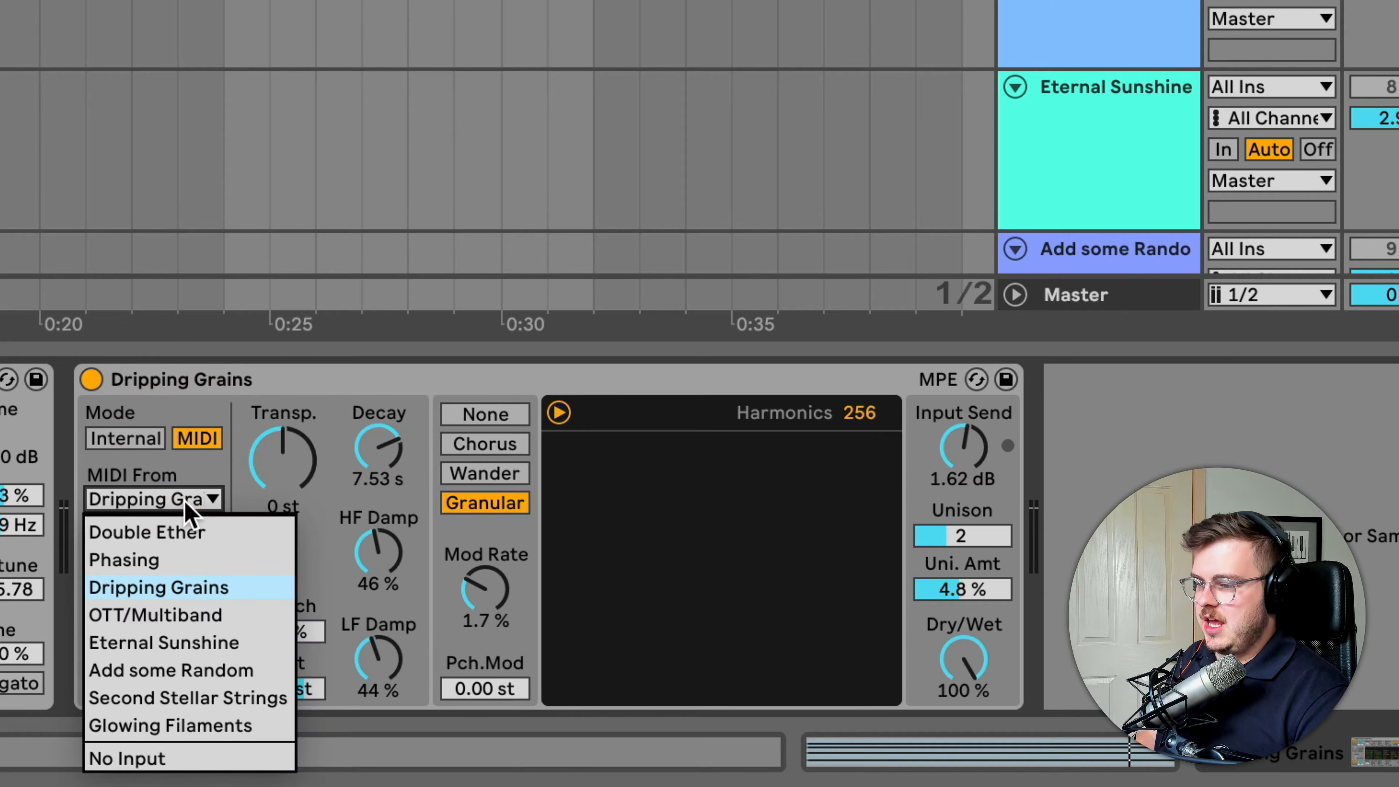
left_click(163, 589)
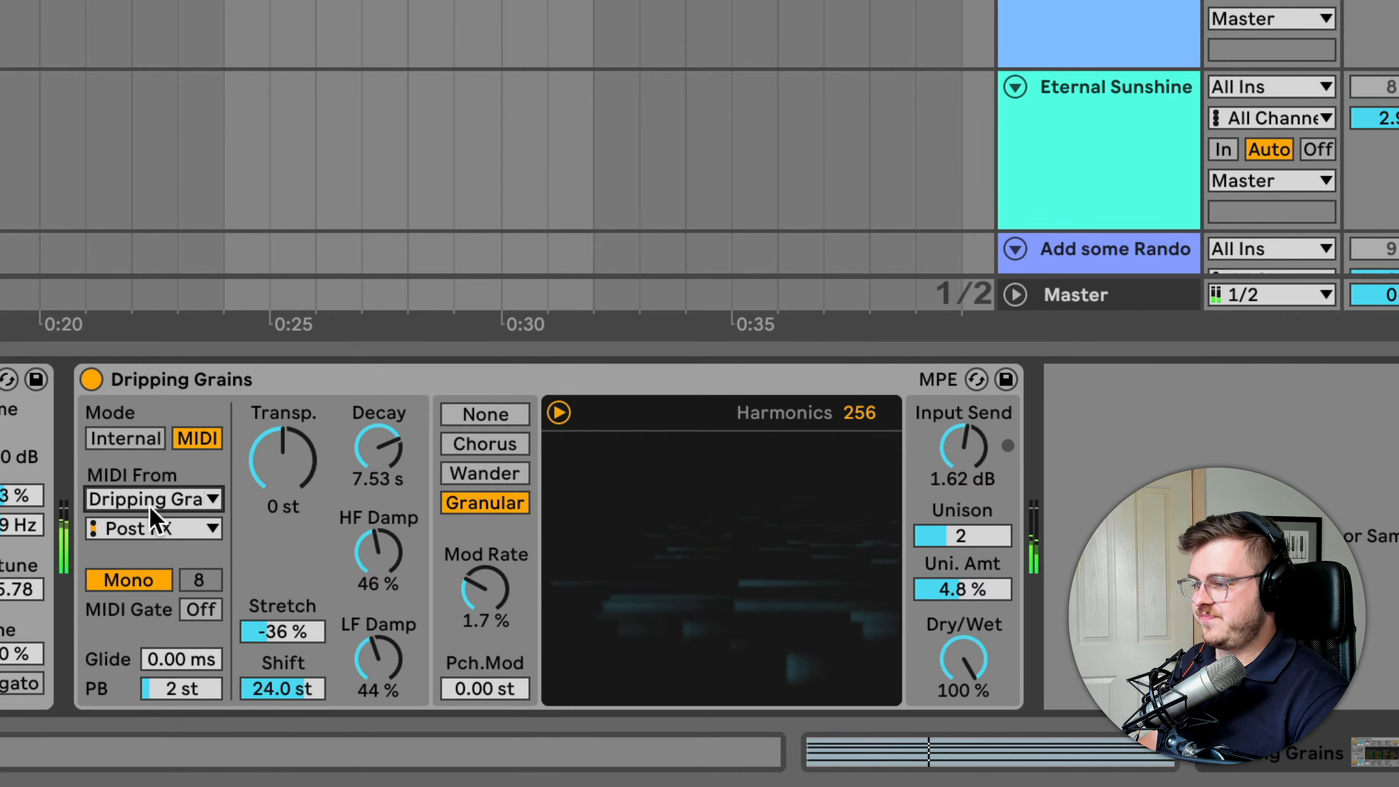
Raise the Dripping Grains device's Stretch to -1.6 % and lower its Harmonics to 6
left_click(285, 630)
left_click_drag(284, 630, 284, 595)
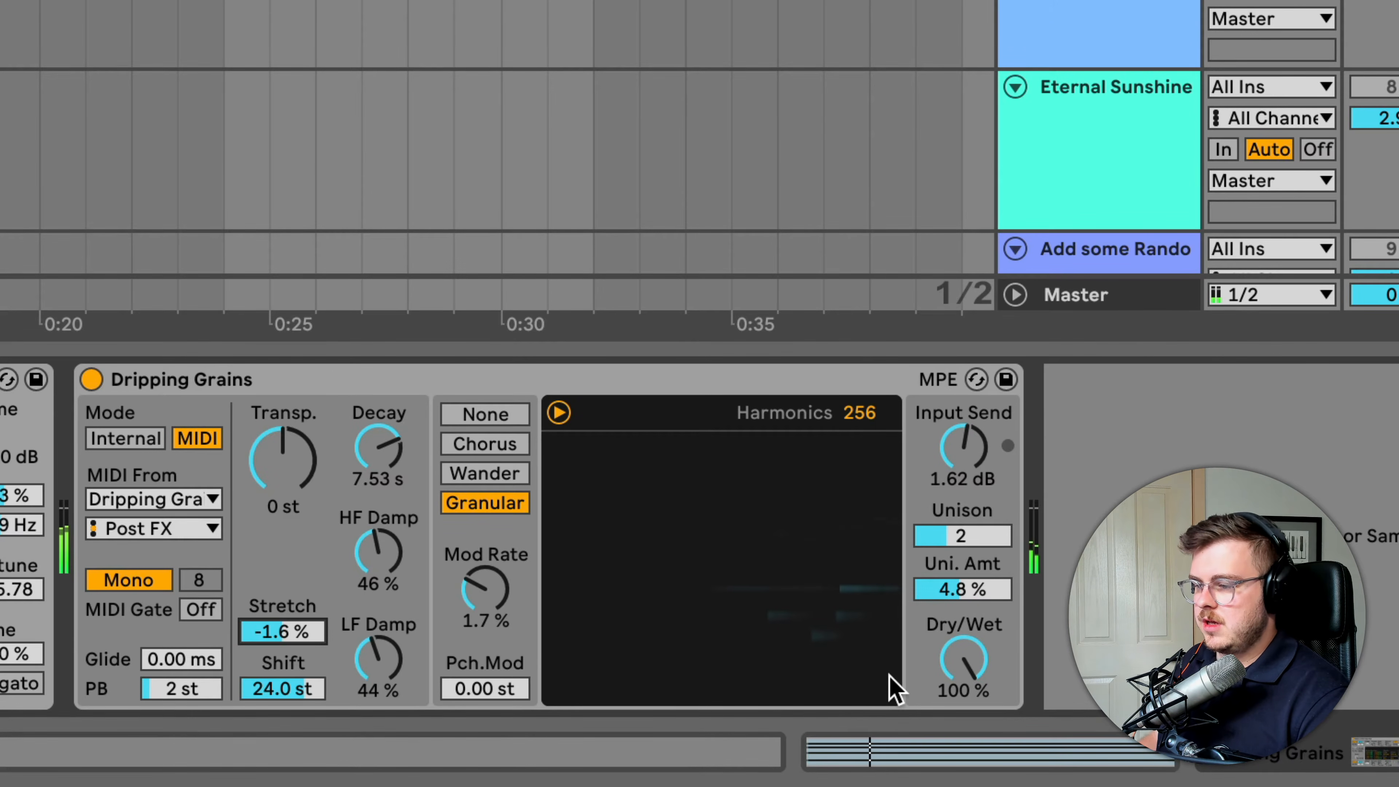
mouse_move(969, 666)
left_mouse_down()
mouse_move(968, 741)
mouse_move(969, 661)
left_mouse_up()
left_click_drag(854, 413, 854, 501)
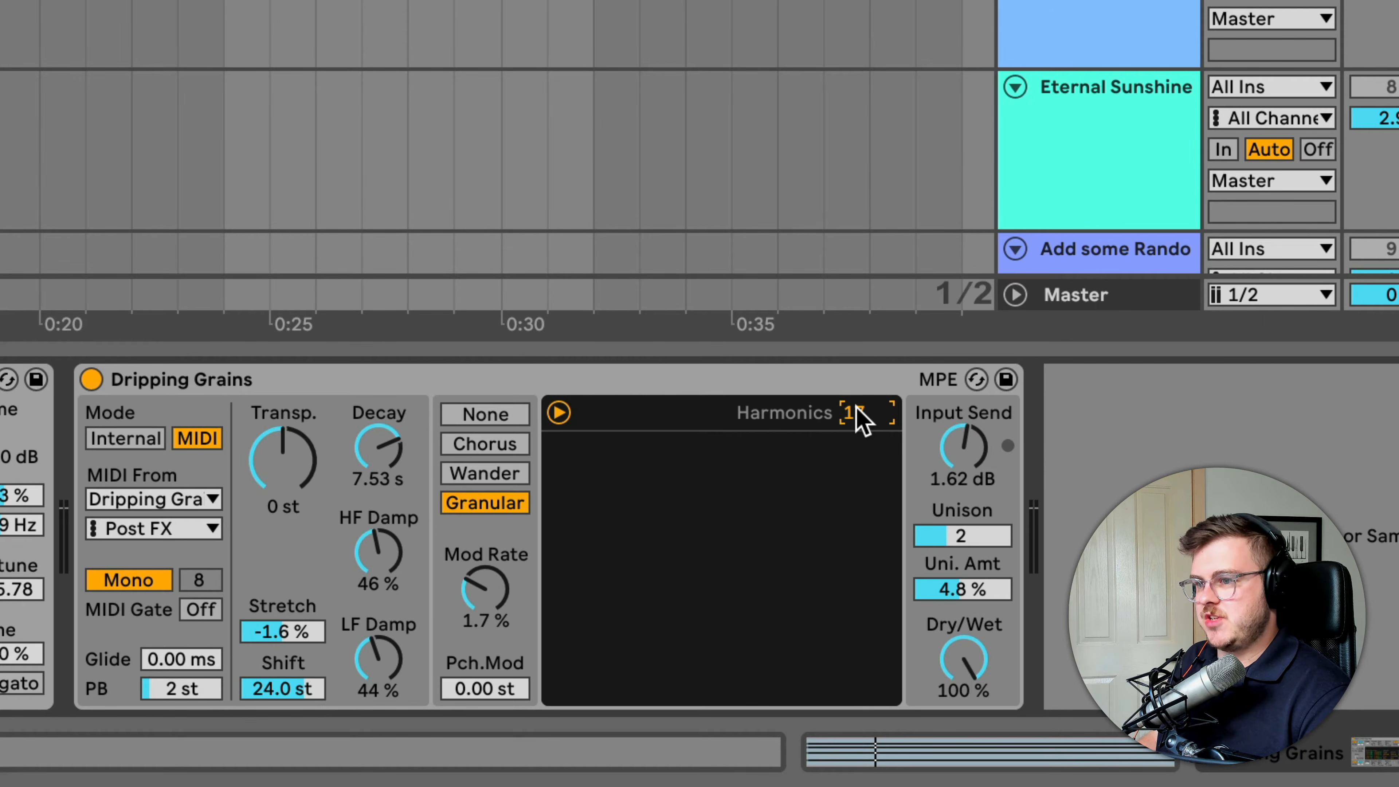
left_click_drag(852, 427, 853, 420)
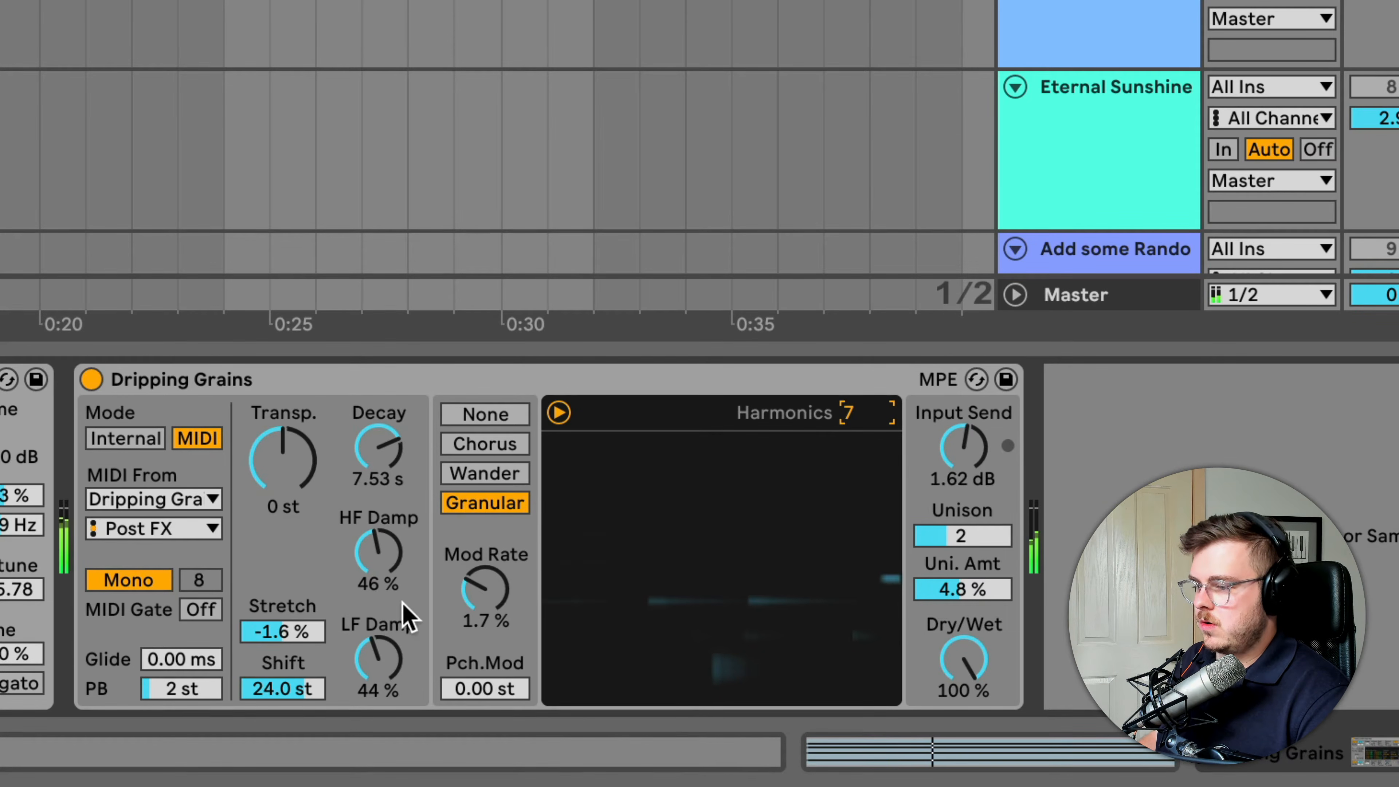
left_click_drag(890, 416, 890, 422)
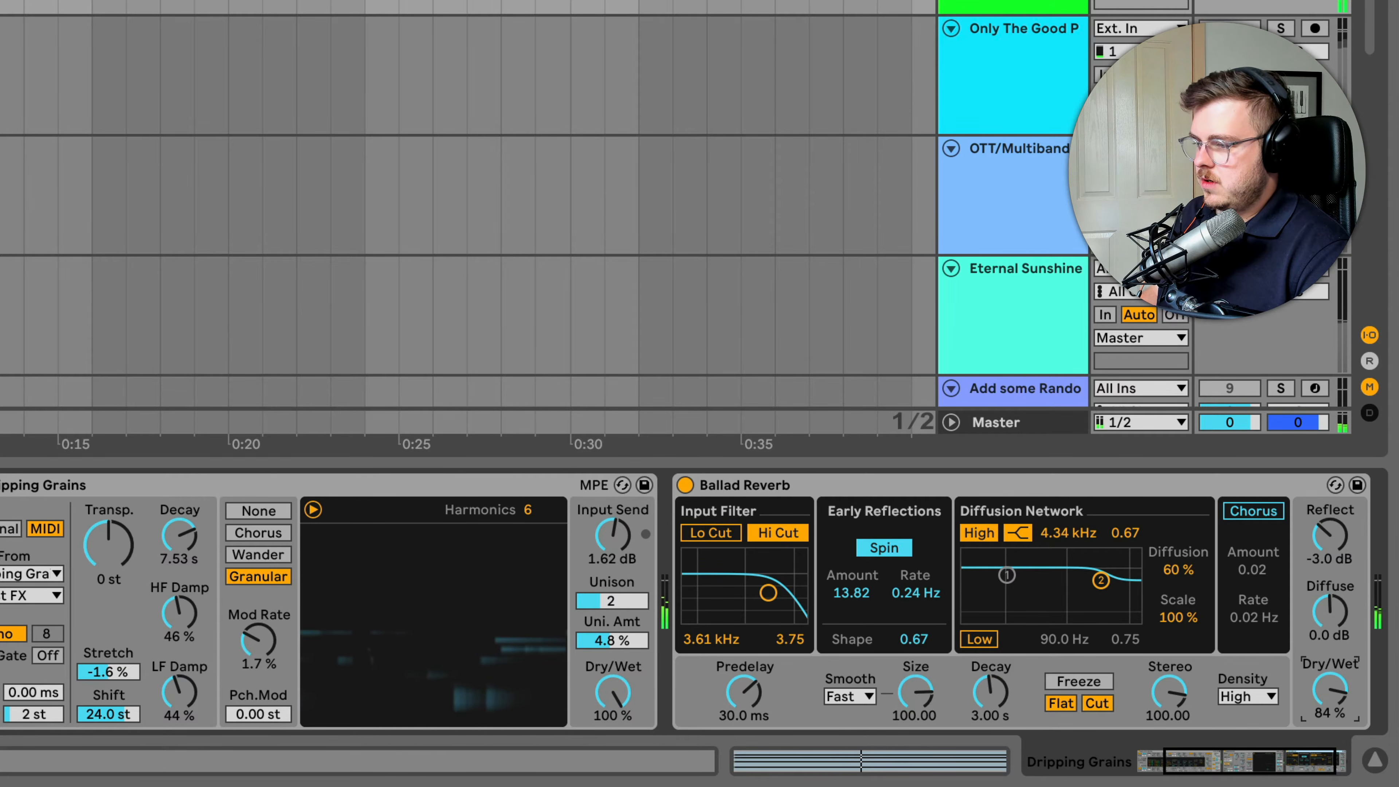
Set the Dripping Grains device's Stretch to 0.0 %, Input Send to 13.71 dB and Dry/Wet to 100 %
left_click_drag(612, 692, 613, 703)
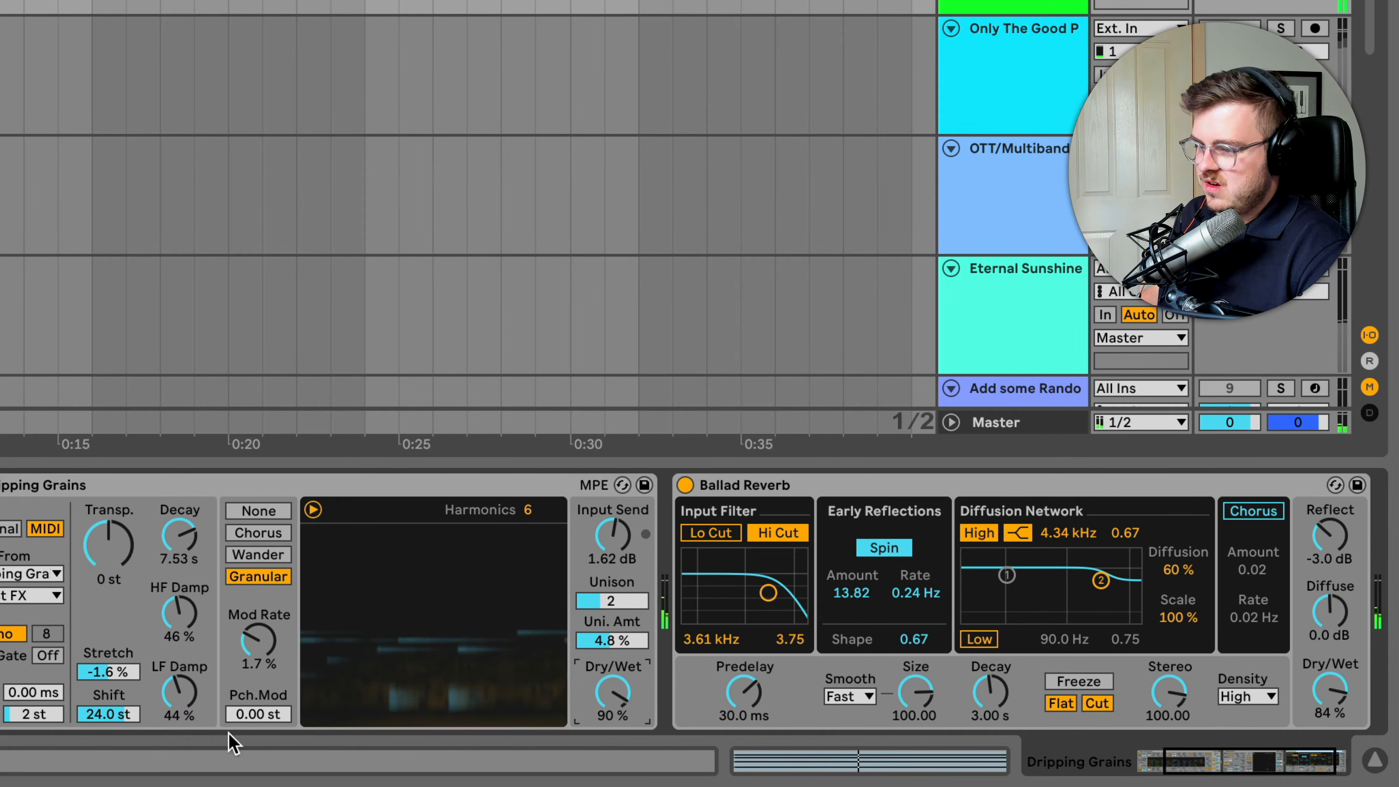
double_click(99, 673)
mouse_move(613, 538)
left_mouse_down()
mouse_move(614, 517)
mouse_move(613, 532)
left_mouse_up()
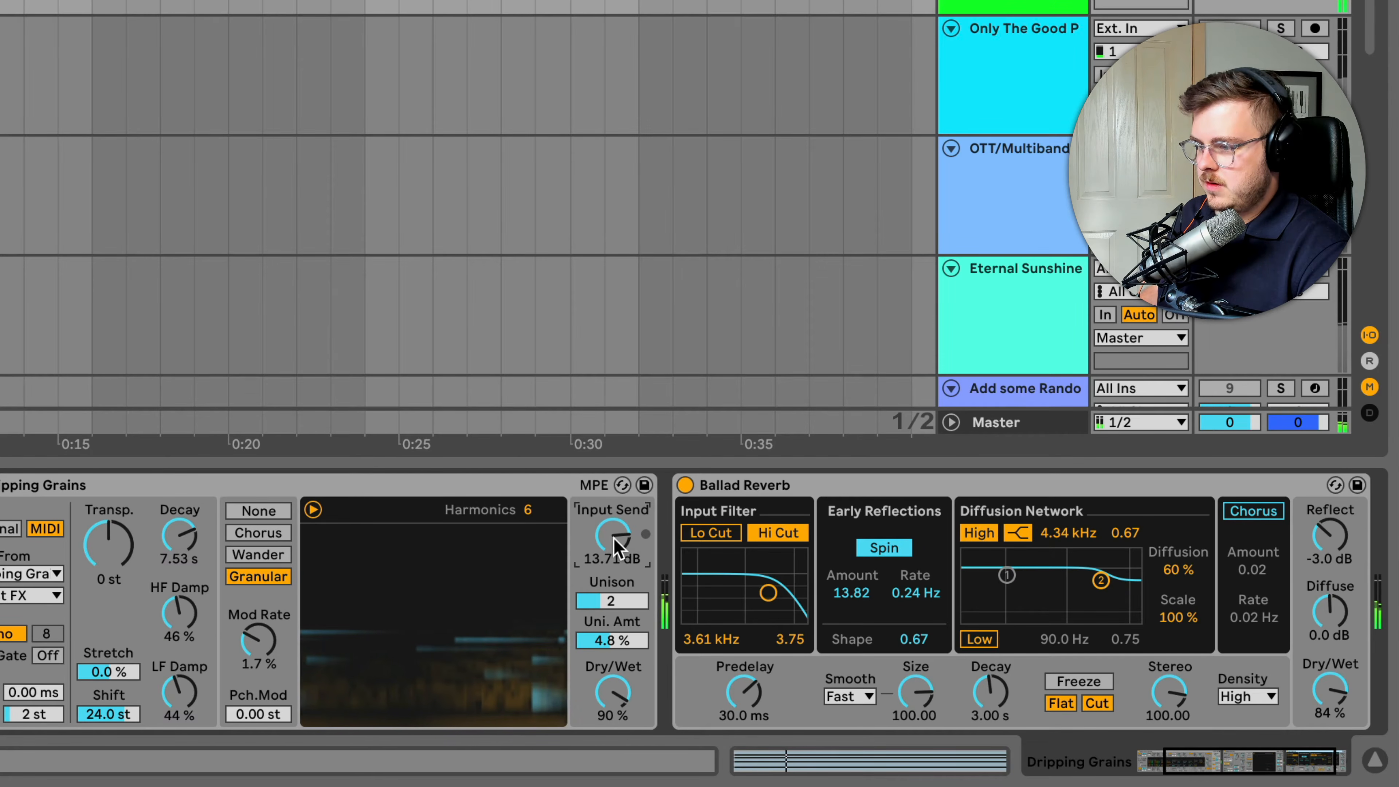
left_click_drag(618, 687, 617, 679)
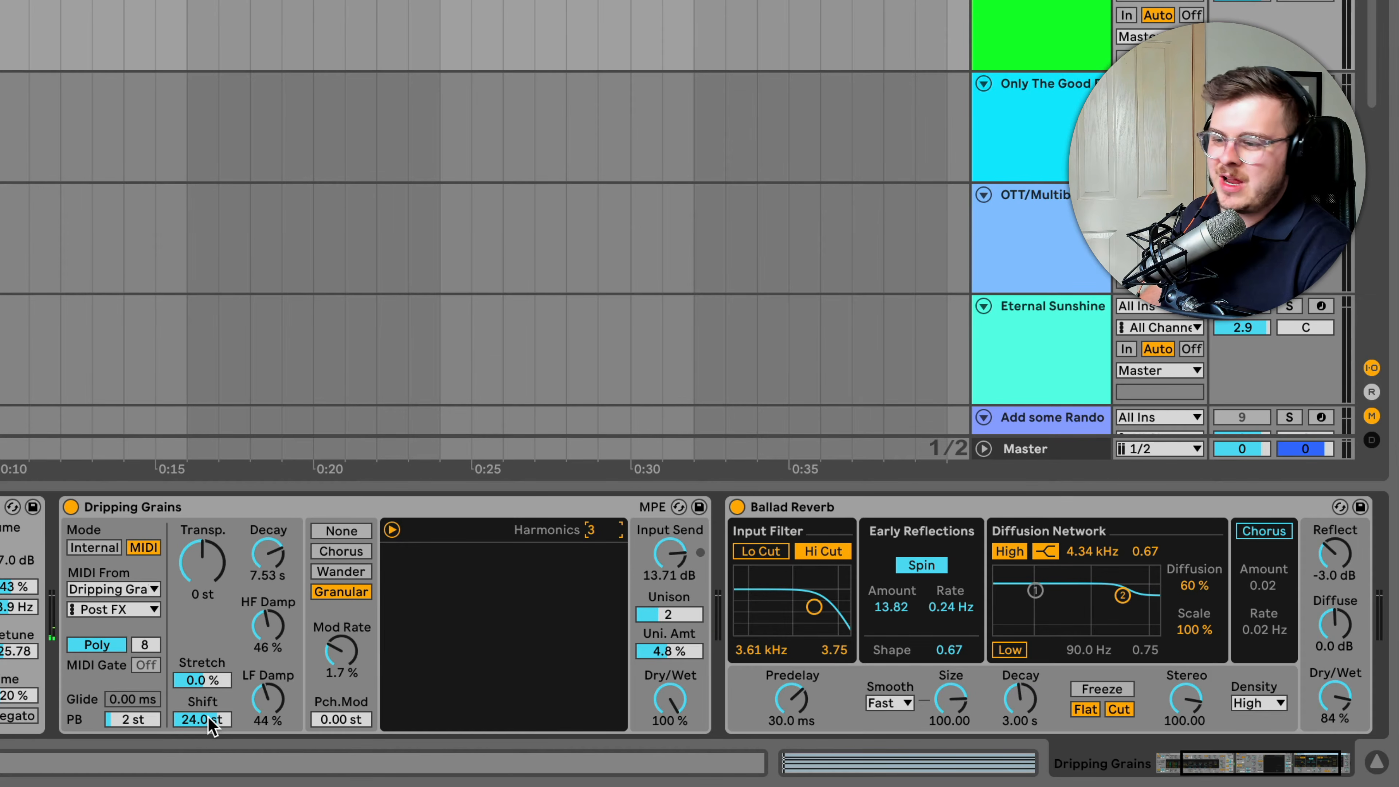
Lower the Dripping Grains device's Shift to -47.2 st, listen to it, and adjust Shift again
left_click_drag(209, 717, 209, 713)
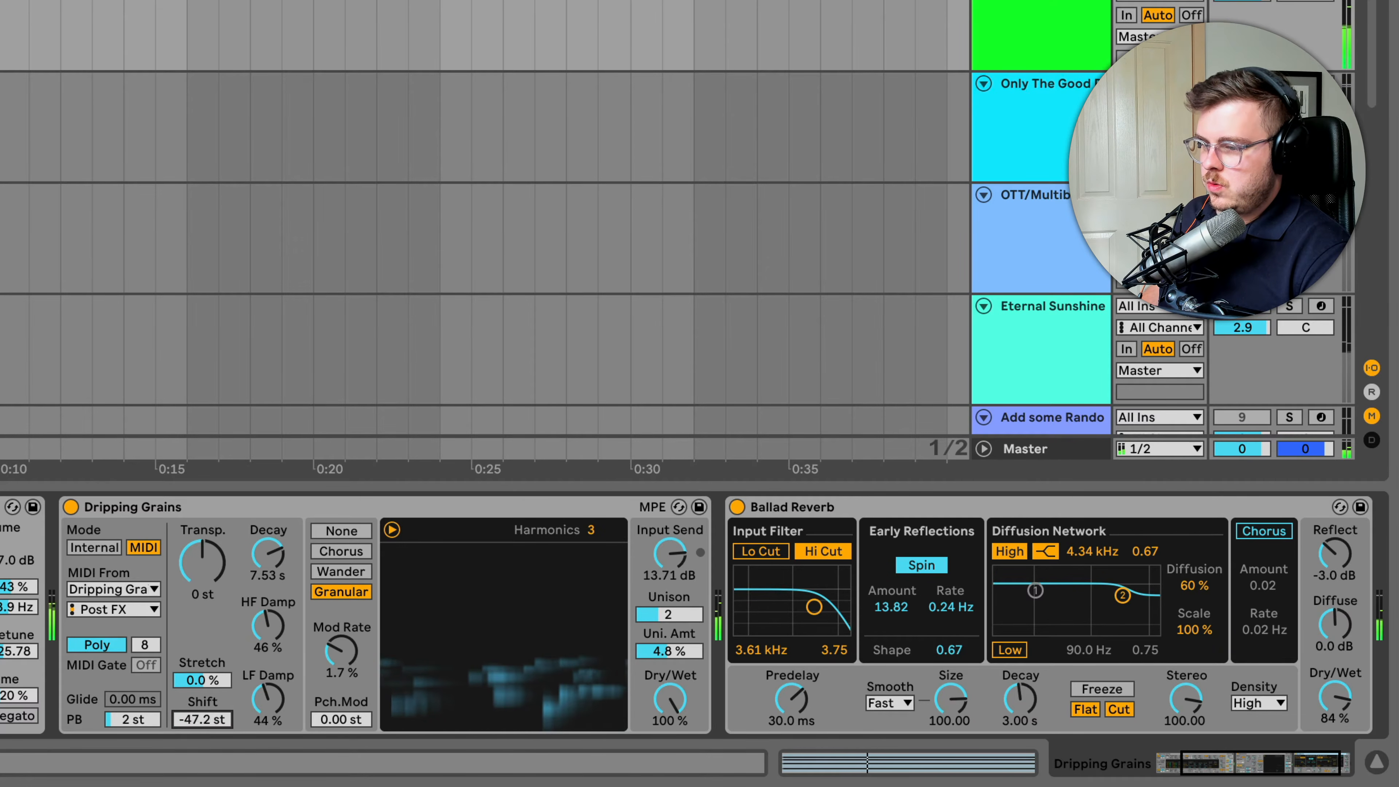
left_click_drag(206, 718, 206, 713)
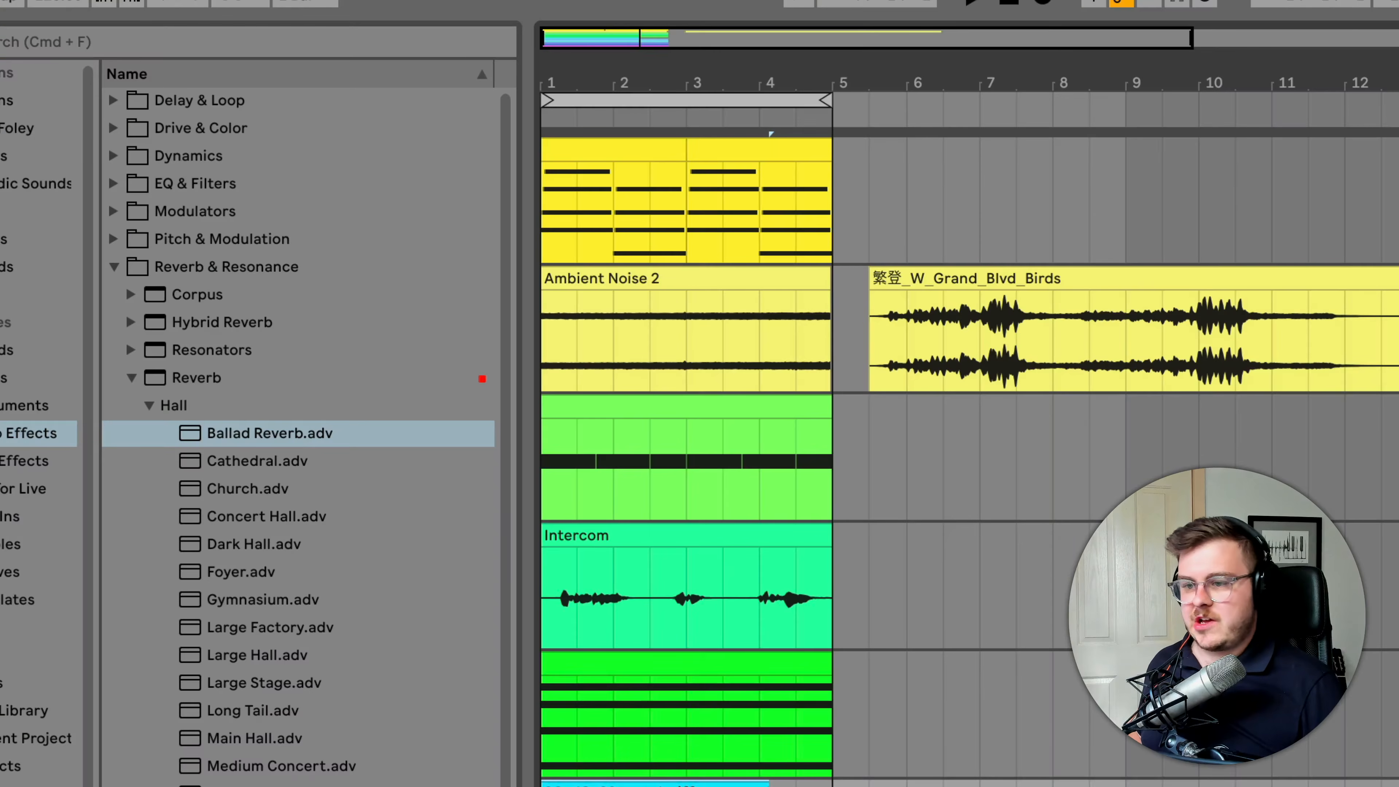
Choose the Only the good parts preset from Auto Filter in EQ & Filters and switch the device on
left_click(114, 186)
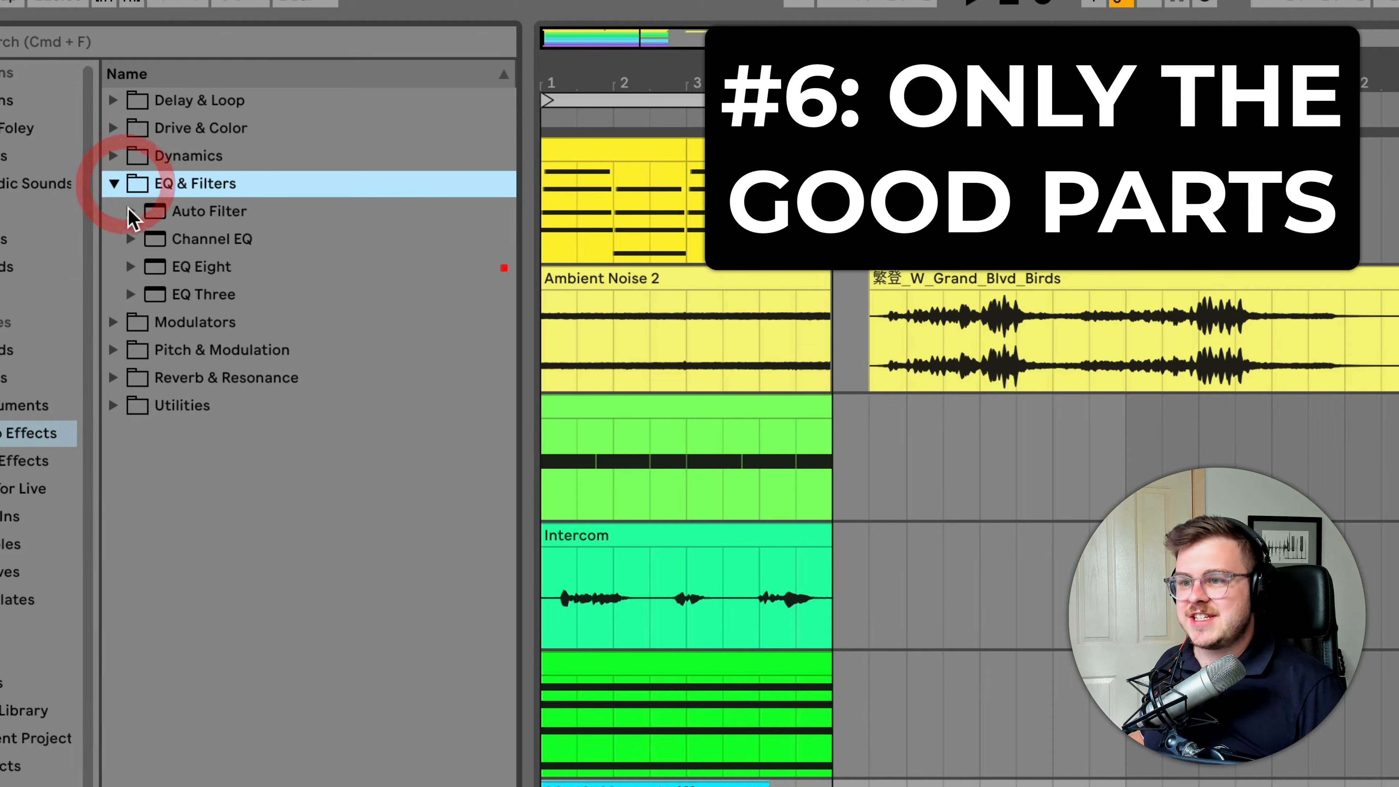
left_click(131, 212)
left_click(302, 606)
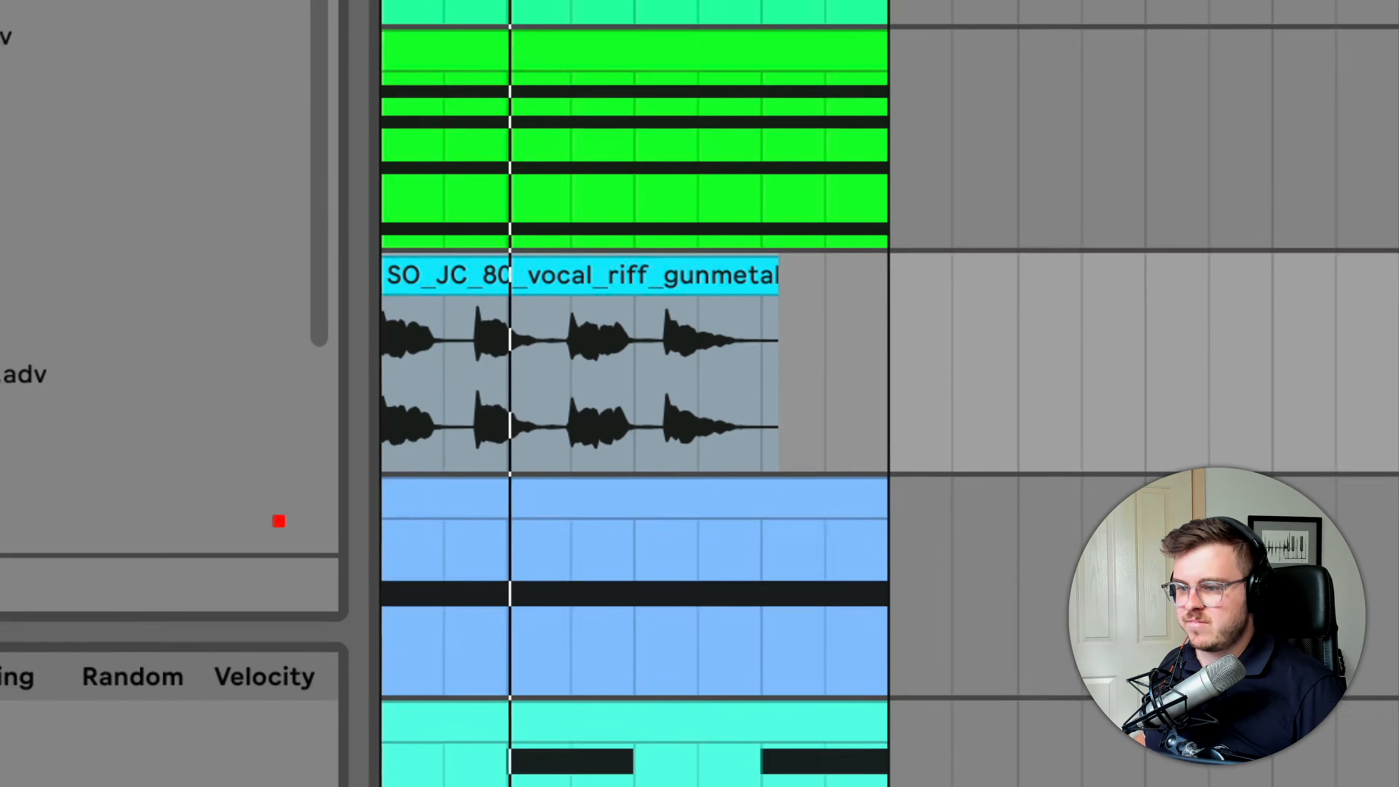
left_click(117, 319)
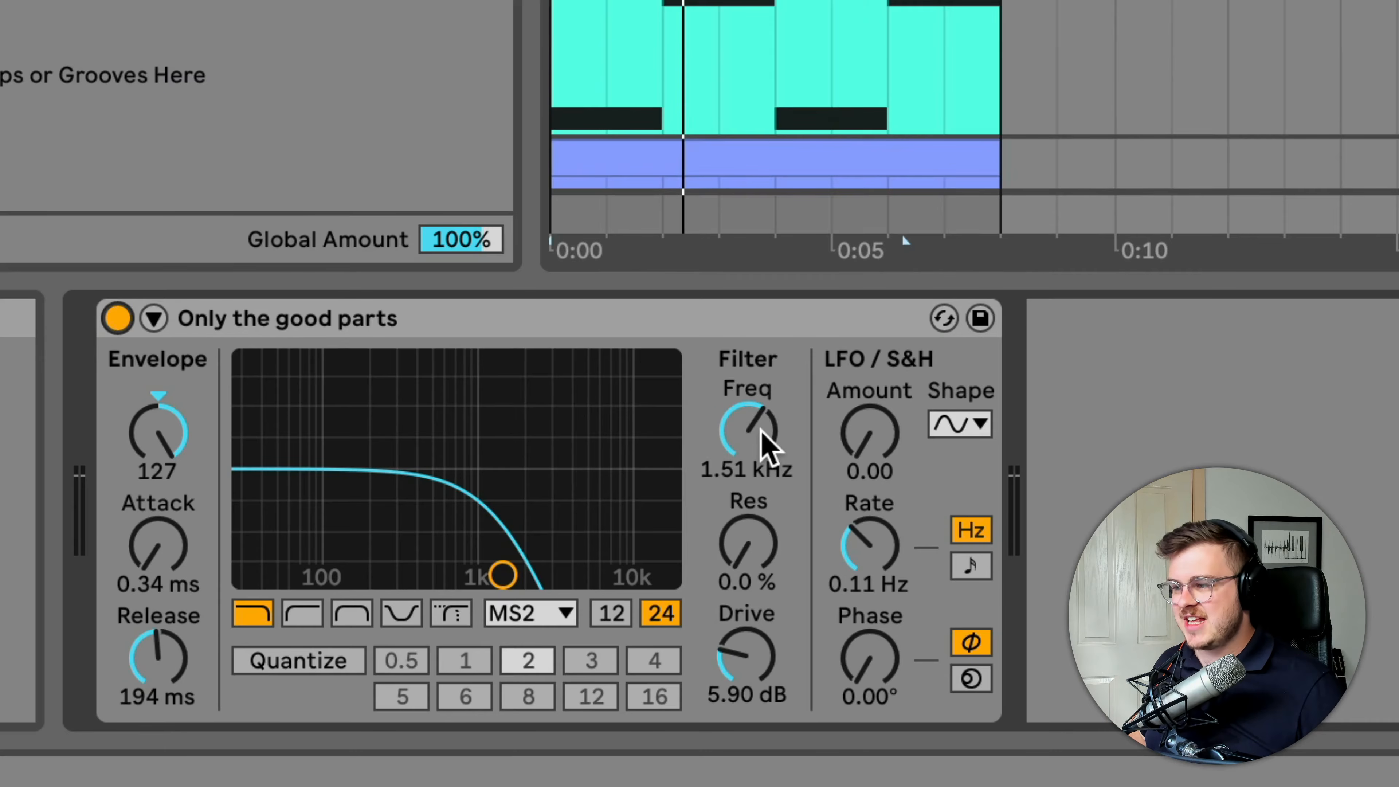
Set the Only the good parts filter to Freq 53.7 Hz, Res 28 % and Drive 4.95 dB
left_click(760, 439)
left_click_drag(760, 438, 760, 479)
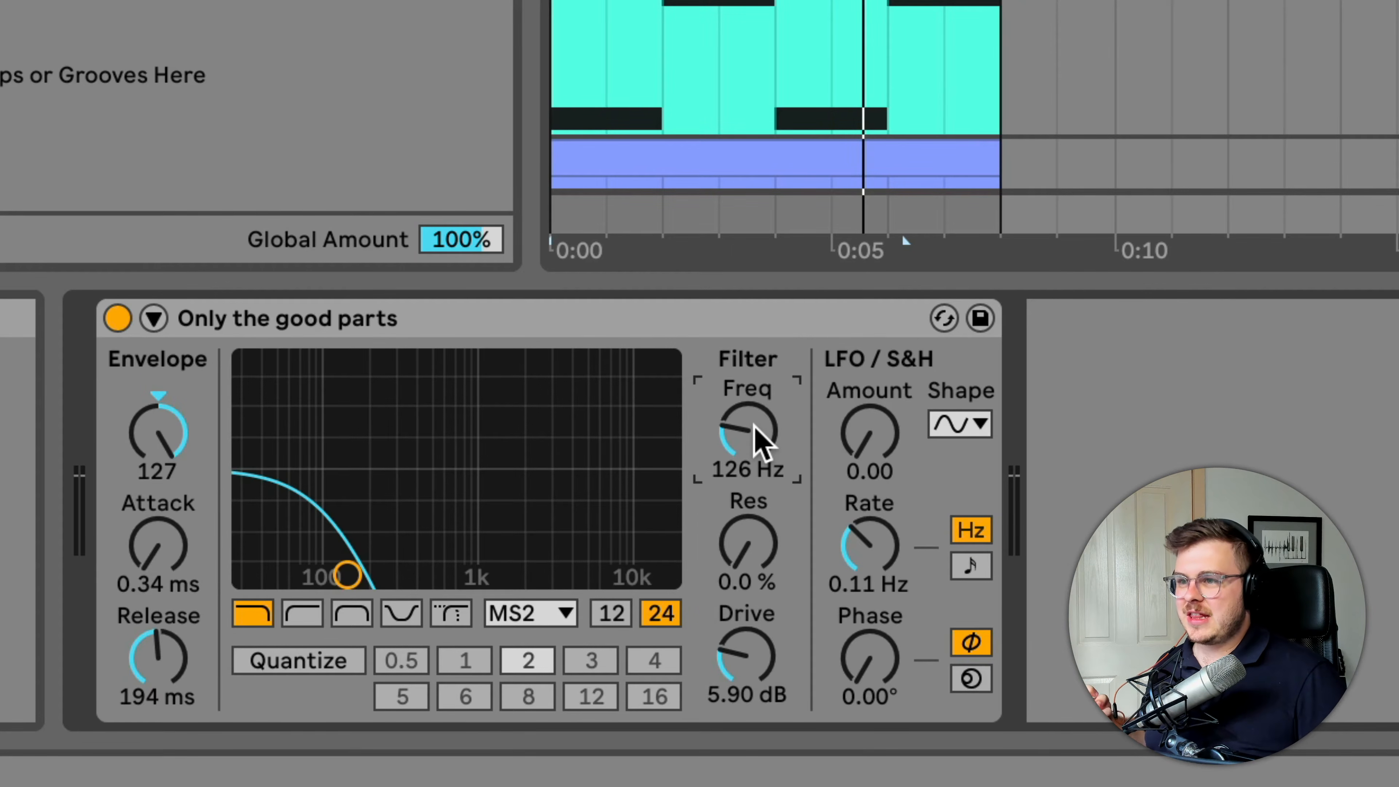
left_click_drag(749, 581, 750, 530)
left_click_drag(750, 628, 750, 640)
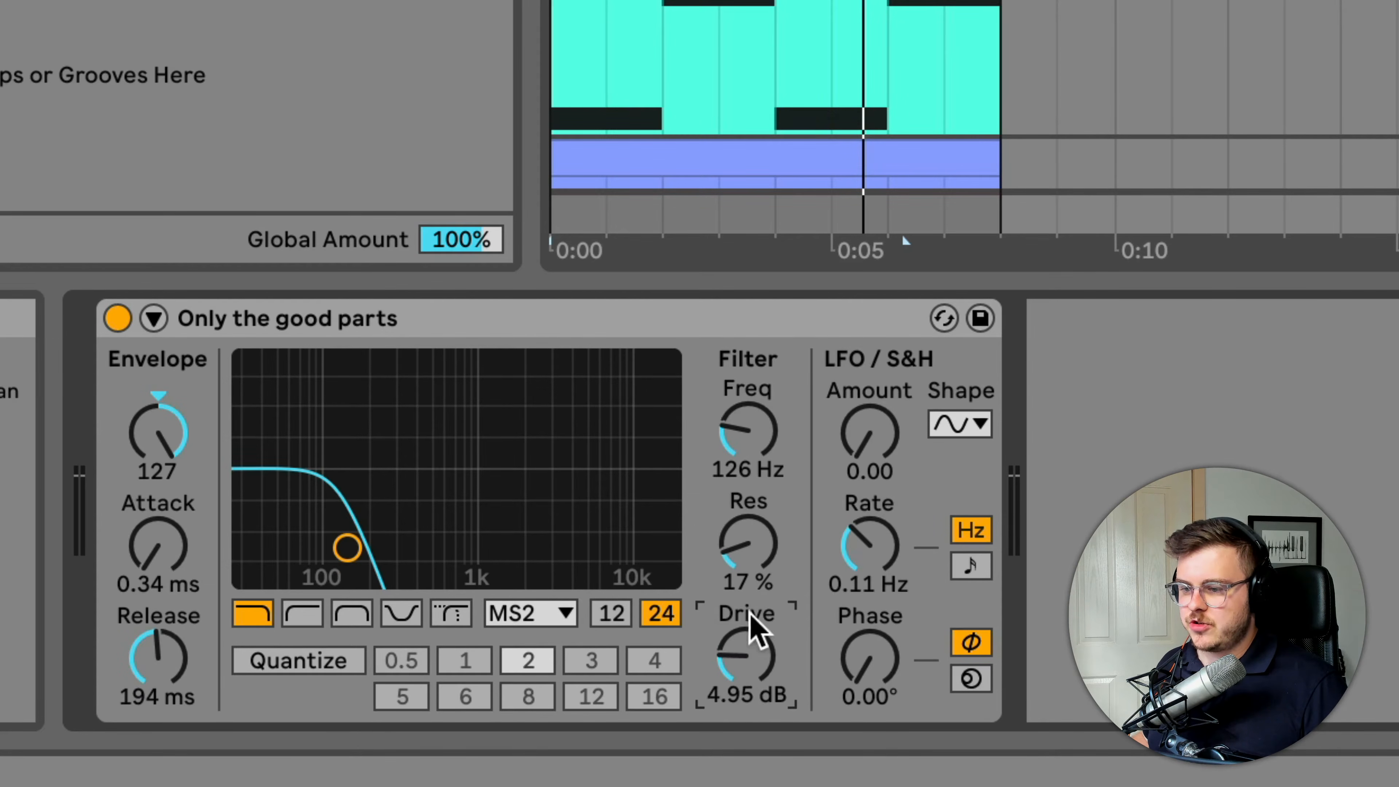
left_click_drag(761, 468, 744, 526)
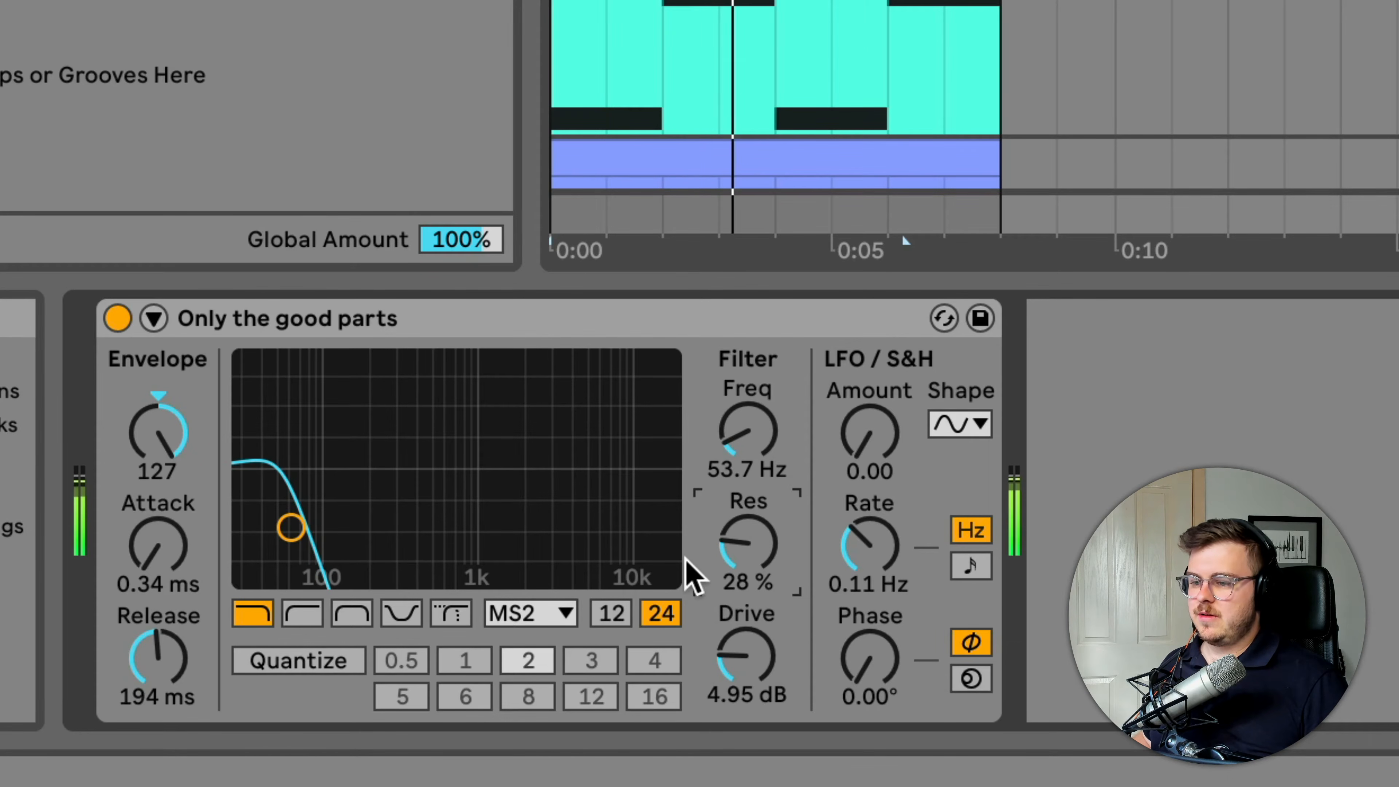
Audition the OSR and SMP filter circuits on Only the good parts and return to MS2
left_click(553, 612)
left_click(544, 680)
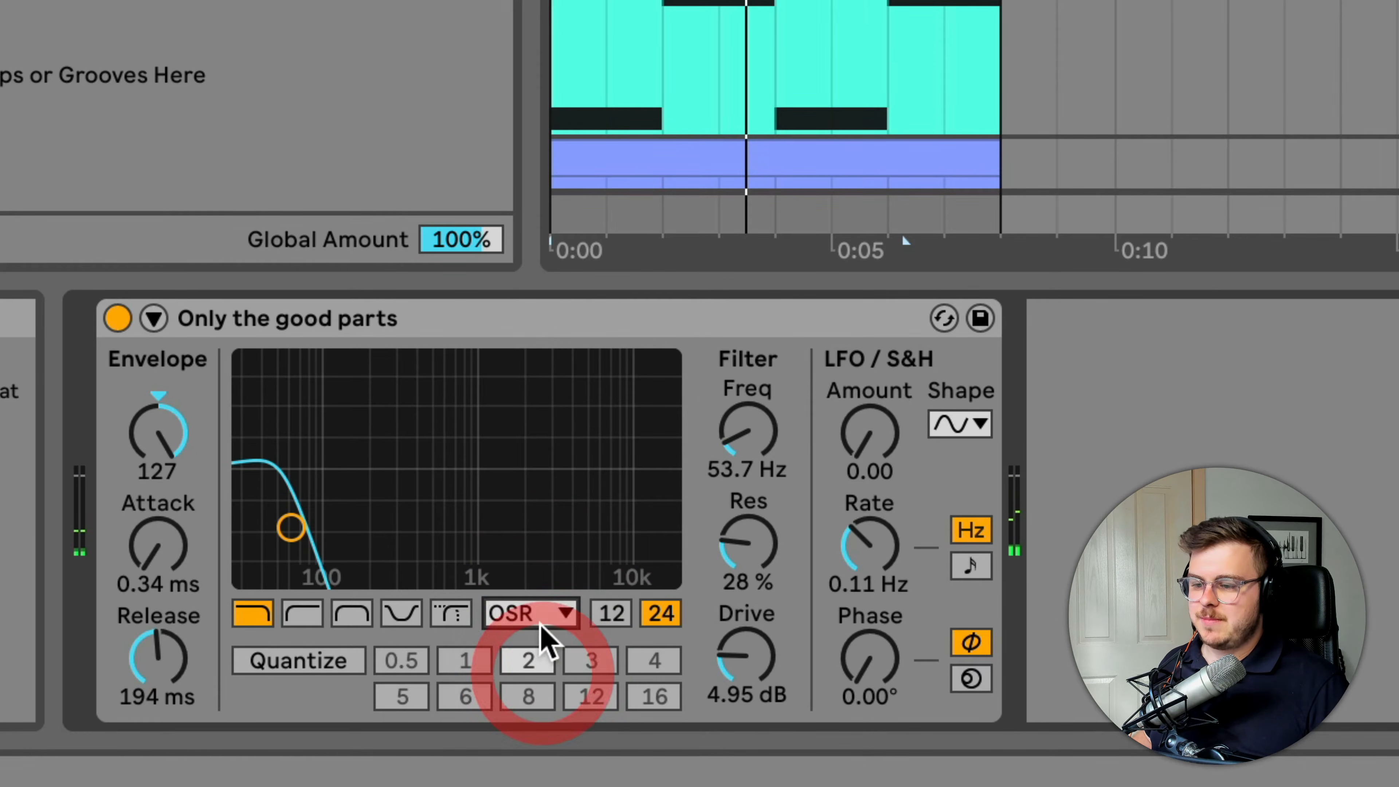
left_click(543, 613)
left_click(537, 748)
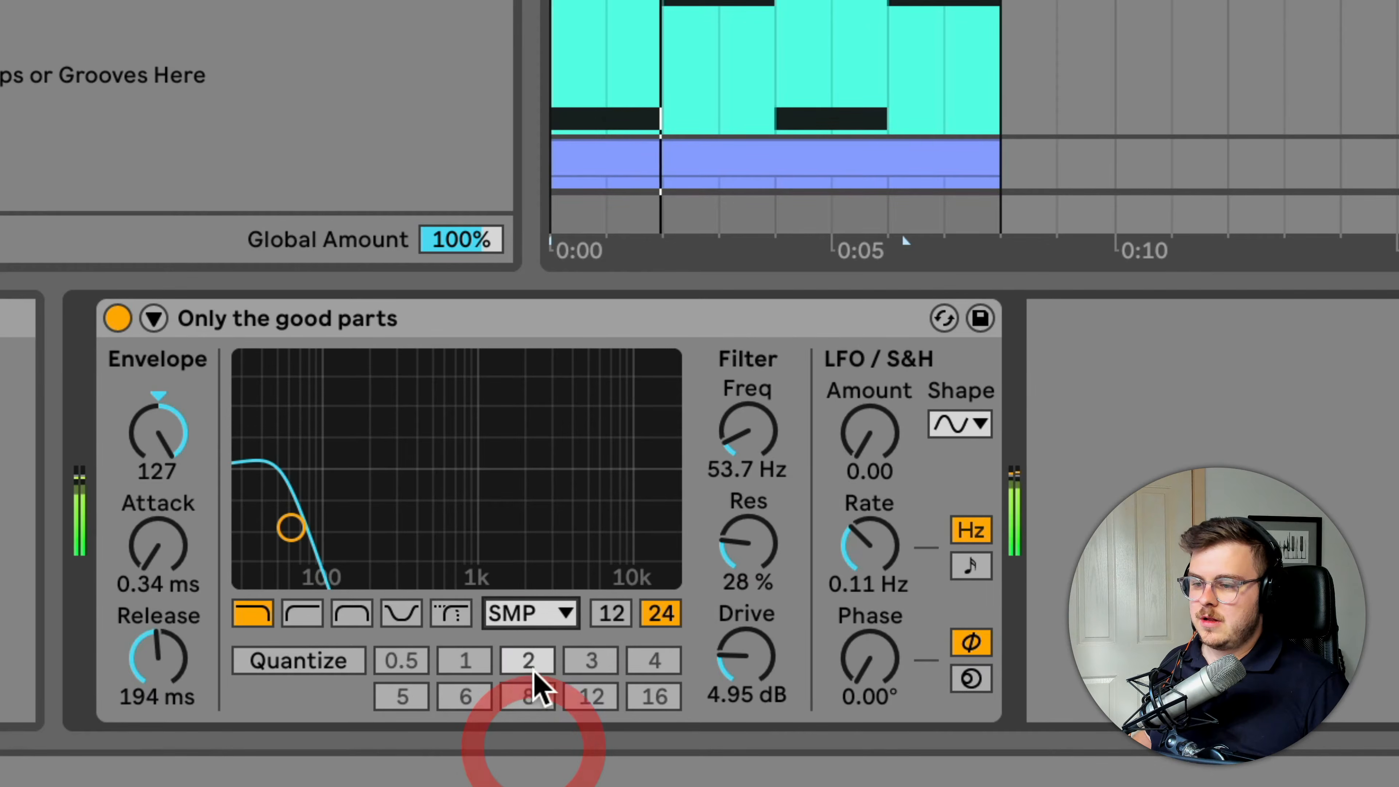
left_click(550, 615)
left_click(537, 714)
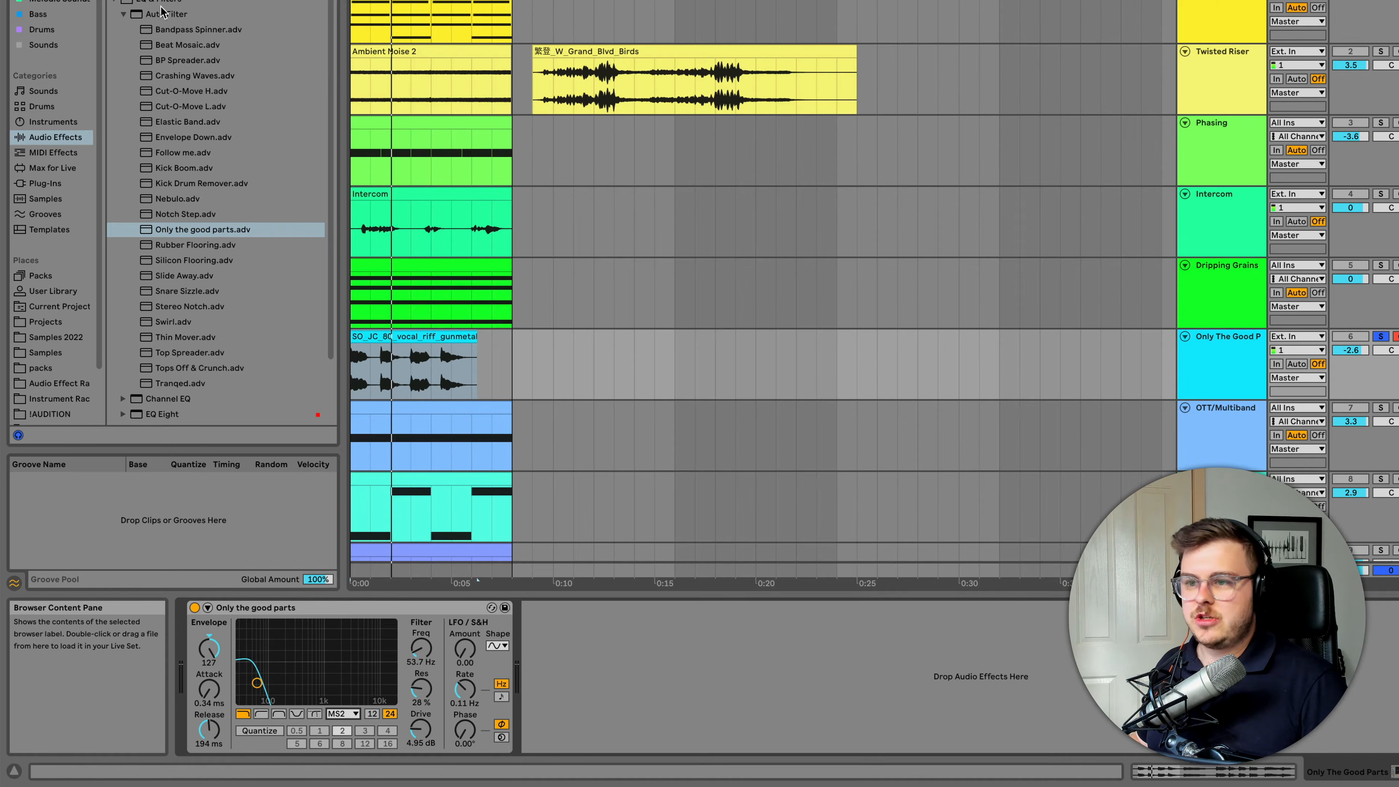
Load the Diffused Long Cascades preset from Echo's Ambient Spaces folder after the Only the good parts filter
left_click(113, 2)
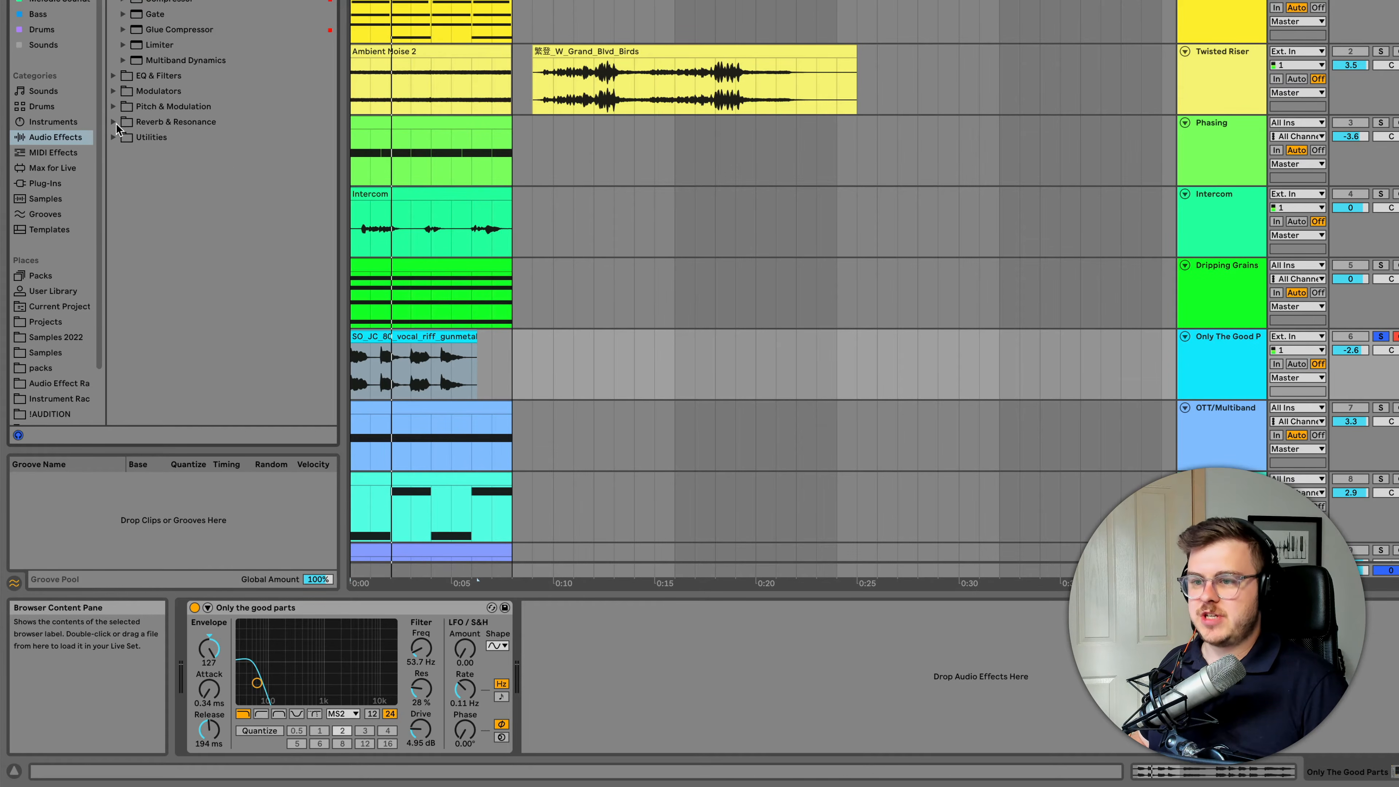
left_click(117, 123)
left_click(113, 0)
left_click(123, 2)
left_click(135, 18)
double_click(198, 29)
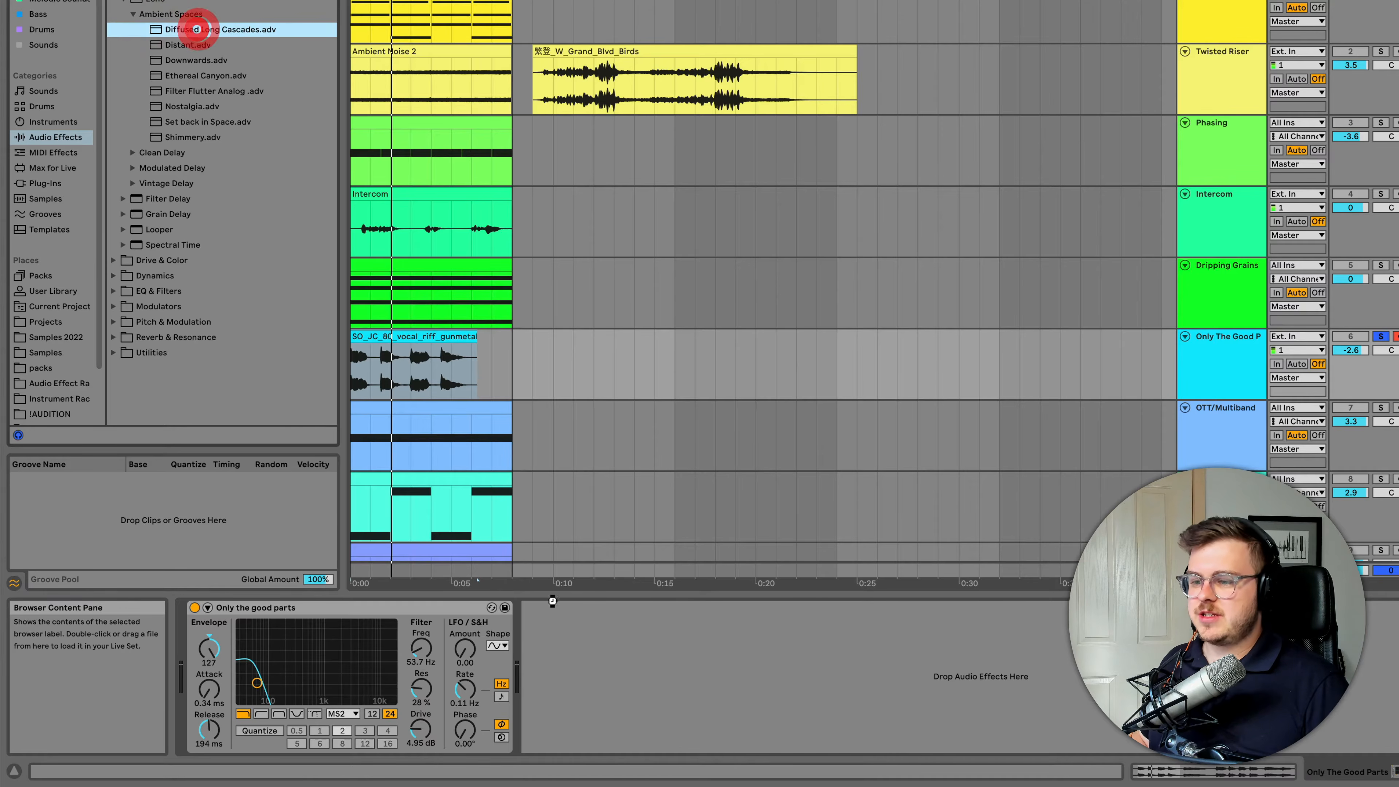
Play the vocal riff clip and adjust the Only the good parts filter's Freq while listening
key("space")
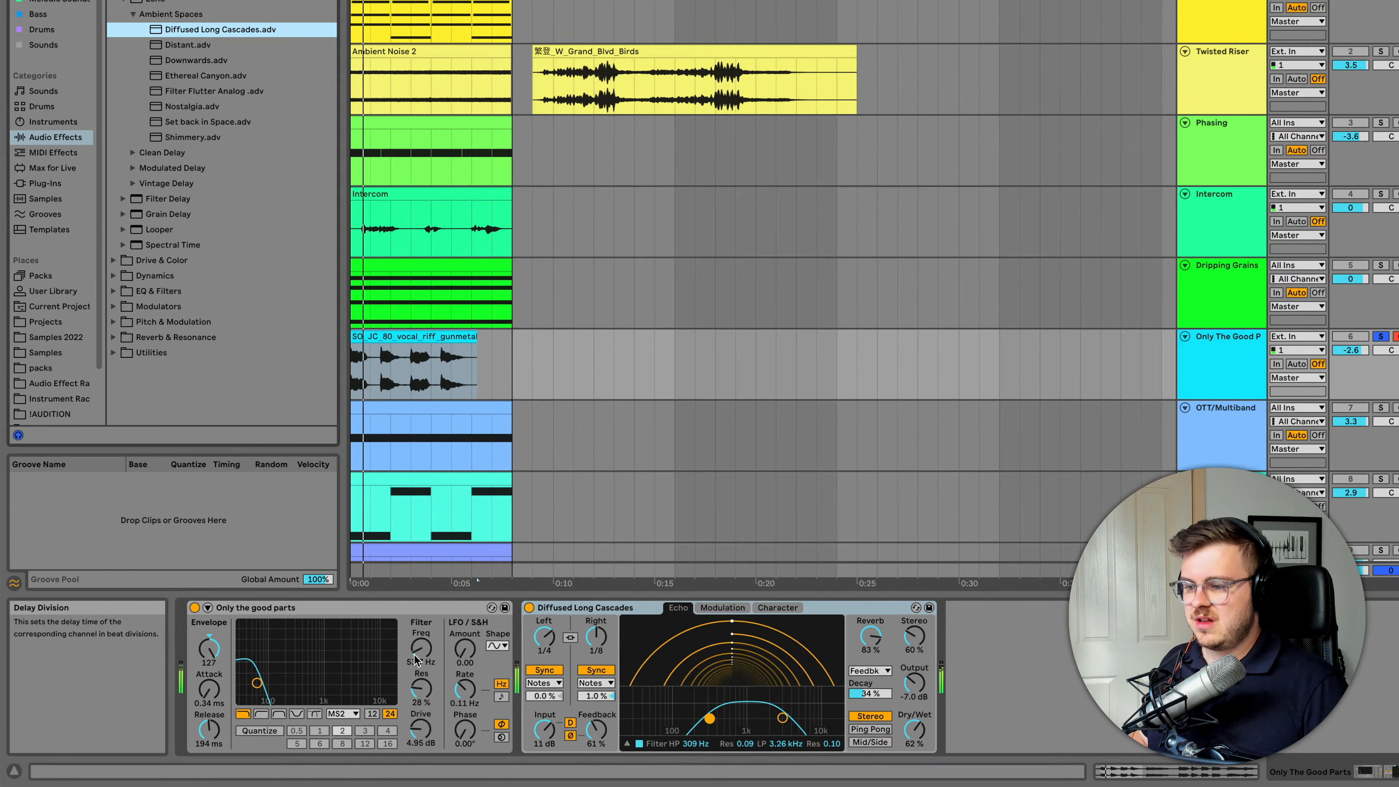
mouse_move(421, 648)
left_mouse_down()
mouse_move(421, 631)
mouse_move(421, 650)
left_mouse_up()
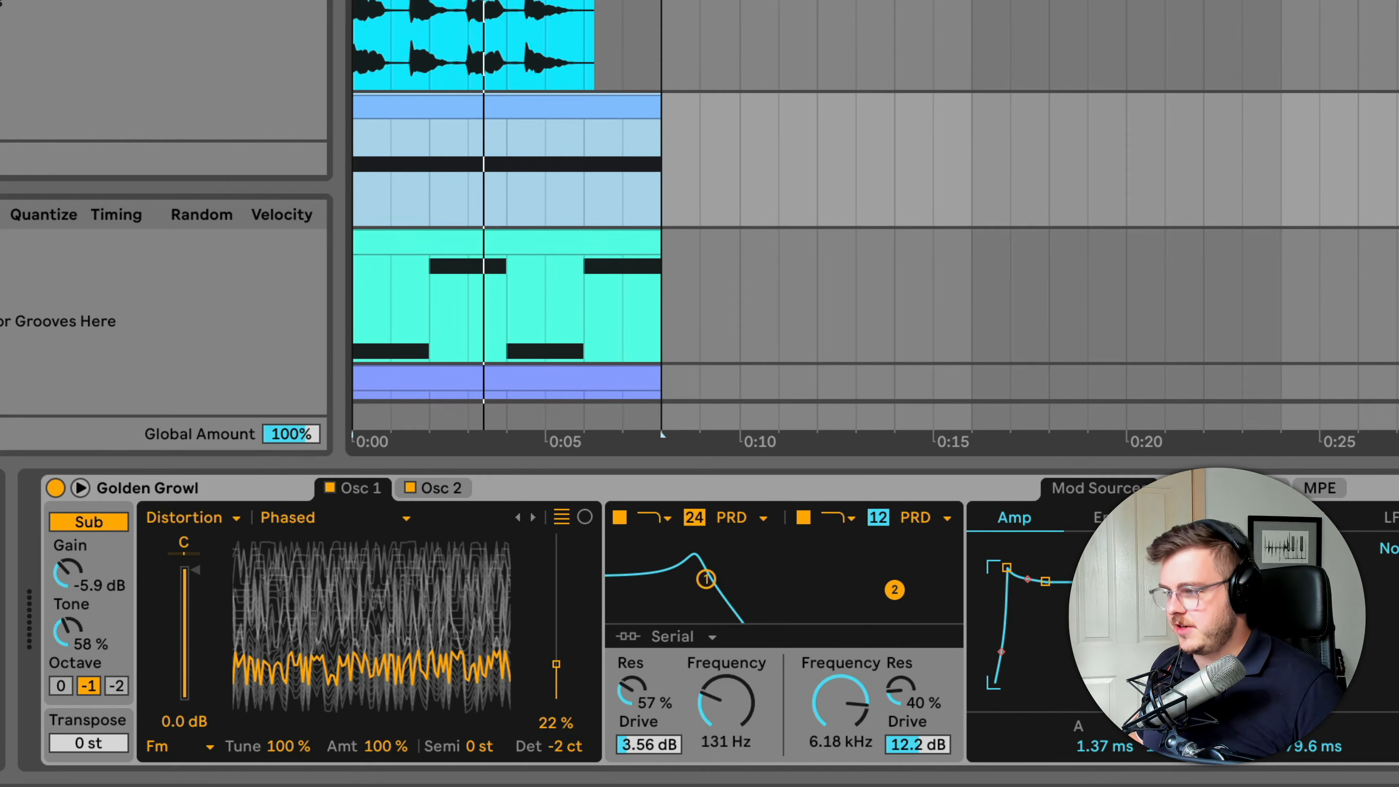
Listen to the track without OTT, and switch OTT on with its Amount reduced to 31 %
key("space")
key("space")
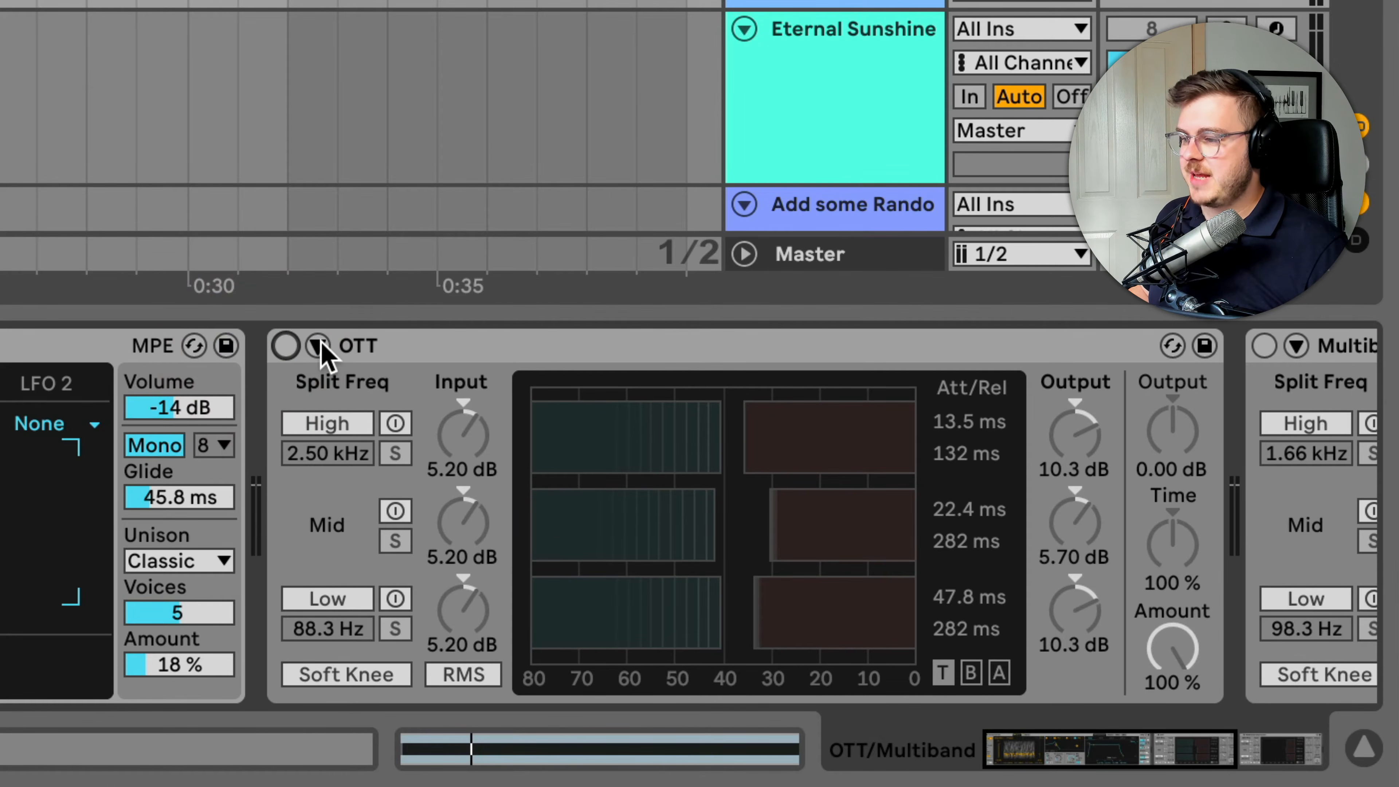
left_click(285, 346)
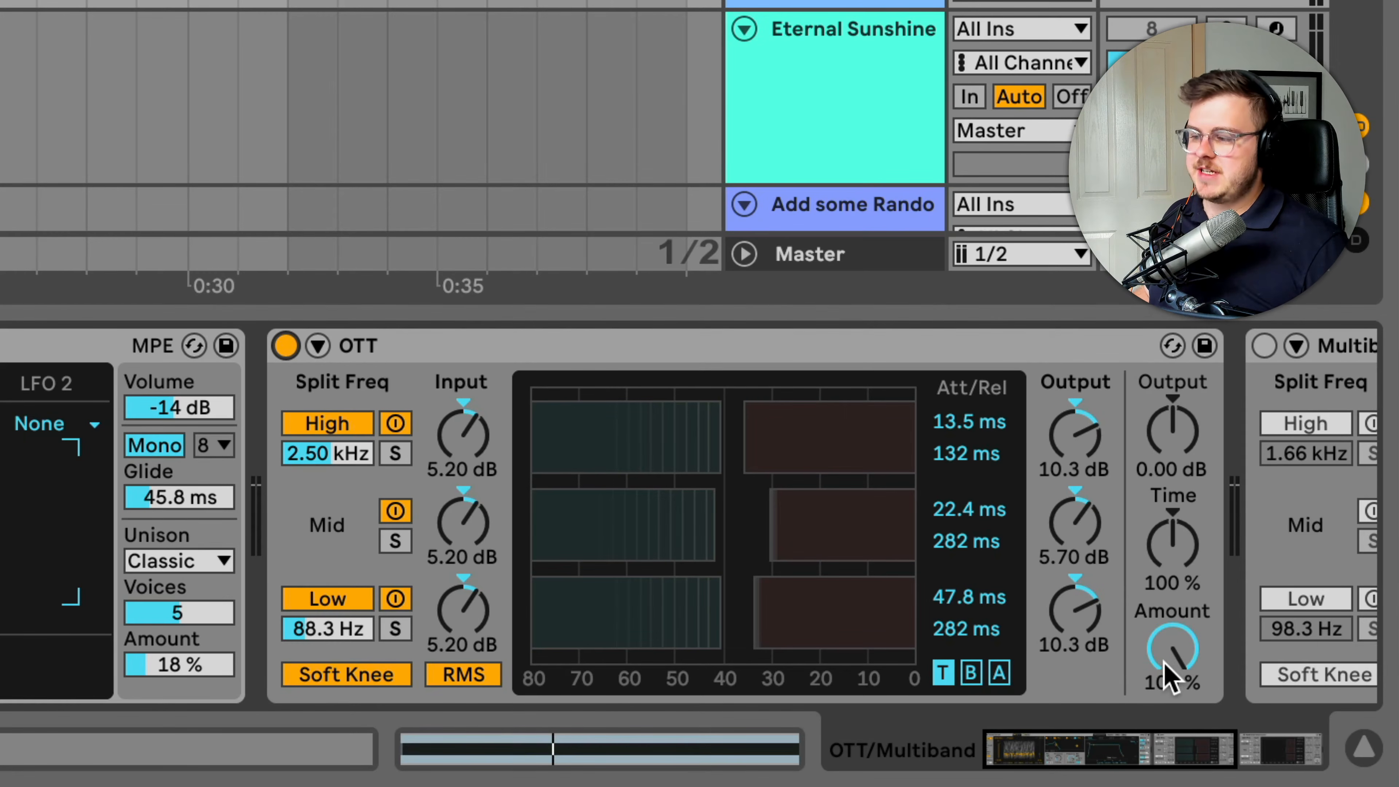
left_click_drag(1171, 666, 1167, 651)
key("space")
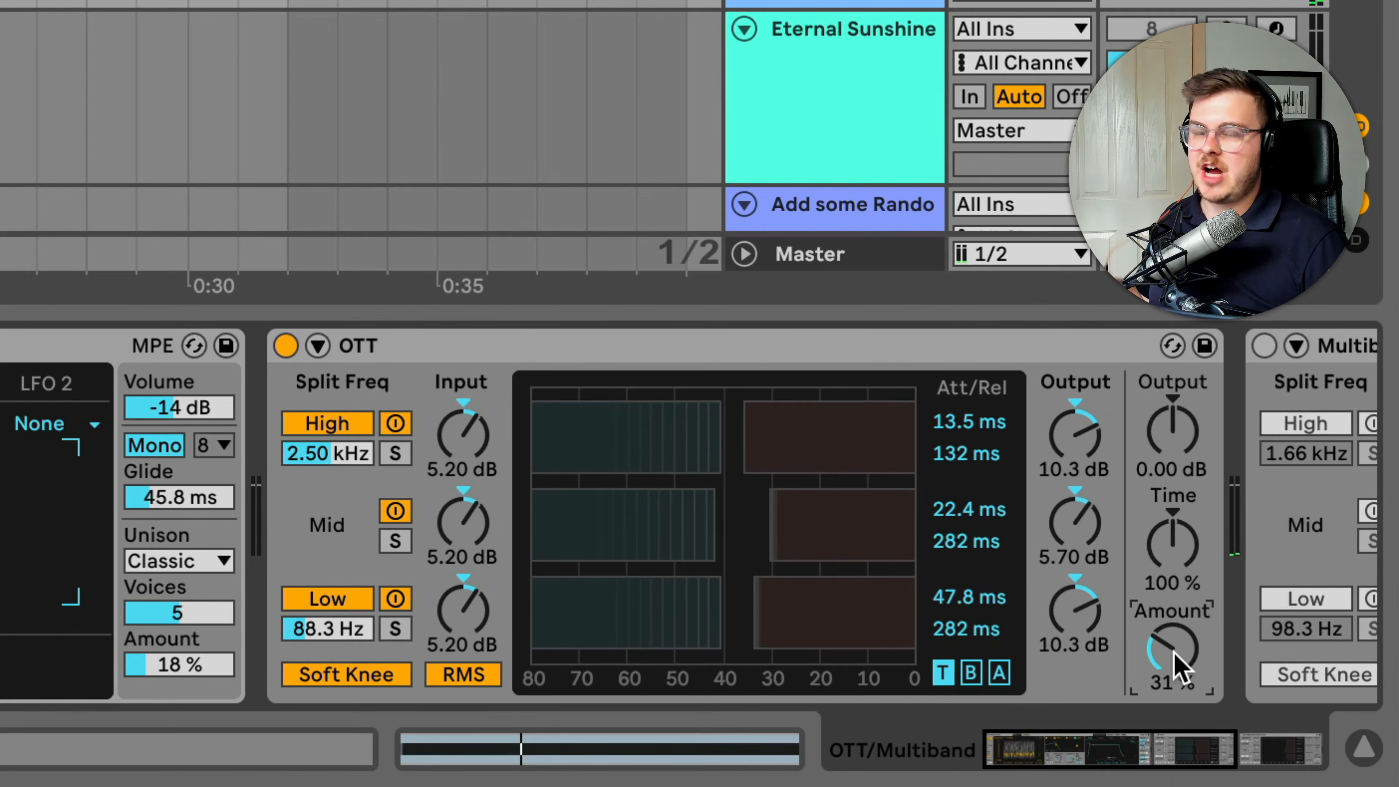
Switch off OTT's High band and play the track to hear the result
left_click(395, 424)
left_click(386, 355)
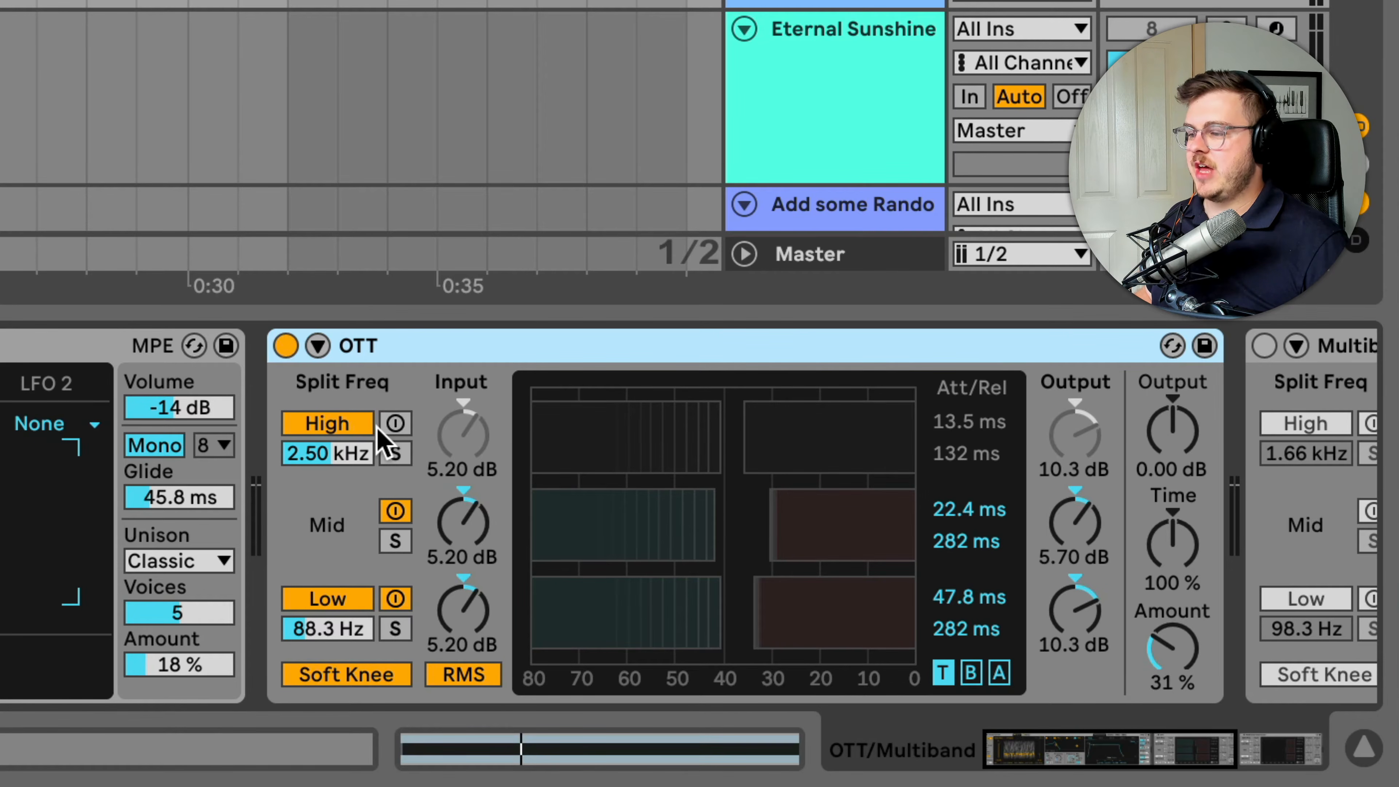
key("space")
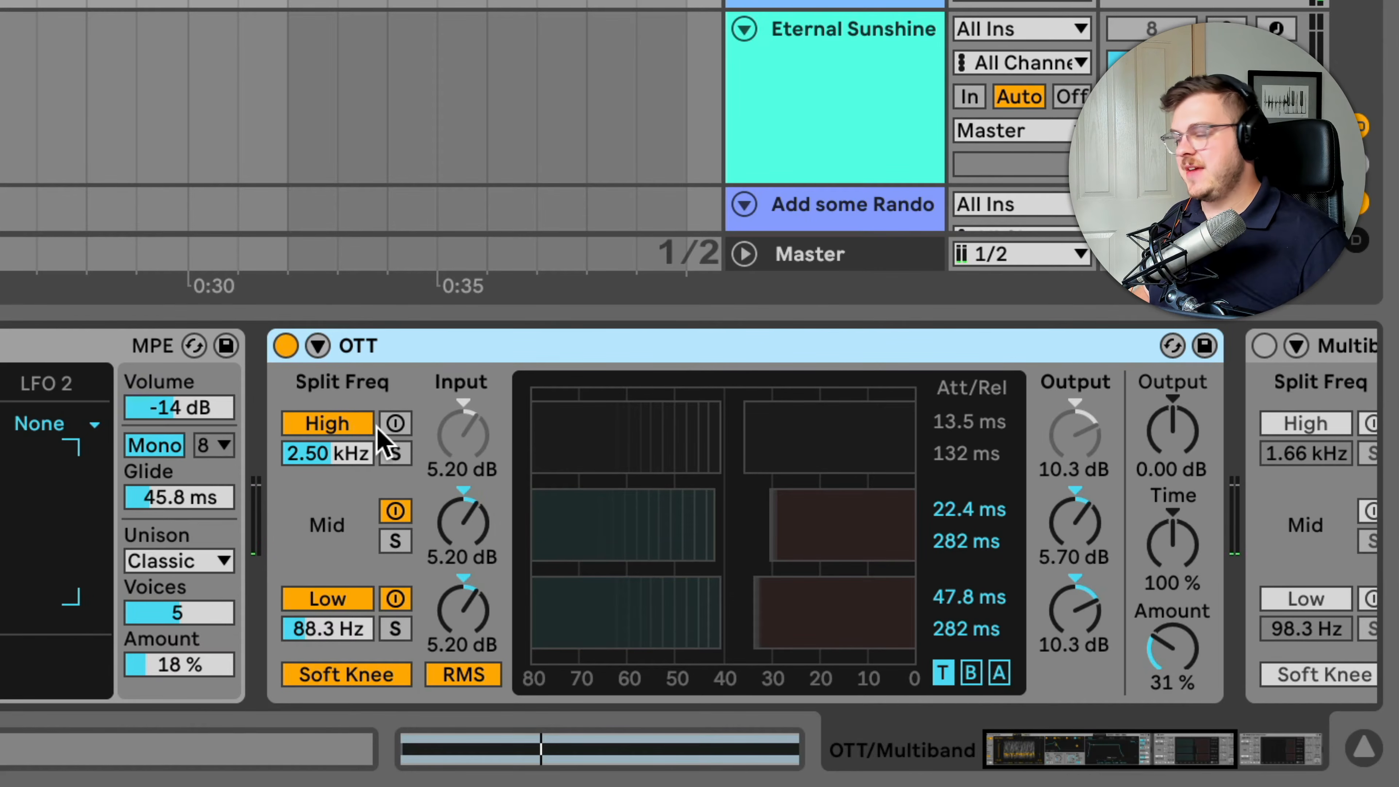
Enable the Multiband Compression device and point out the Multiband Compression and OTT presets under Multiband Dynamics
scroll(385, 443, "right", 5)
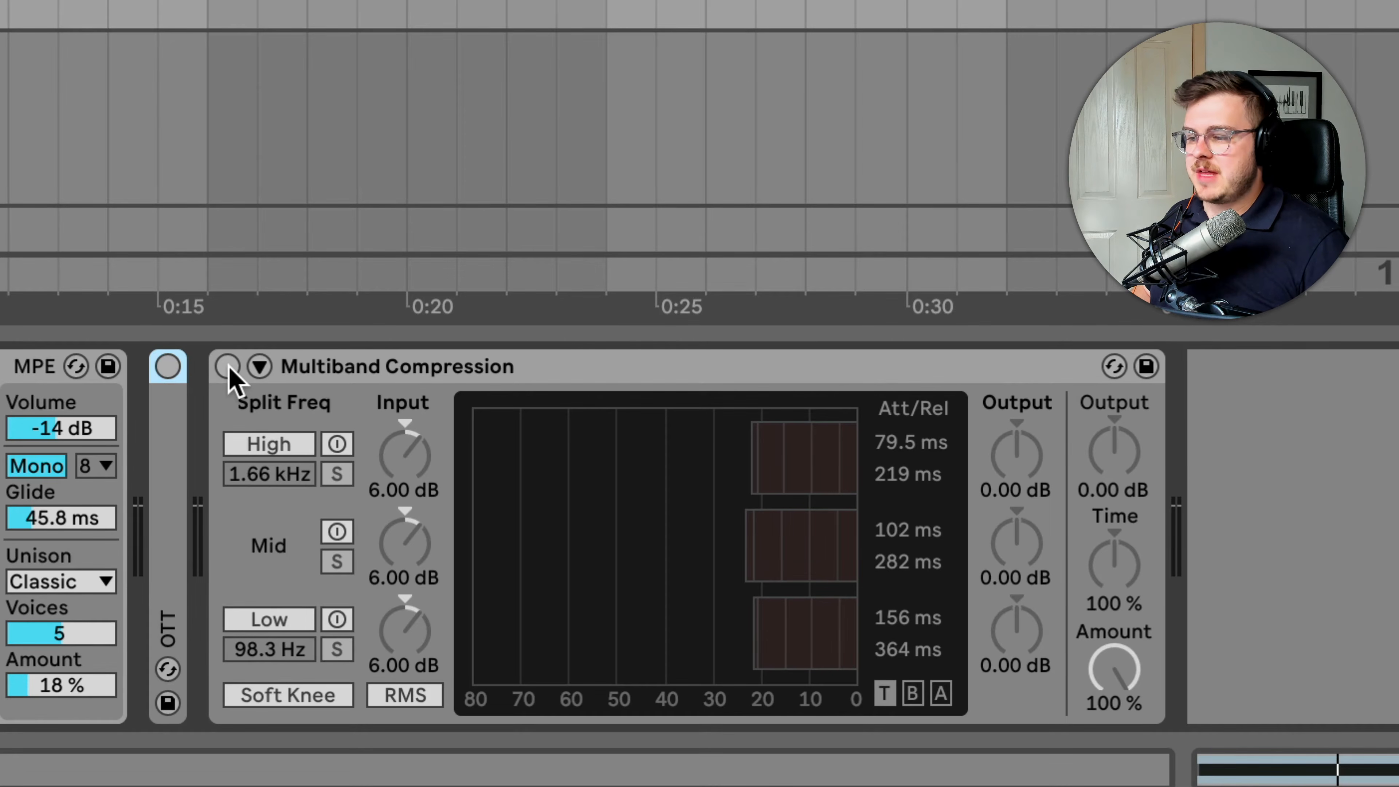
left_click(227, 365)
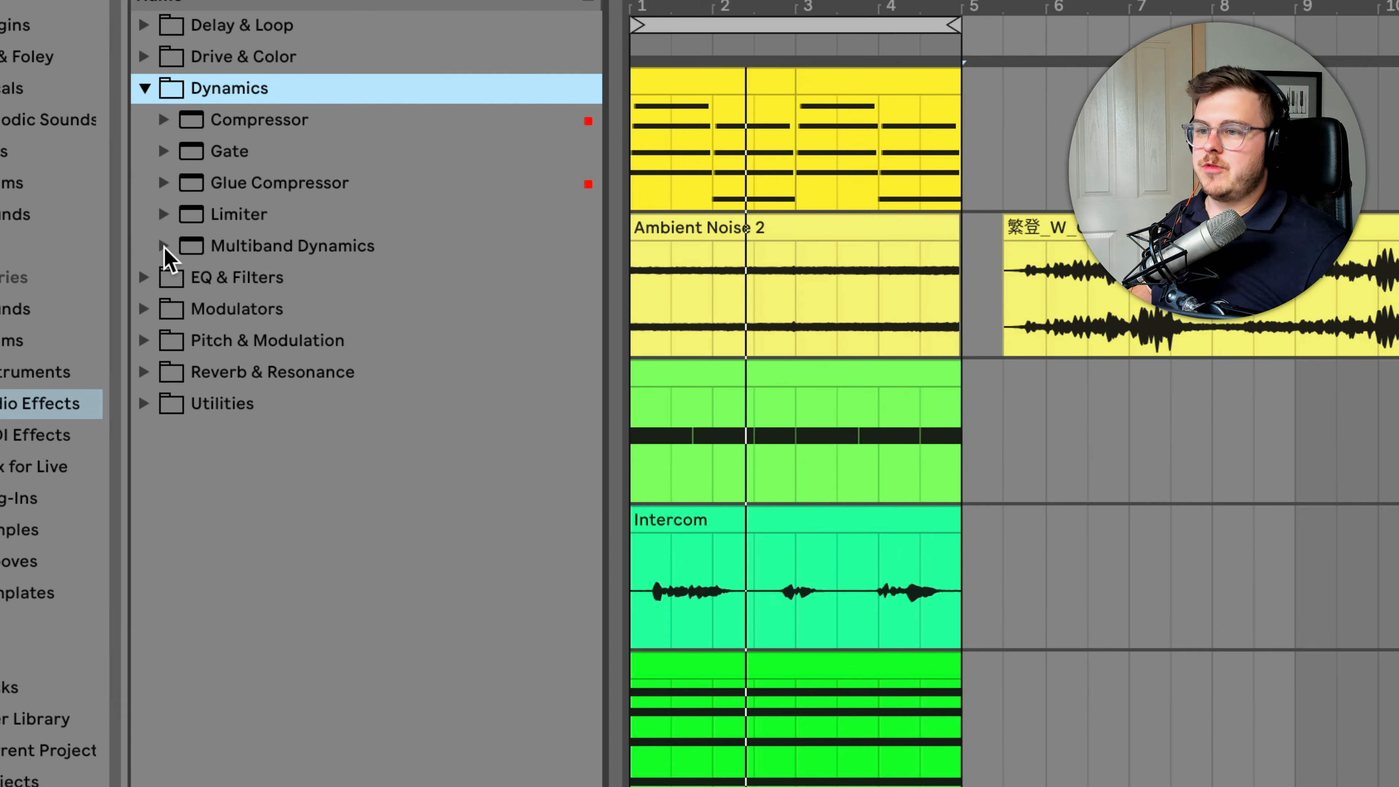
left_click(165, 246)
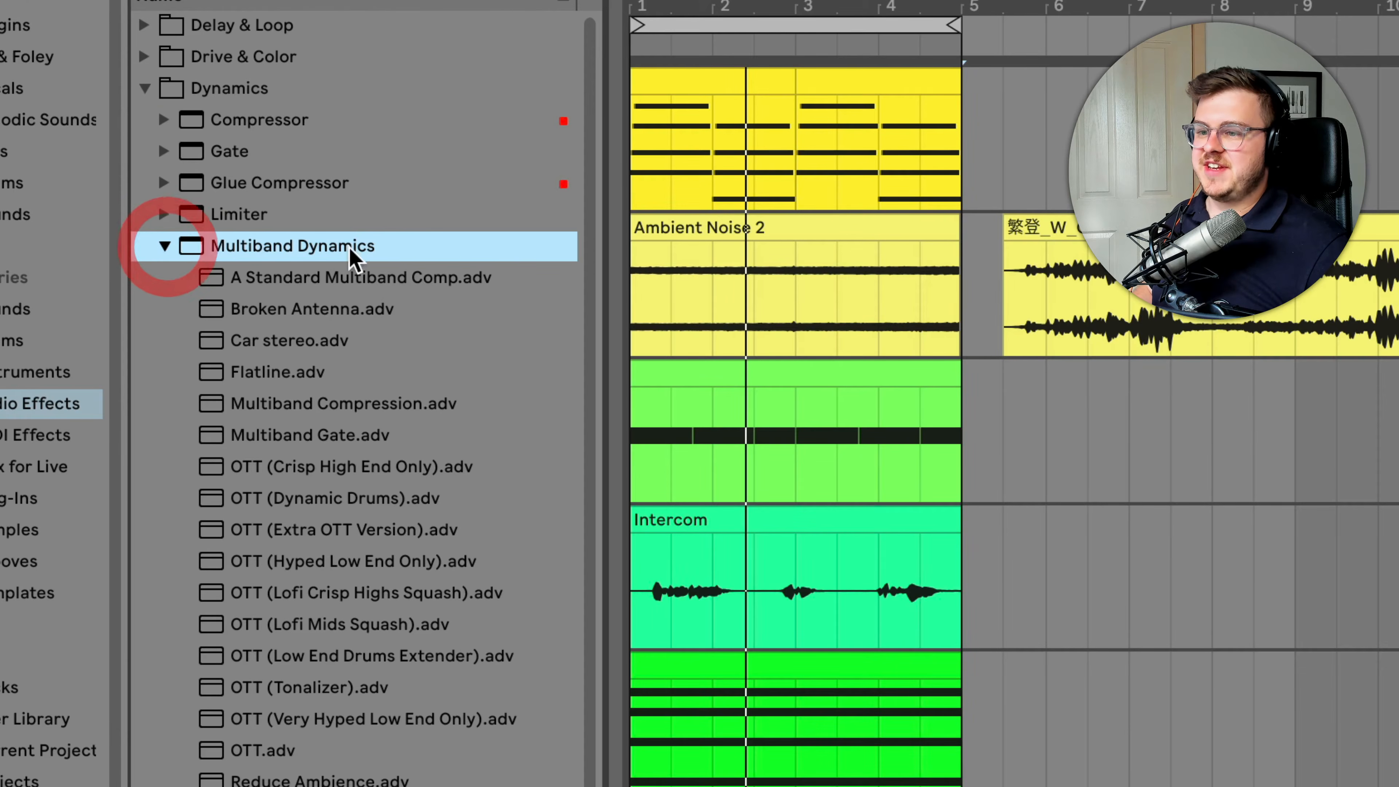
left_click(398, 403)
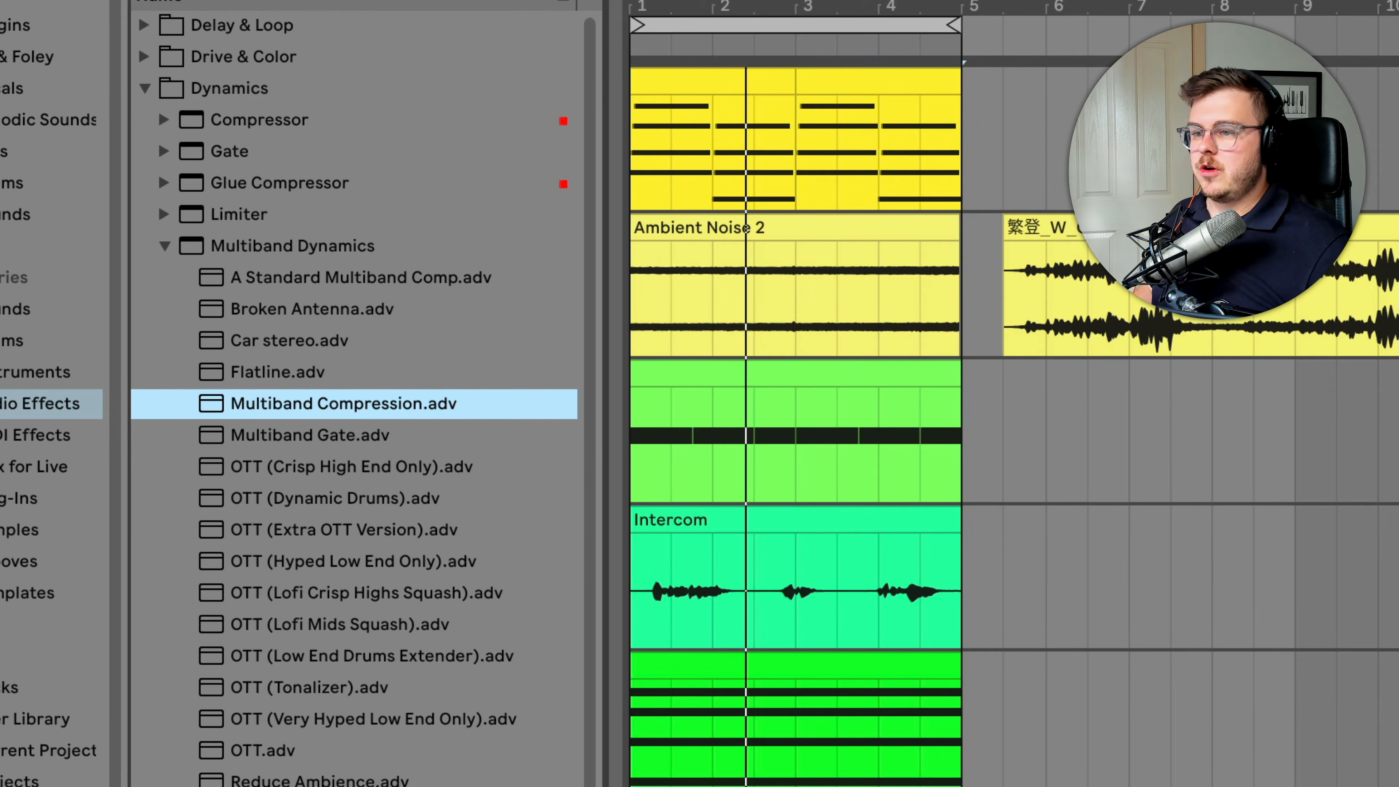
left_click(259, 750)
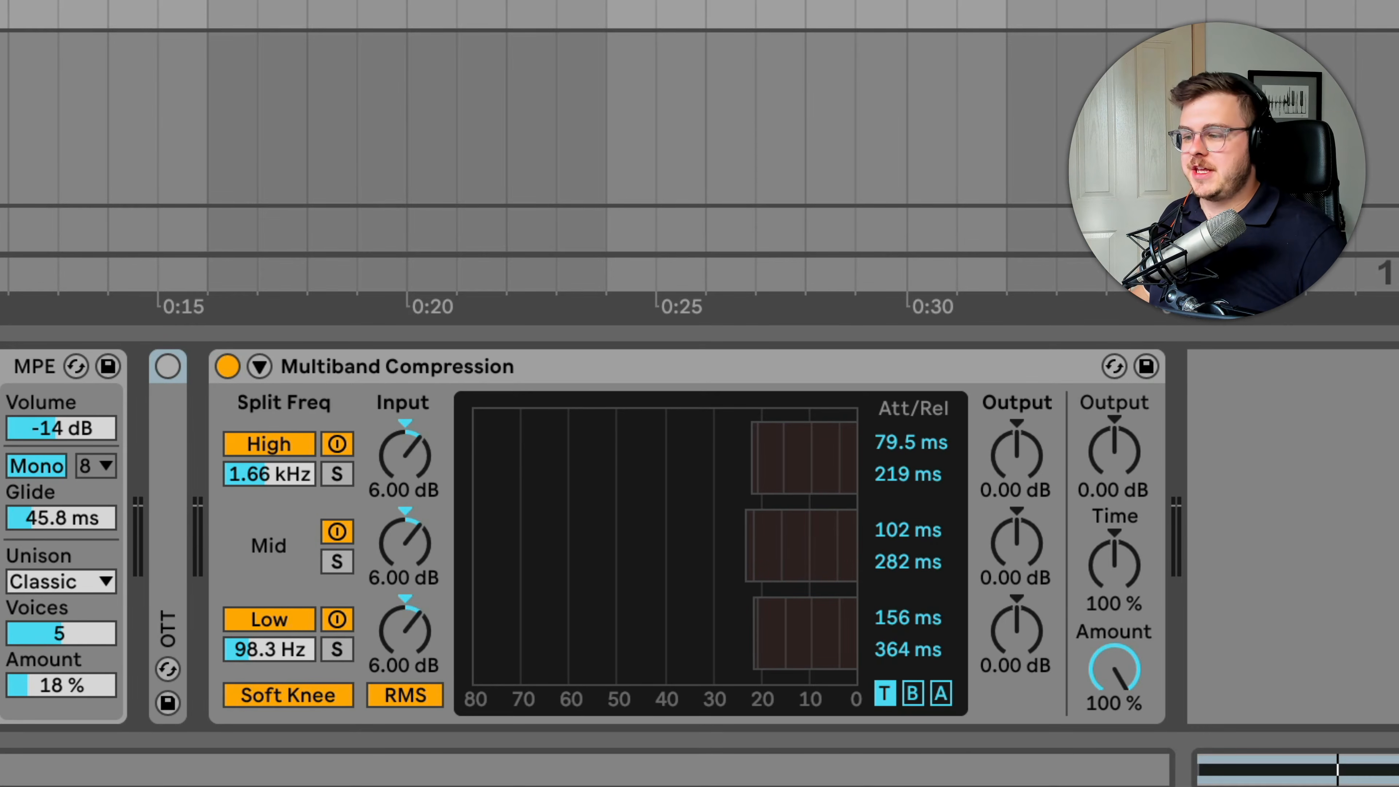
Play the track and compare the sound with Multiband Compression bypassed and active
key("space")
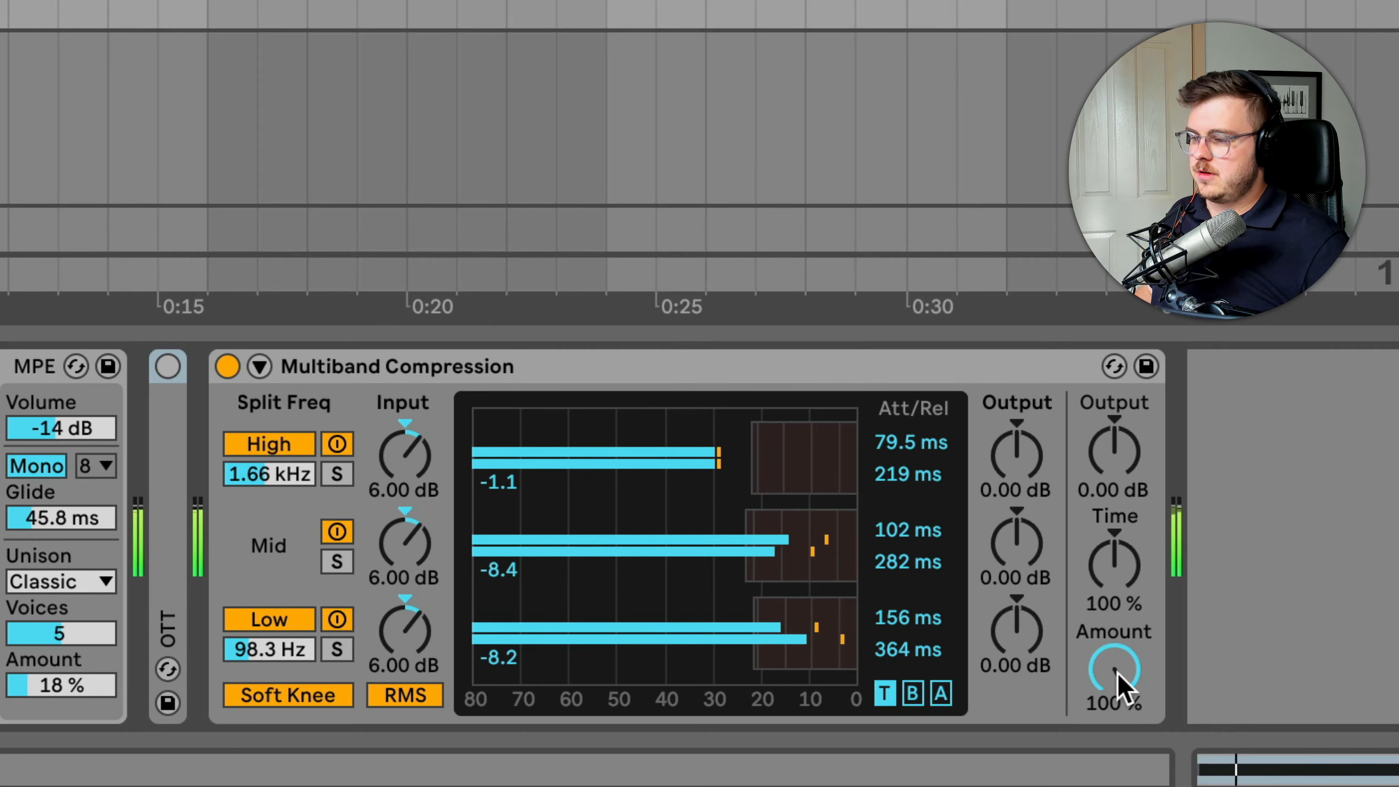
left_click(228, 366)
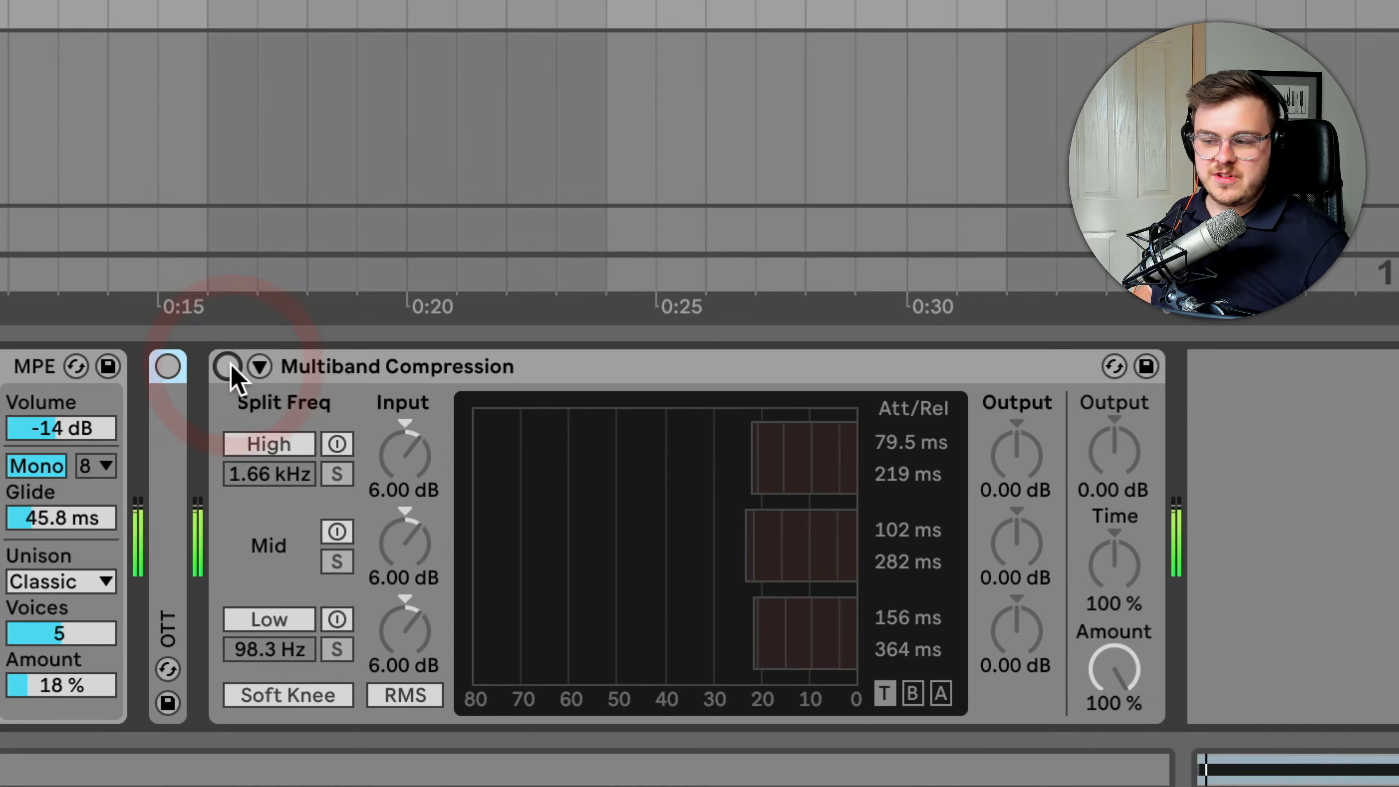
left_click(228, 366)
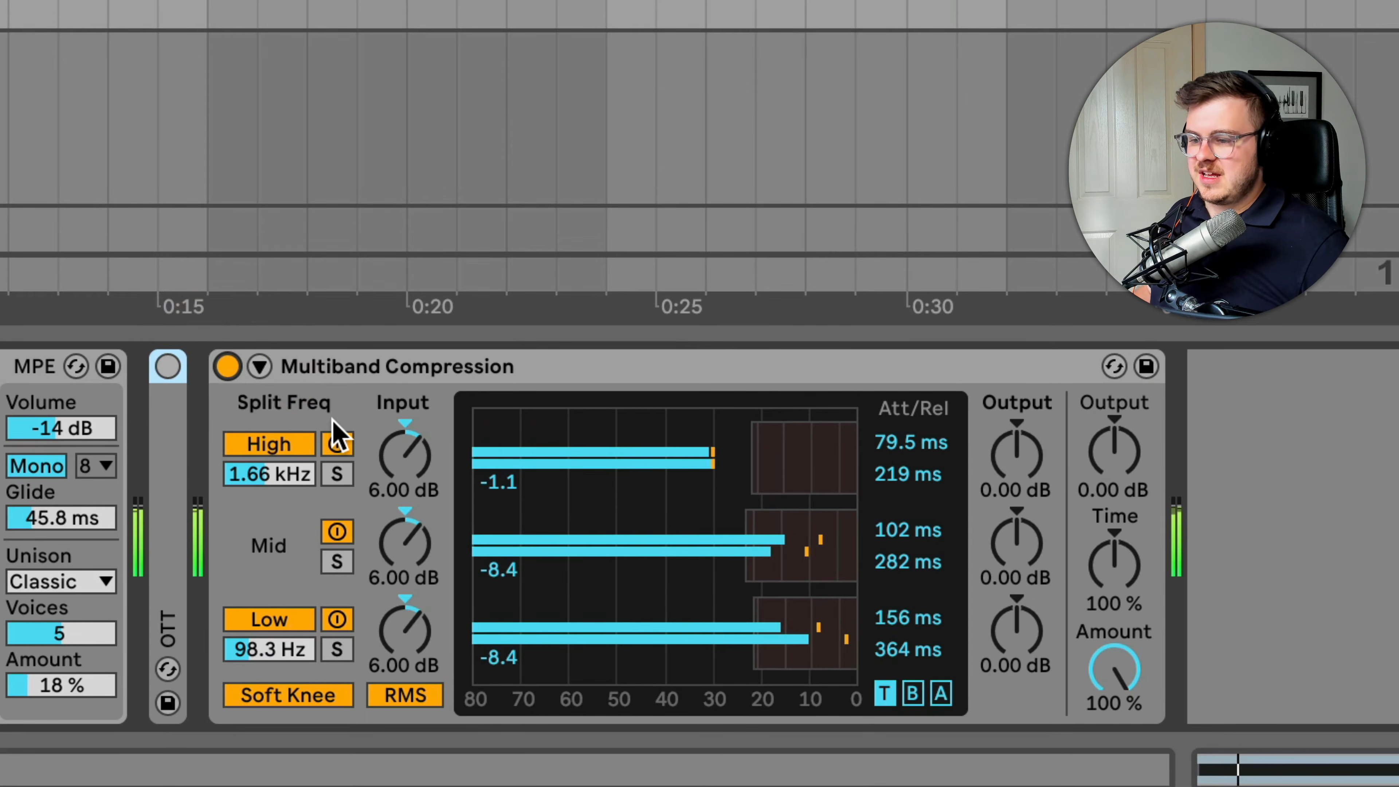
key("space")
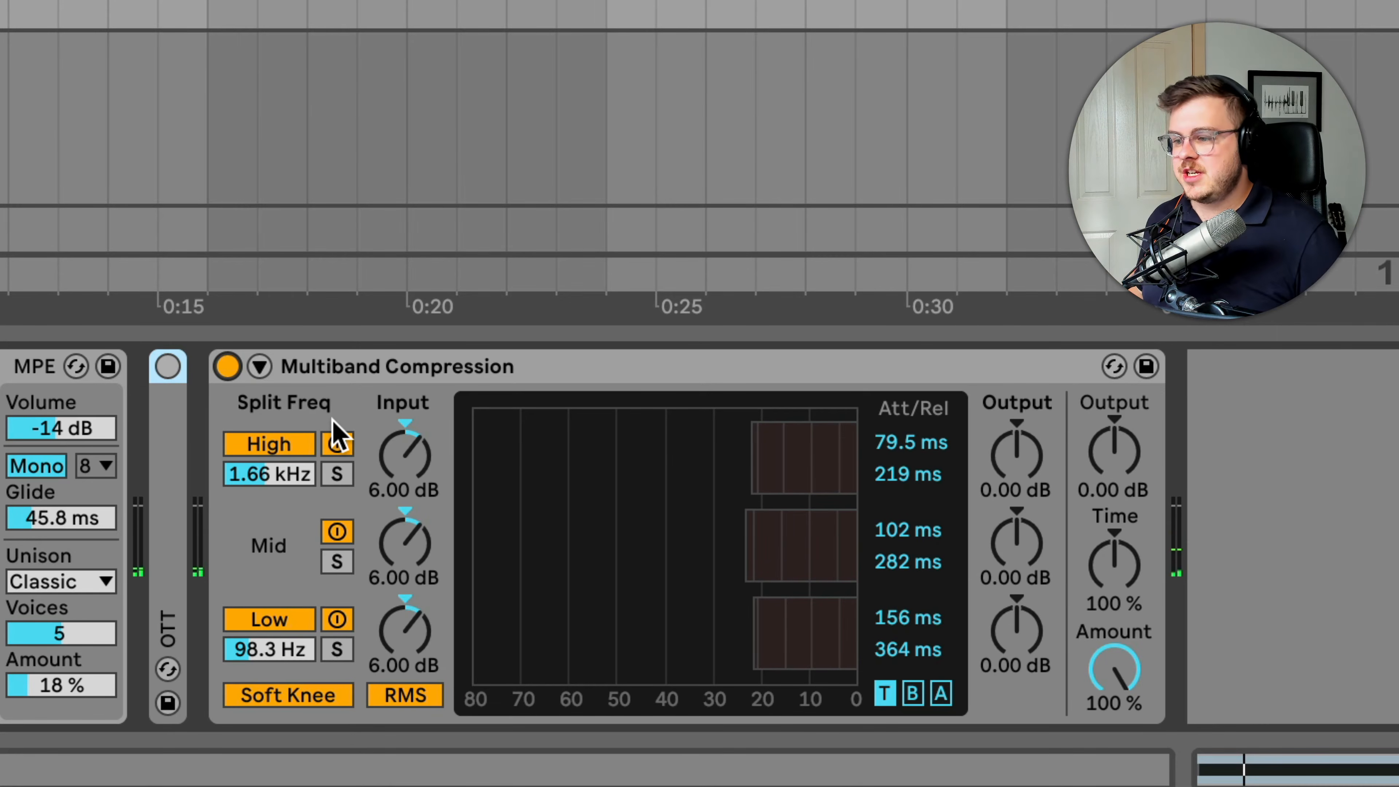
Raise the High band's Input on Multiband Compression to 12.6 dB and adjust the band's Output during playback
left_click_drag(384, 459, 384, 450)
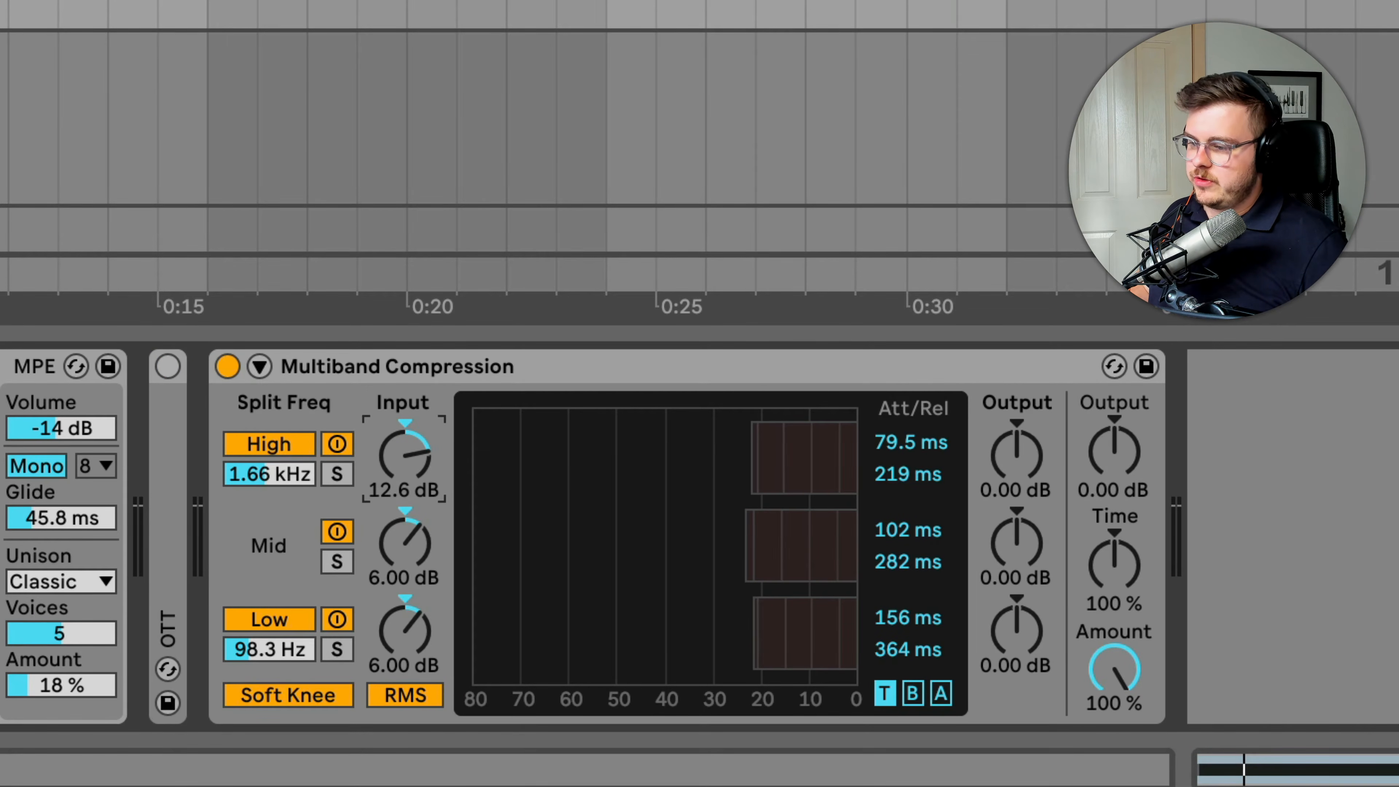
key("space")
left_click_drag(1016, 455, 1025, 469)
left_click(224, 367)
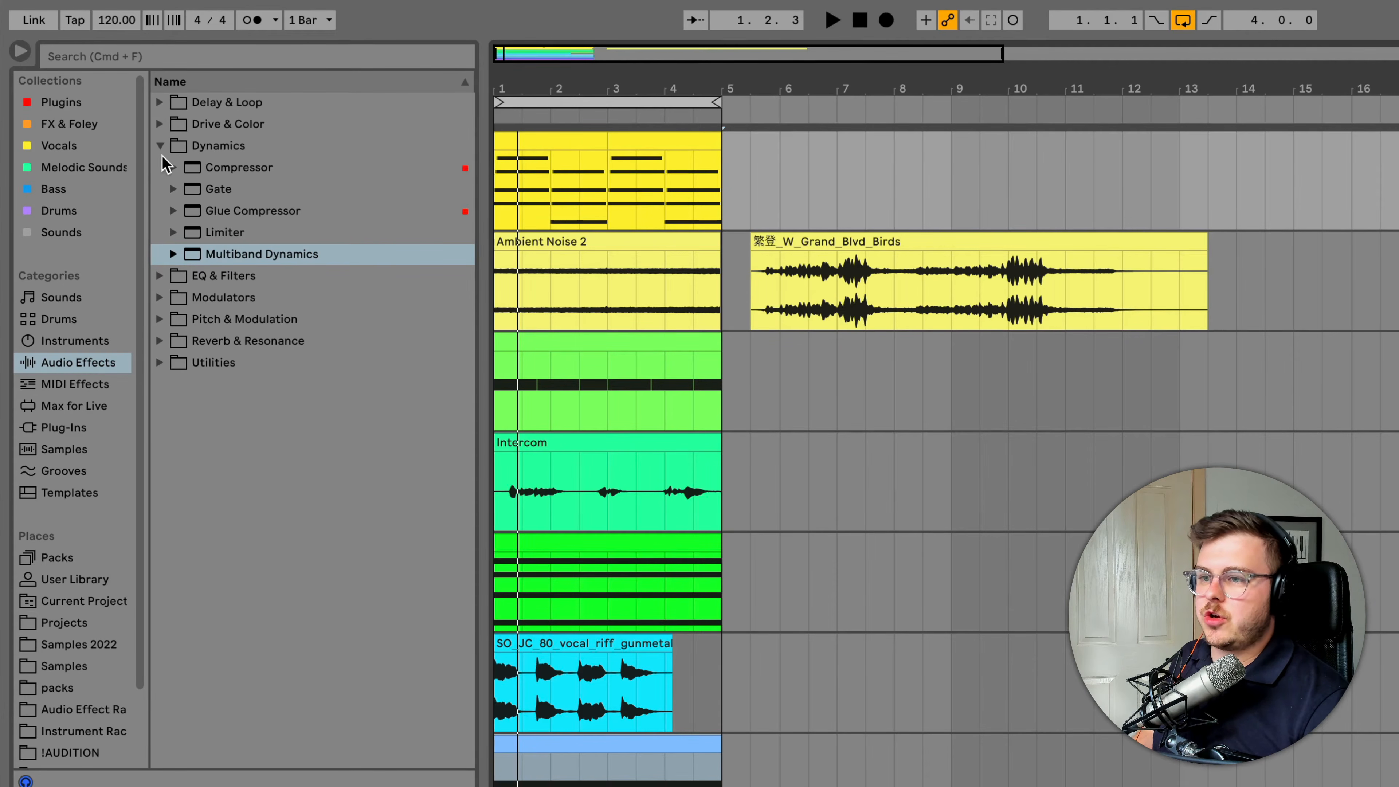
Search the audio effects for "harmo" and load the Harmonic Sweeper preset from Grain Delay
left_click(160, 146)
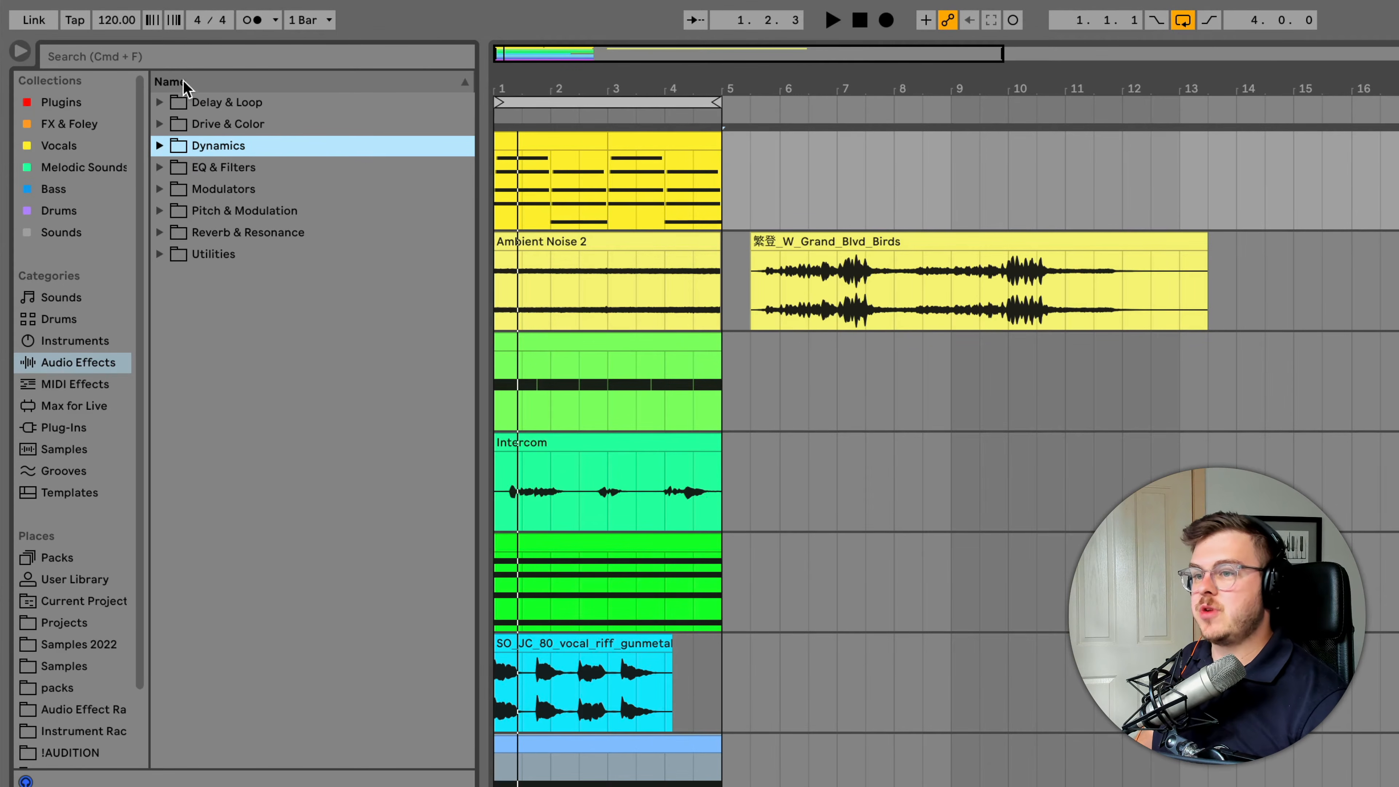
left_click(182, 57)
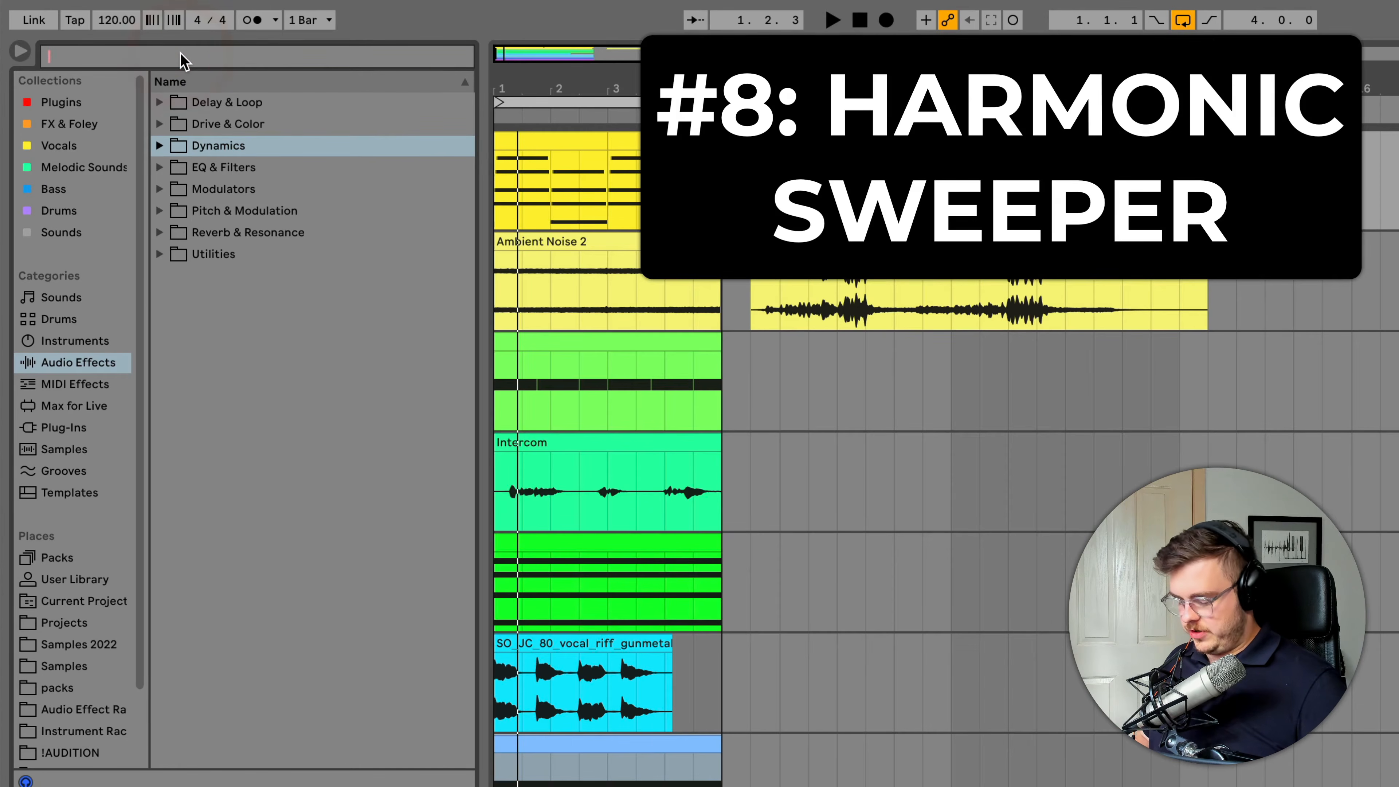
type("harmo")
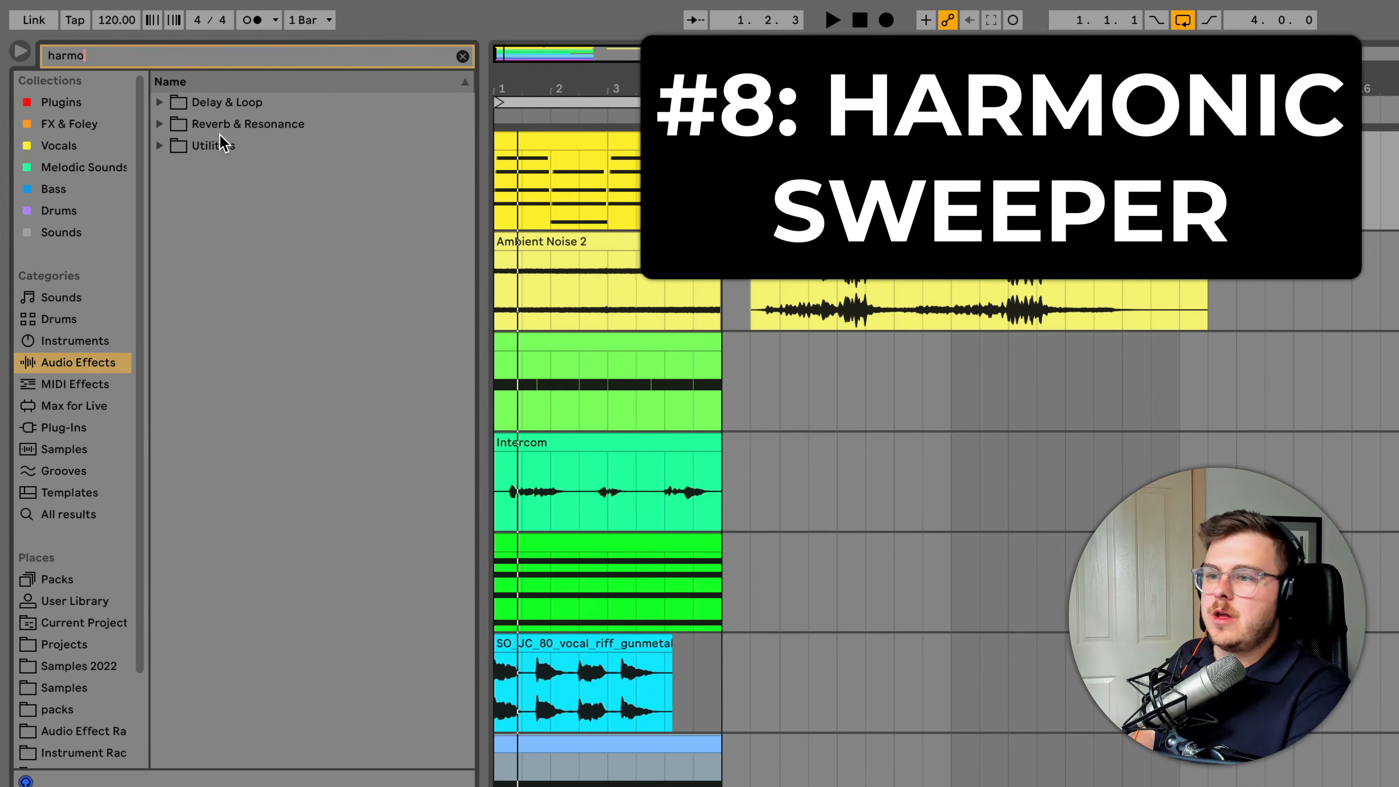
double_click(217, 103)
double_click(232, 145)
left_click(256, 168)
left_click_drag(327, 223, 606, 782)
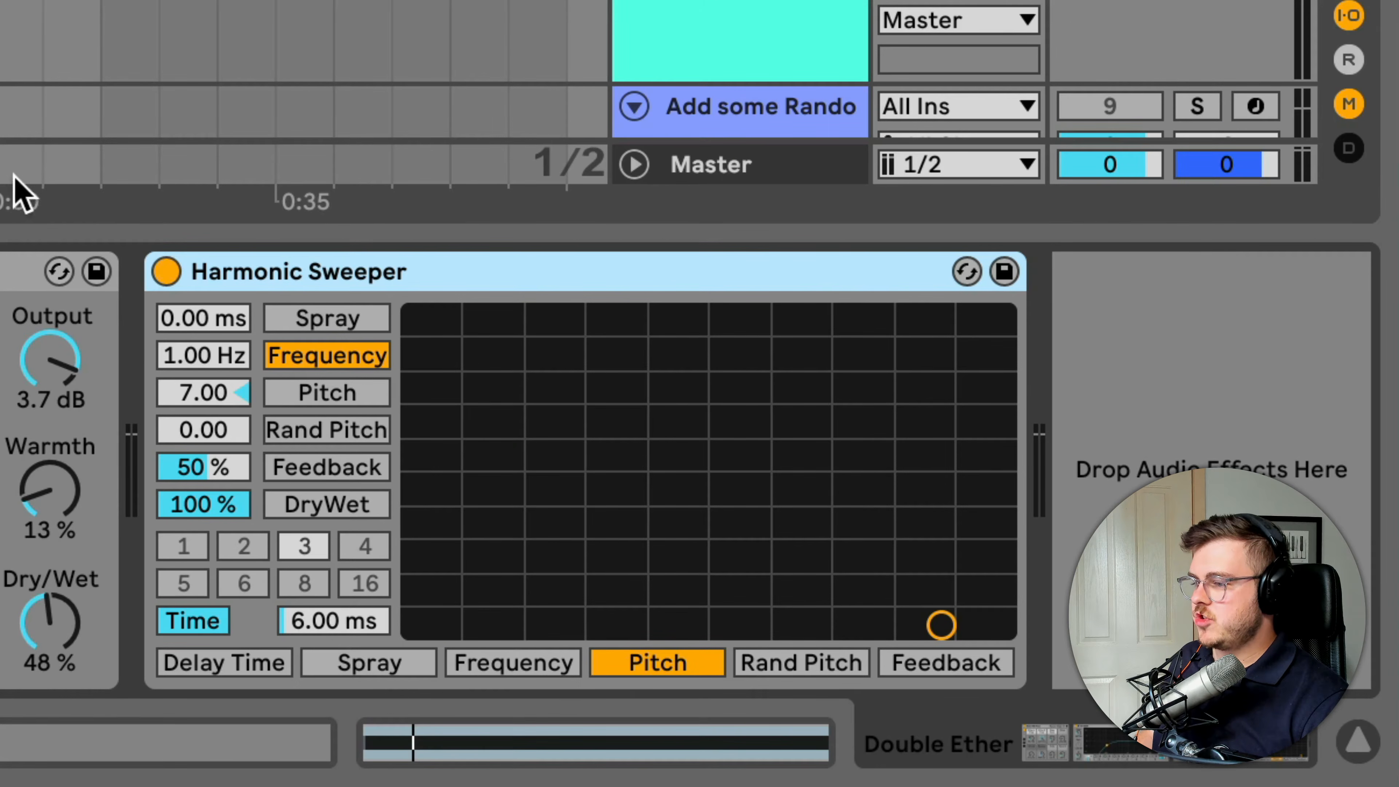
Compare Harmonic Sweeper bypassed and active, and set its DryWet to 41 % while experimenting with Frequency
left_click(166, 272)
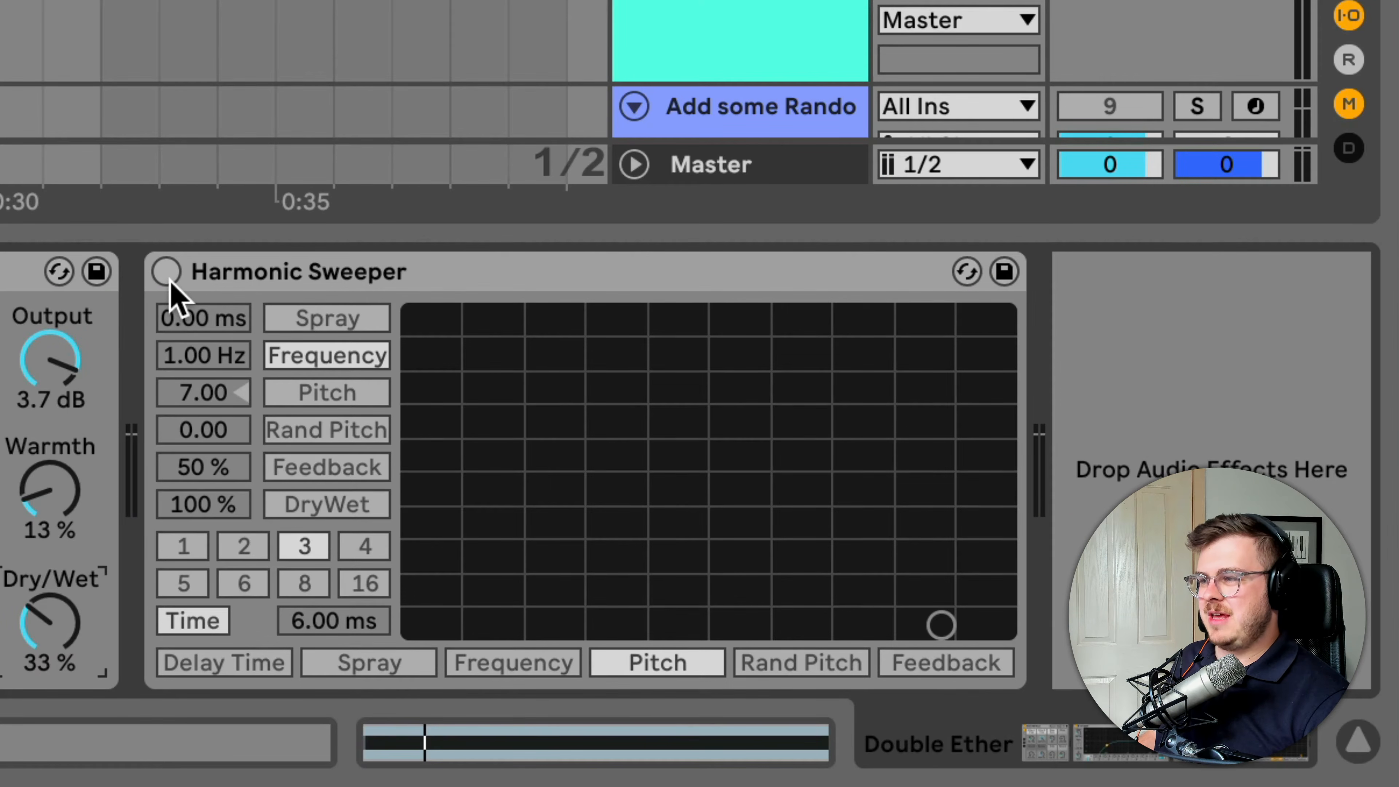
left_click(166, 276)
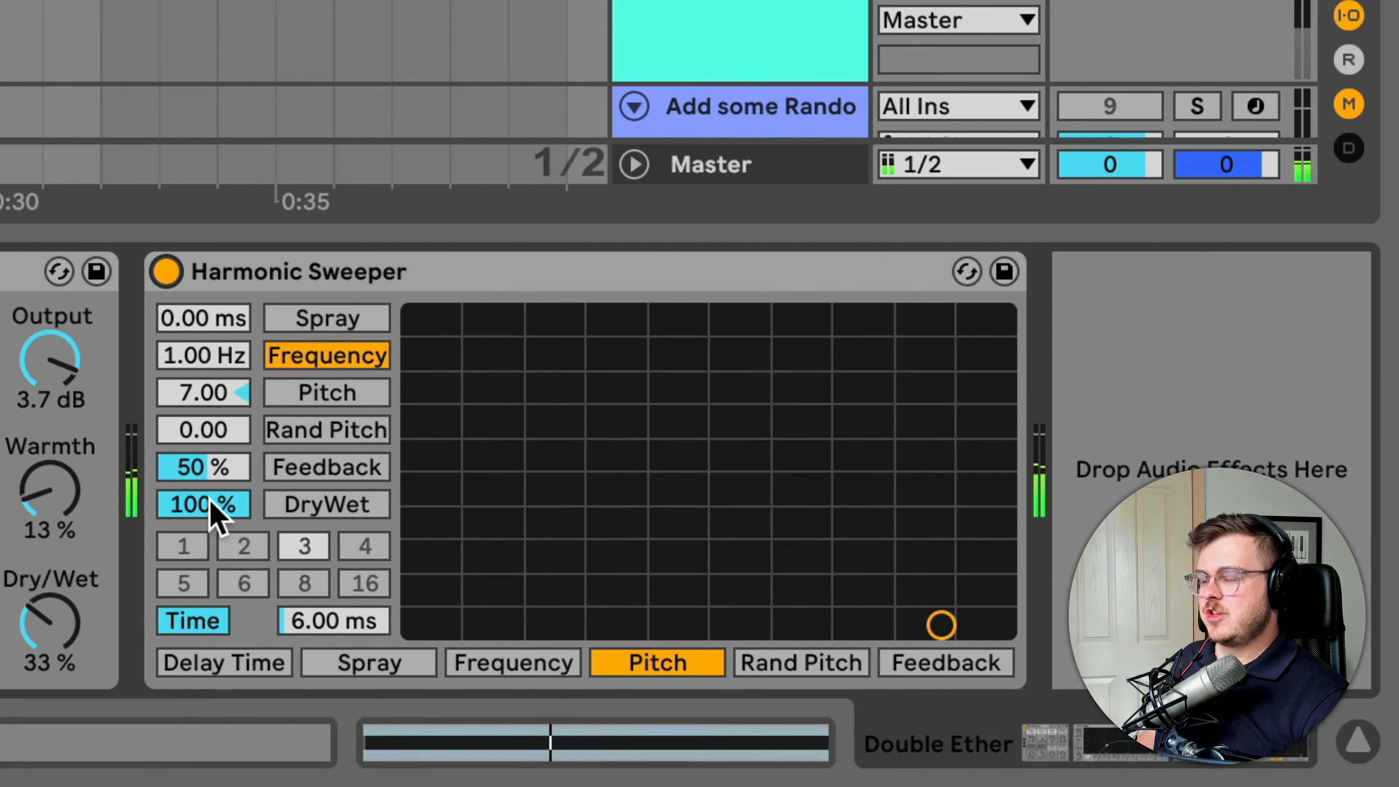
left_click_drag(212, 504, 212, 532)
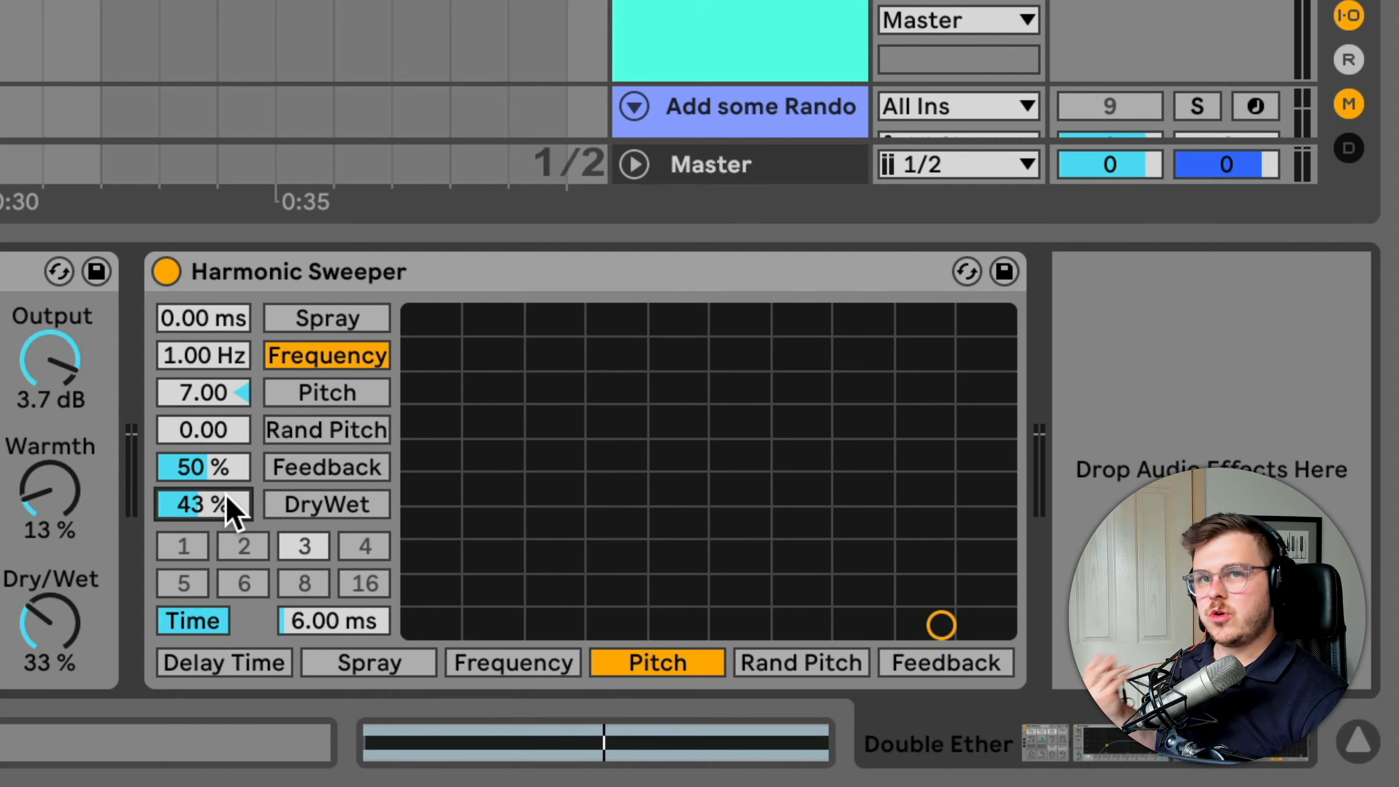
left_click_drag(225, 506, 225, 511)
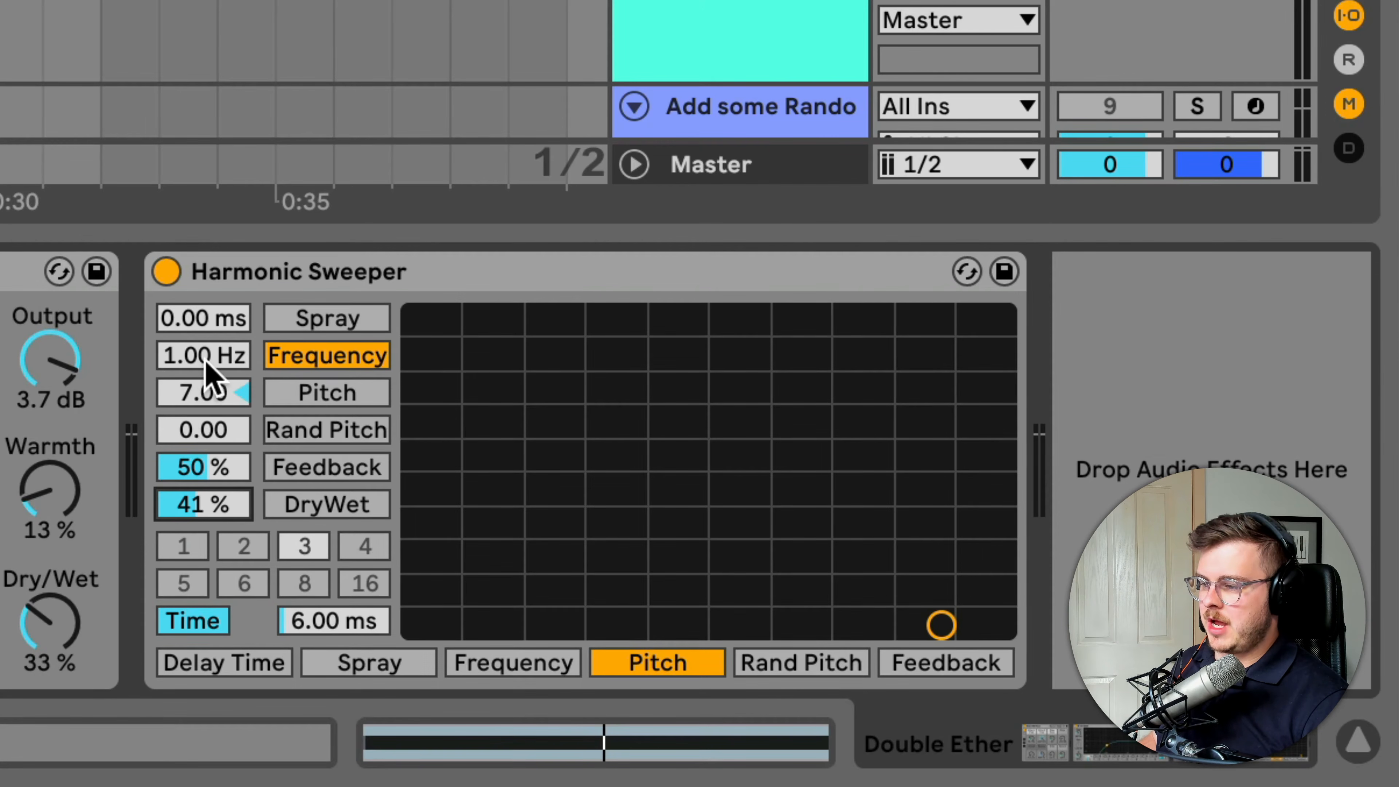
left_click_drag(195, 358, 204, 344)
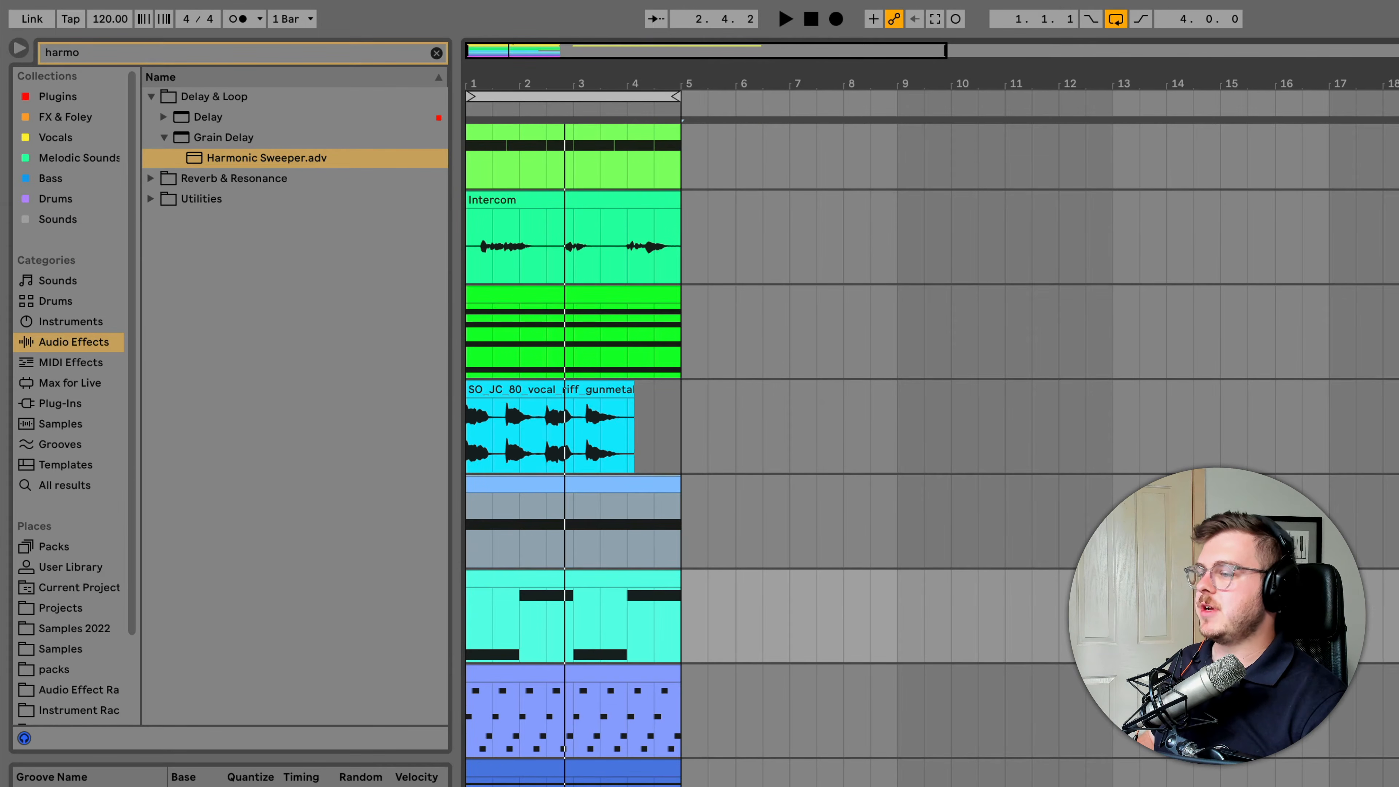
Show the complete list of MIDI effects without the search filter, and audition the Eternal Sunshine track's clip
left_click(70, 361)
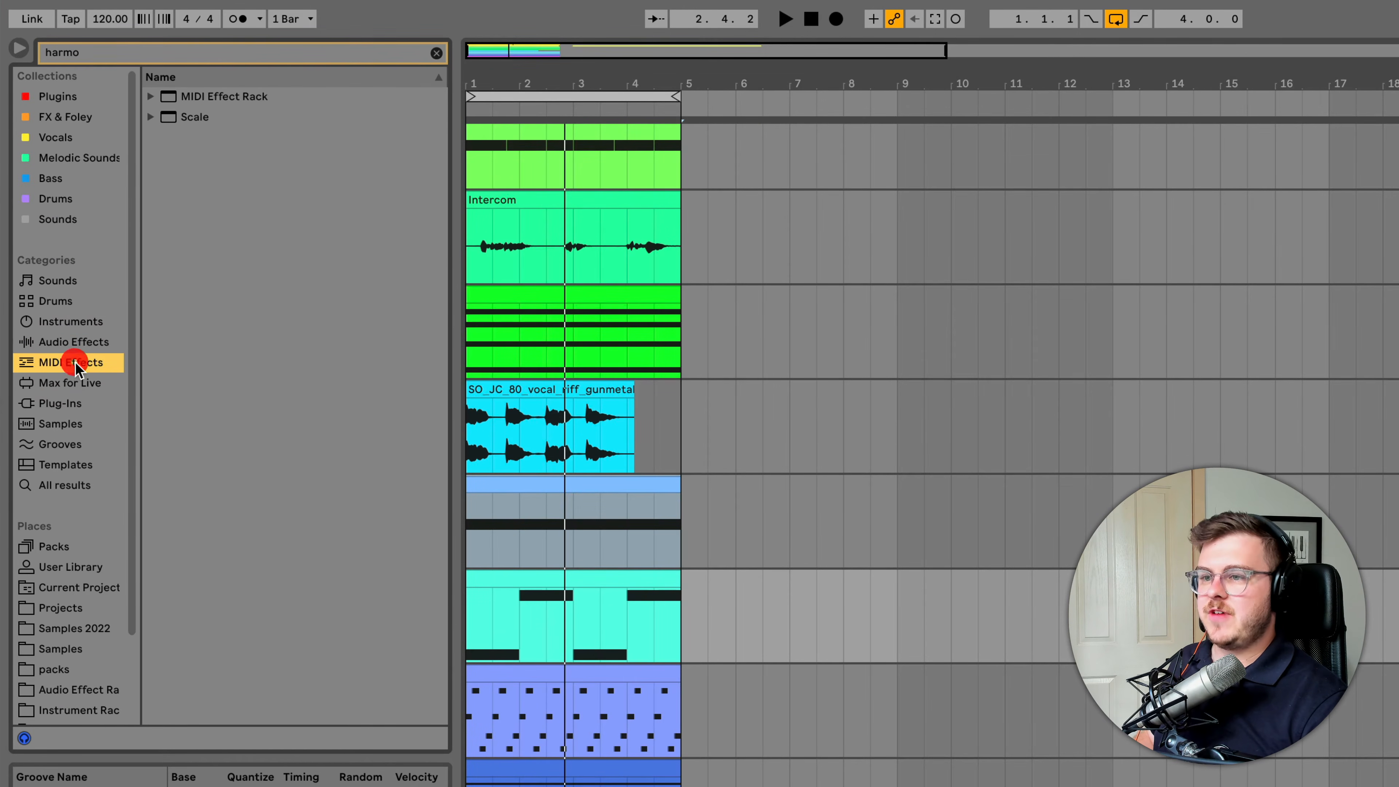
left_click(436, 54)
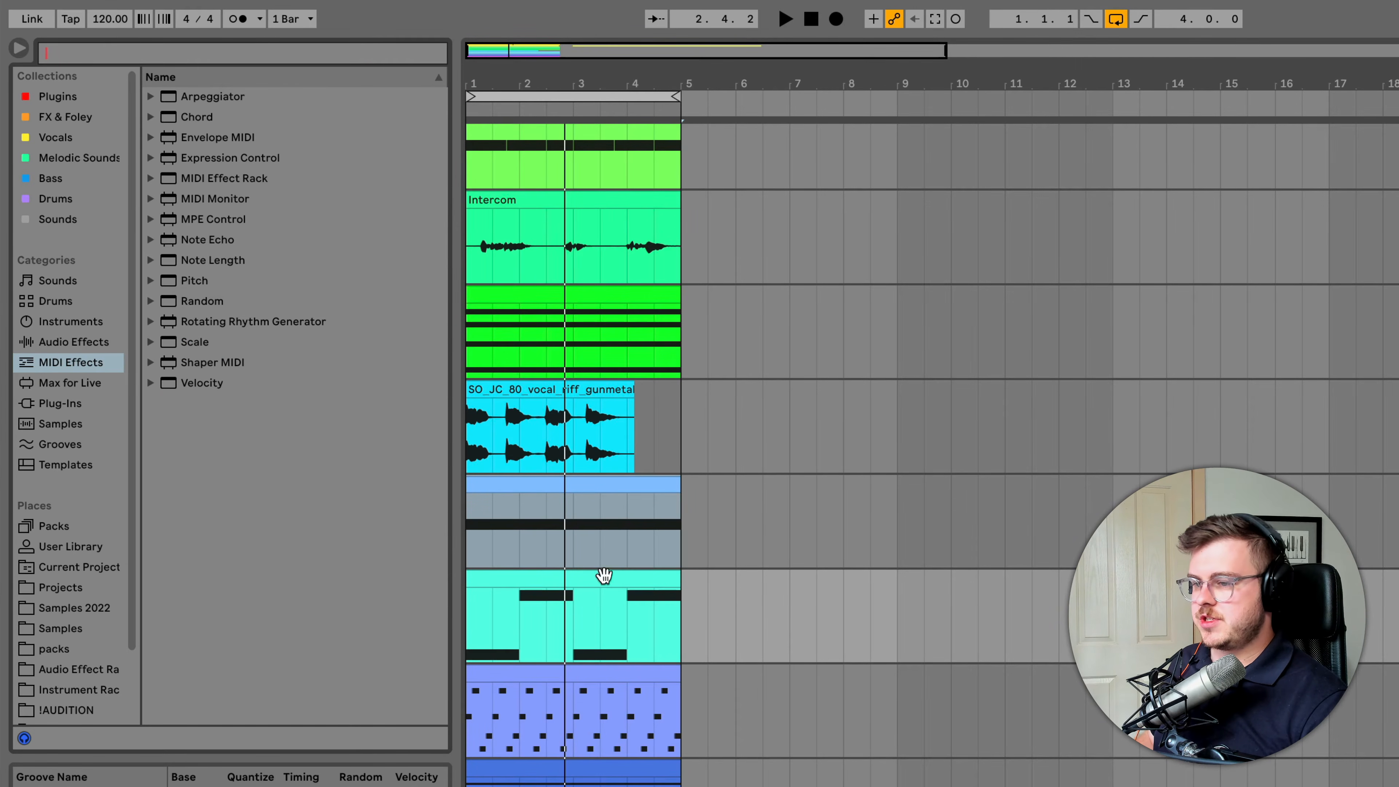
left_click(566, 575)
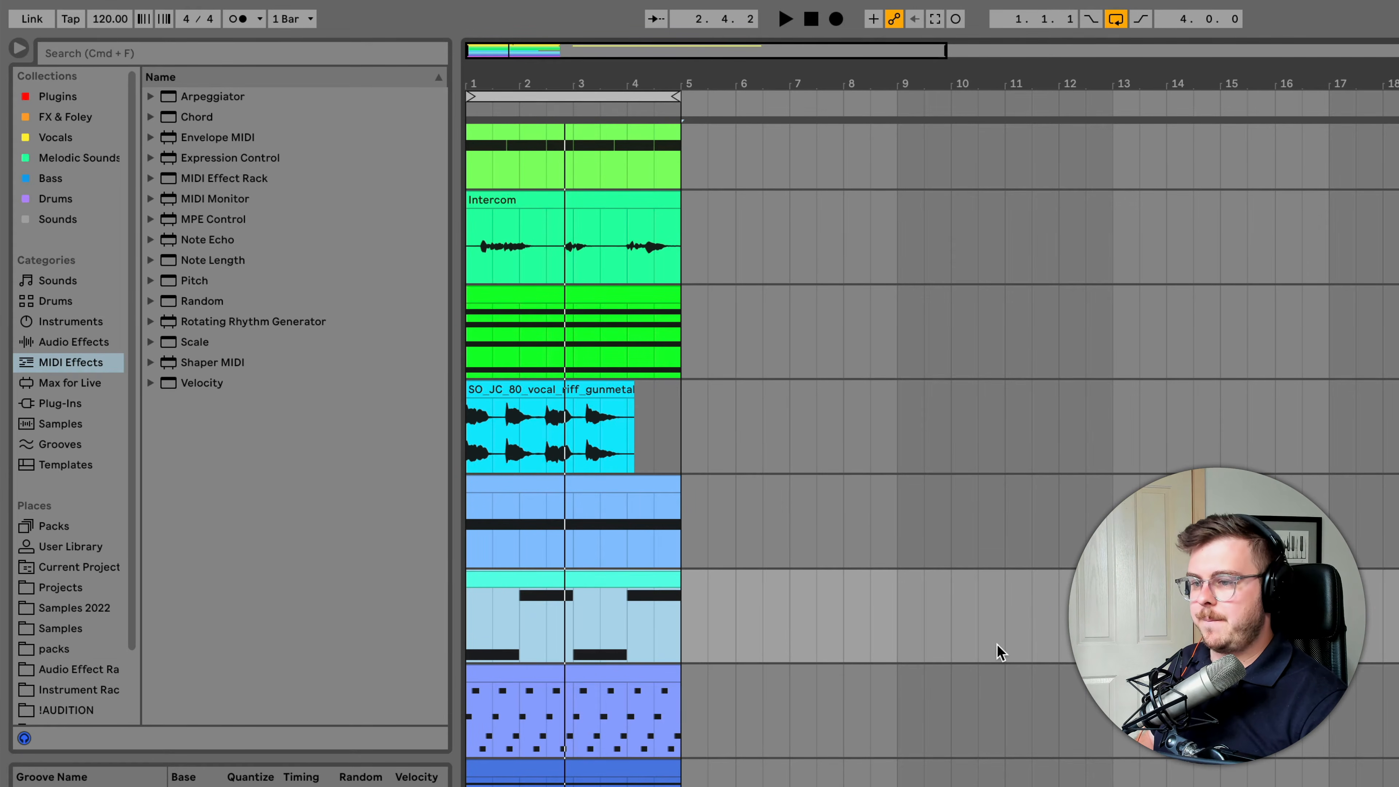
key("space")
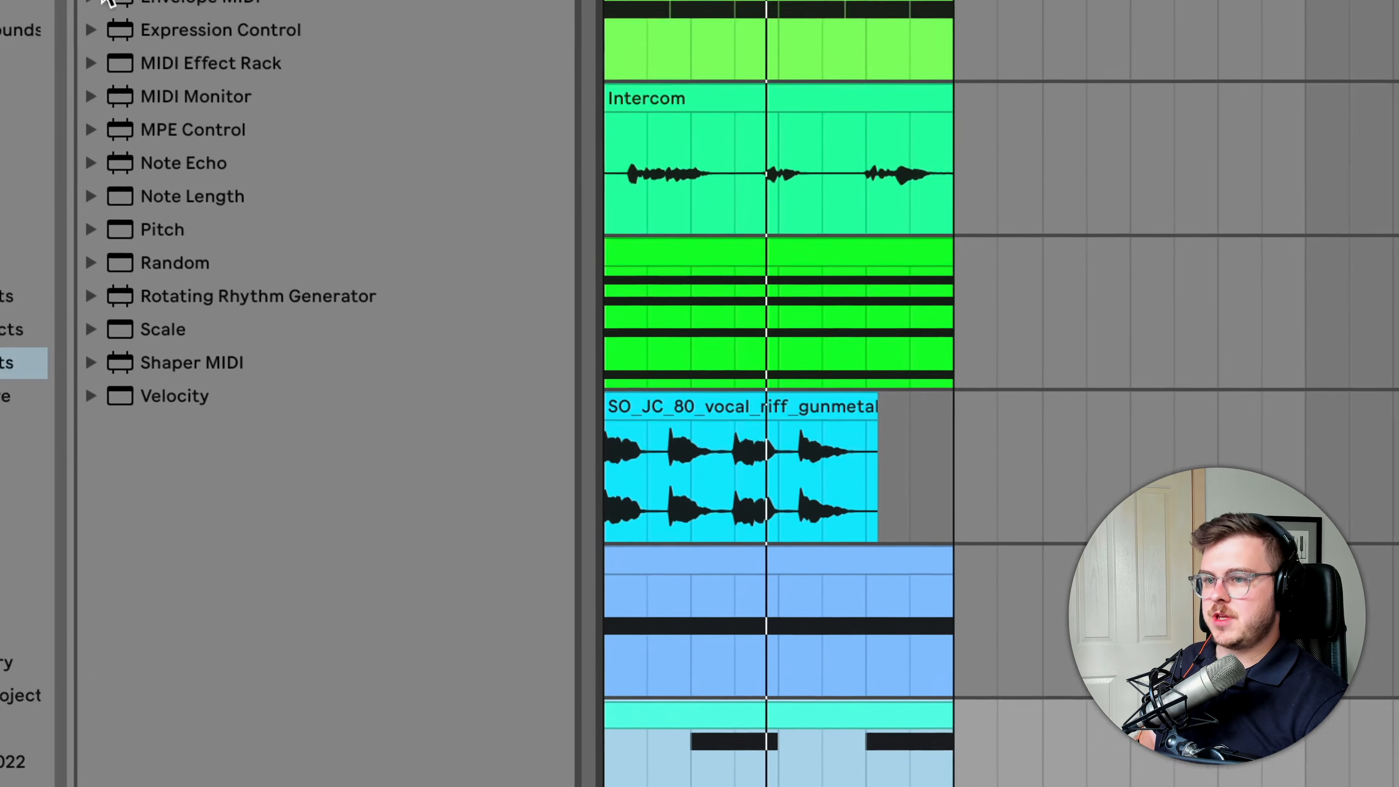
left_click(211, 191)
left_click(342, 290)
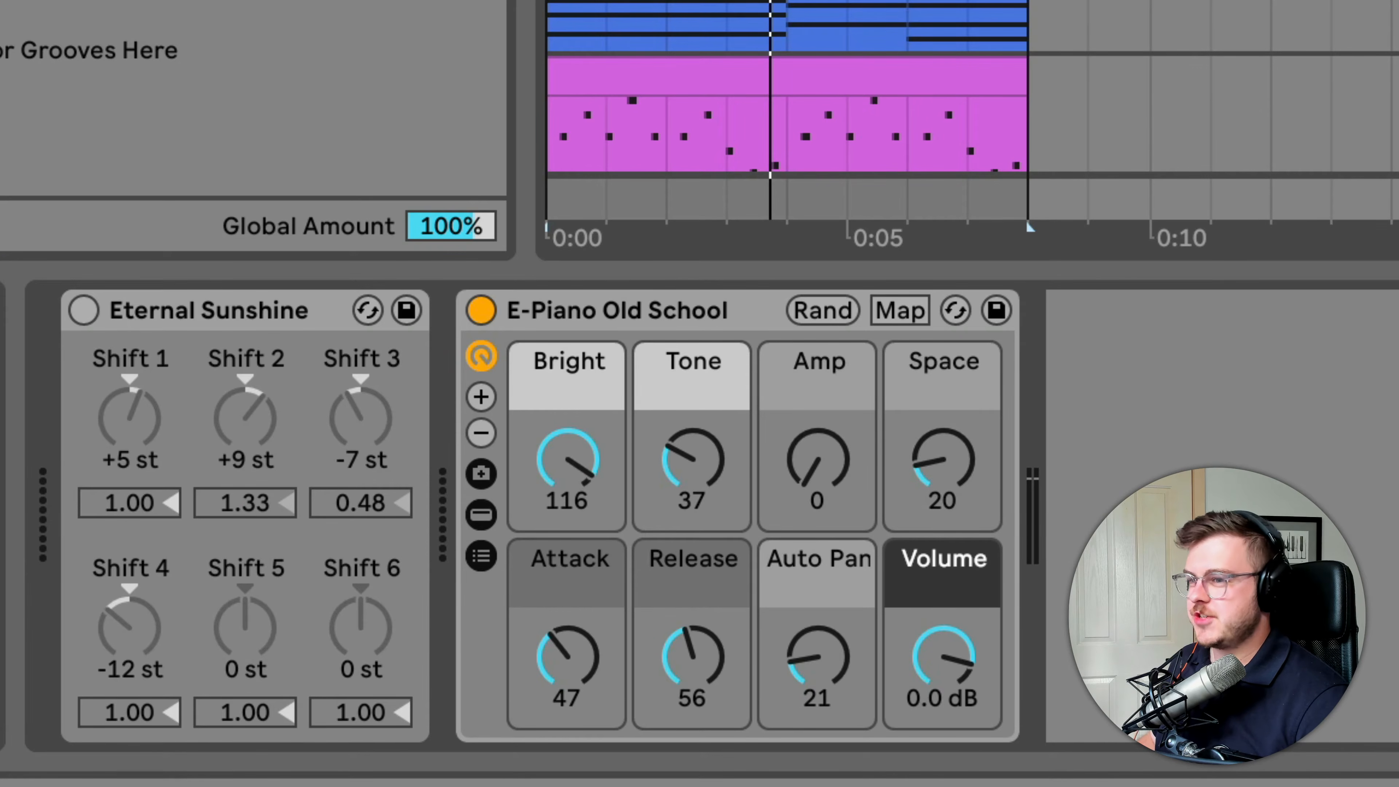
Switch on the Eternal Sunshine chord device and play the E-Piano part through it
left_click(83, 311)
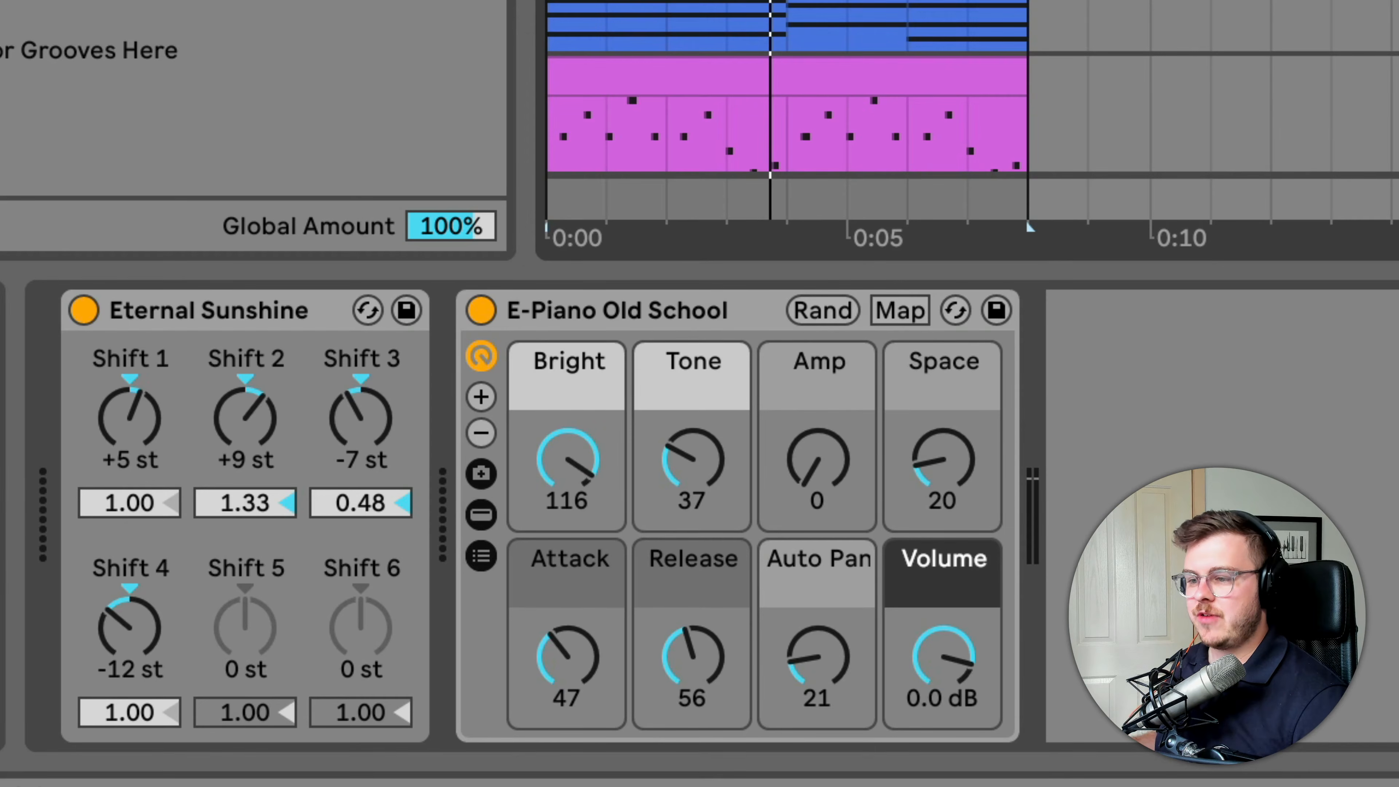
key("space")
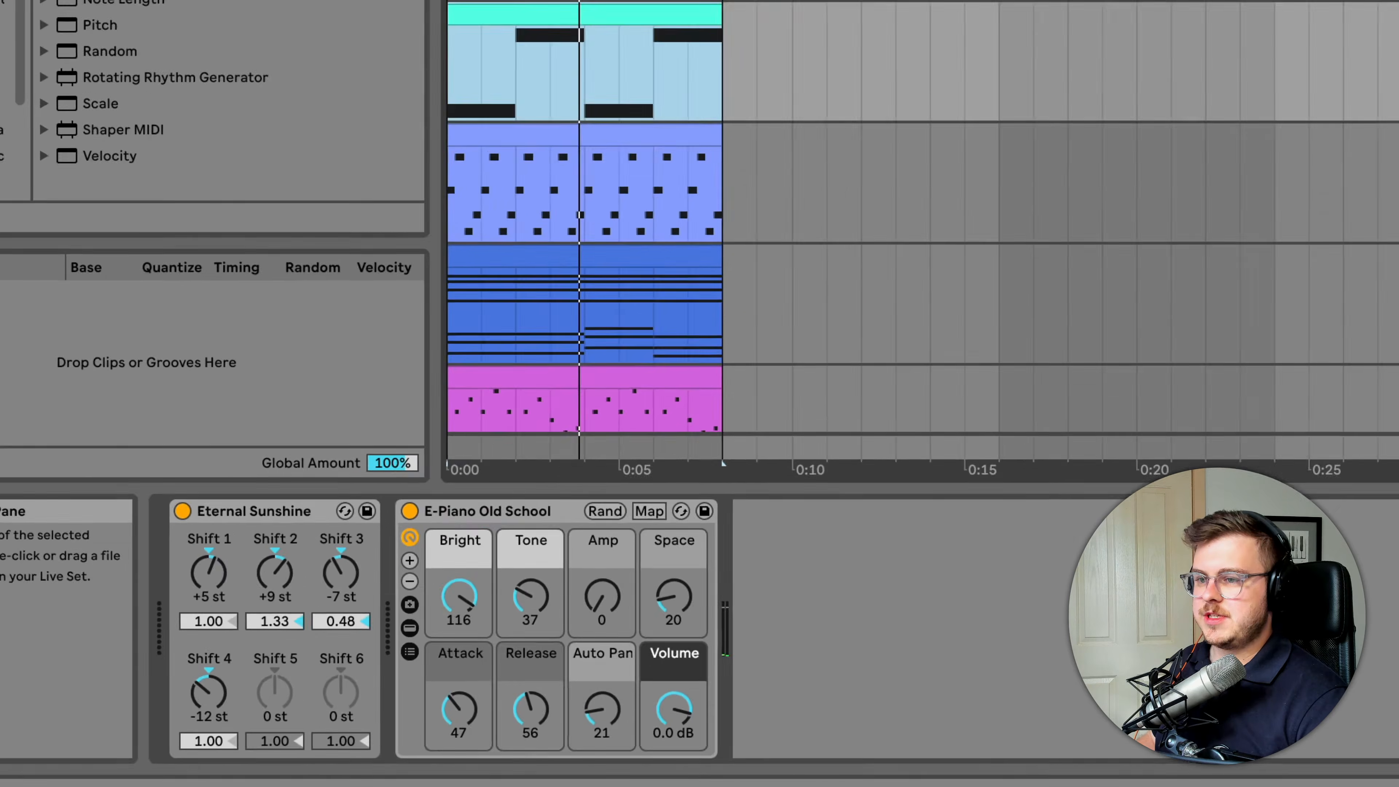
Try the Major 7 Chord preset in place of Eternal Sunshine and undo the replacement
left_click_drag(216, 54, 293, 602)
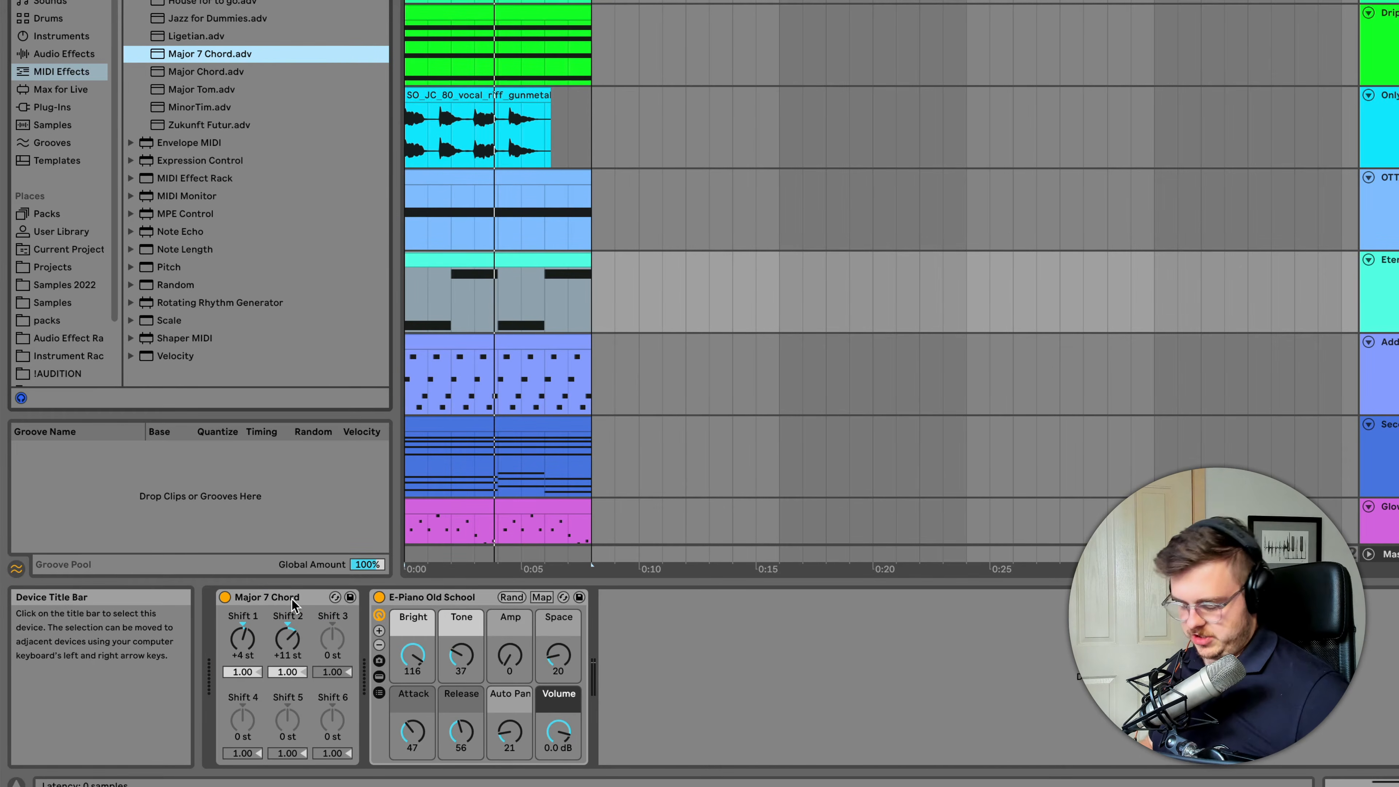
key("super+z")
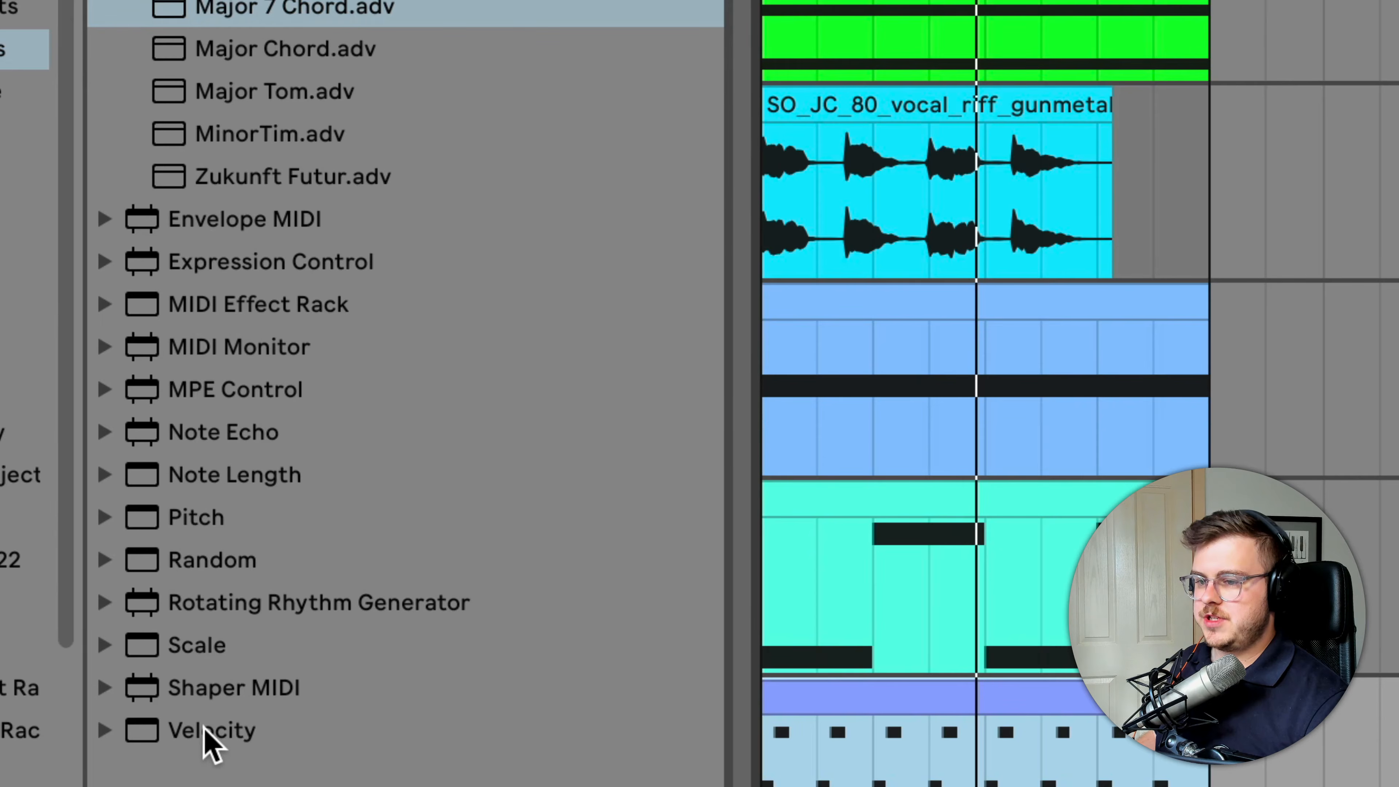
Check the Velocity entry in the MIDI effects list, and audition the Banjo clip without Add some Random
left_click(203, 728)
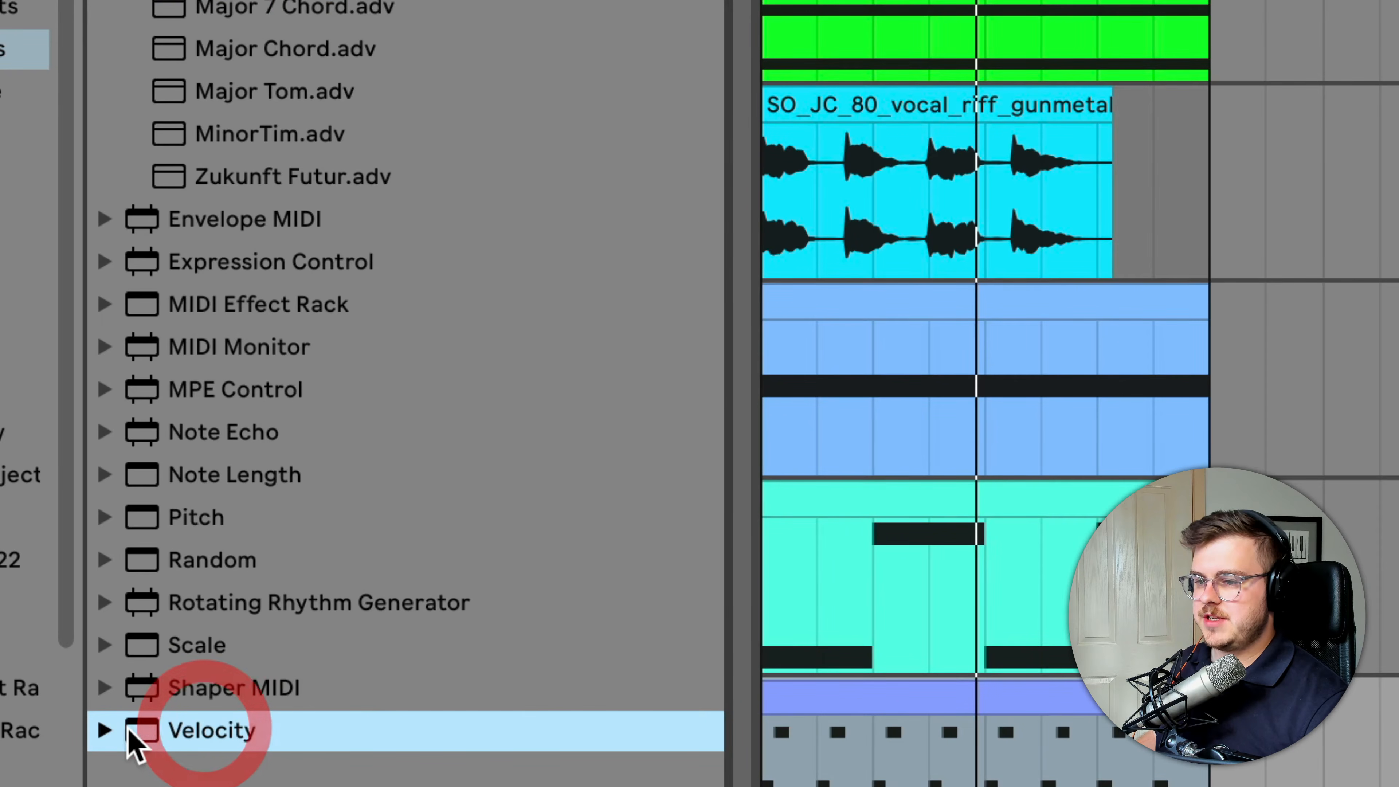
left_click(113, 733)
left_click(115, 98)
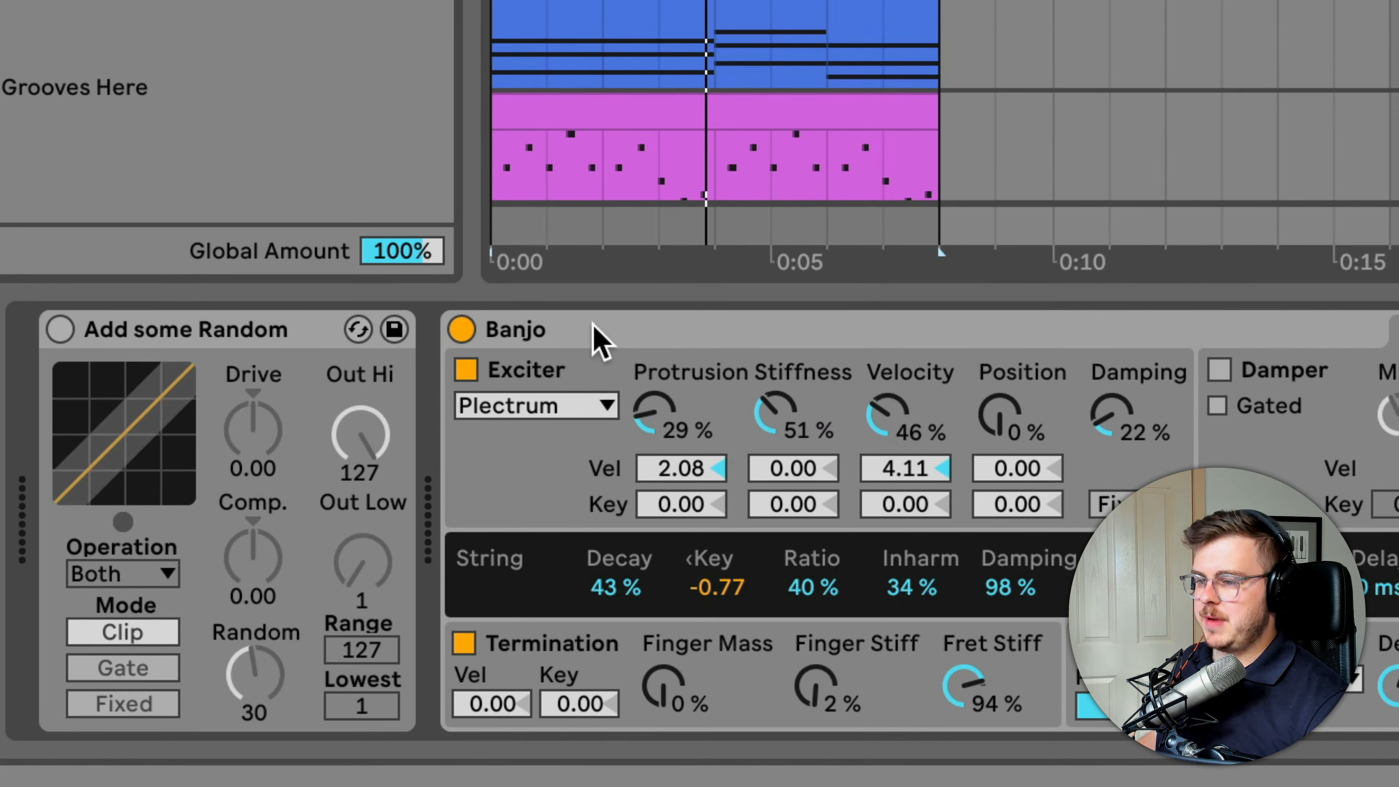
left_click(617, 330)
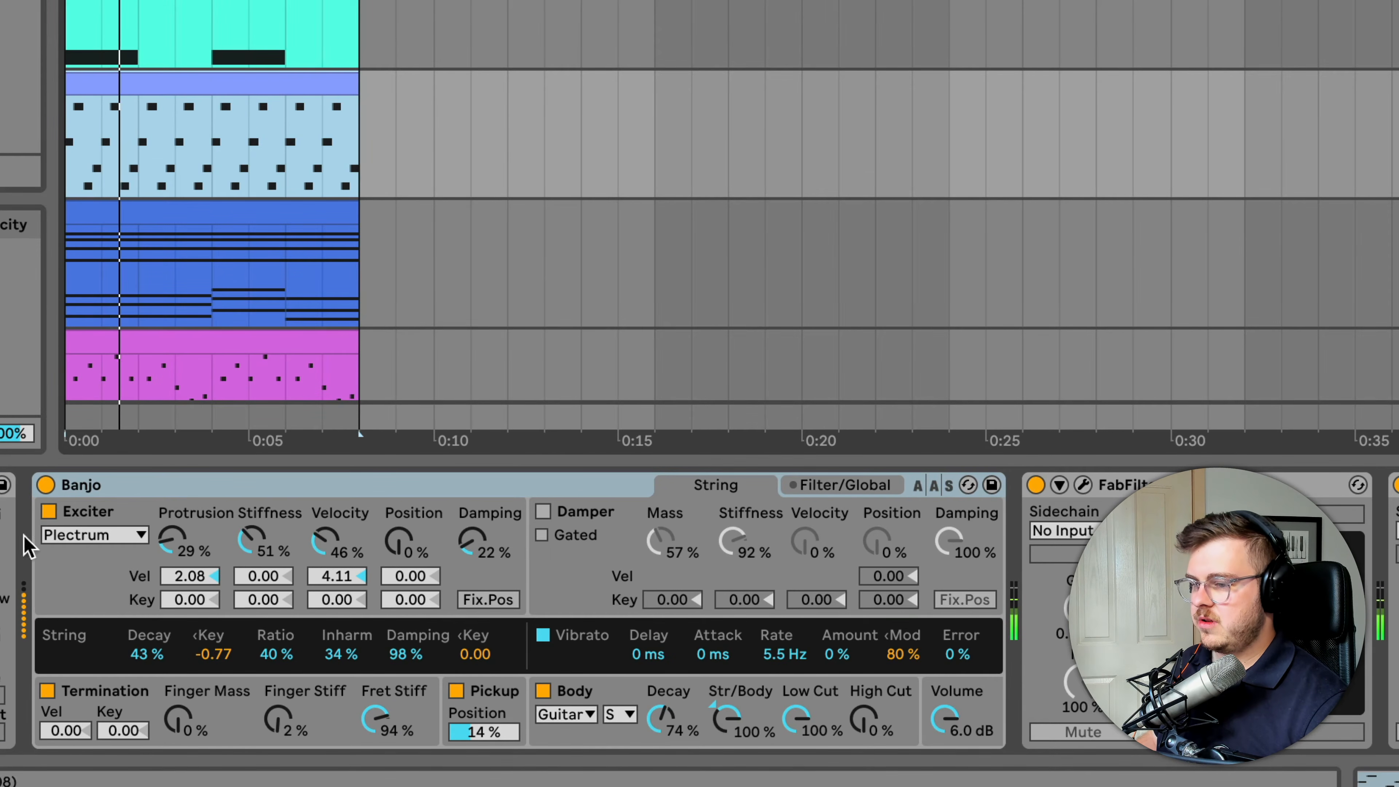
key("space")
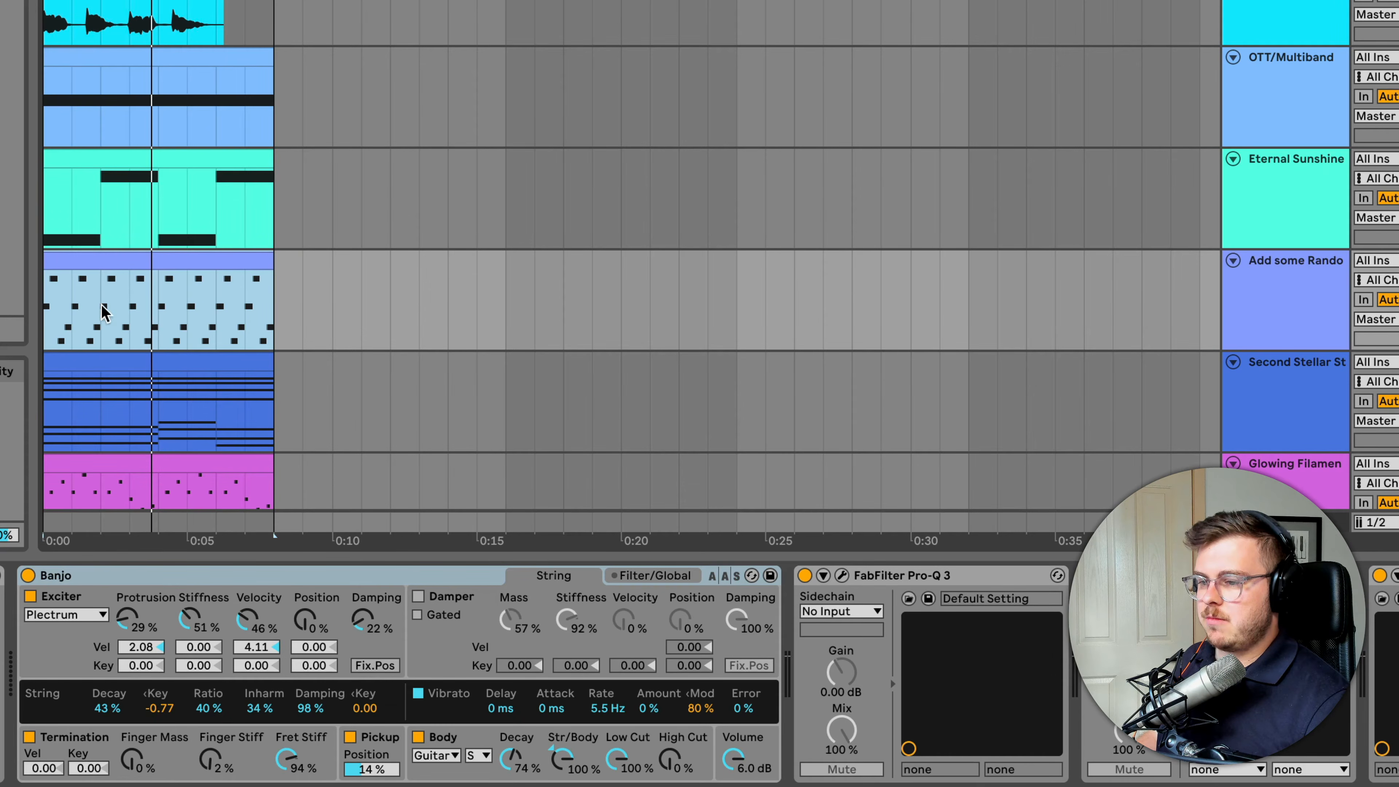
Open the notes of the Add some Random track's clip and enlarge the velocity lane
double_click(116, 261)
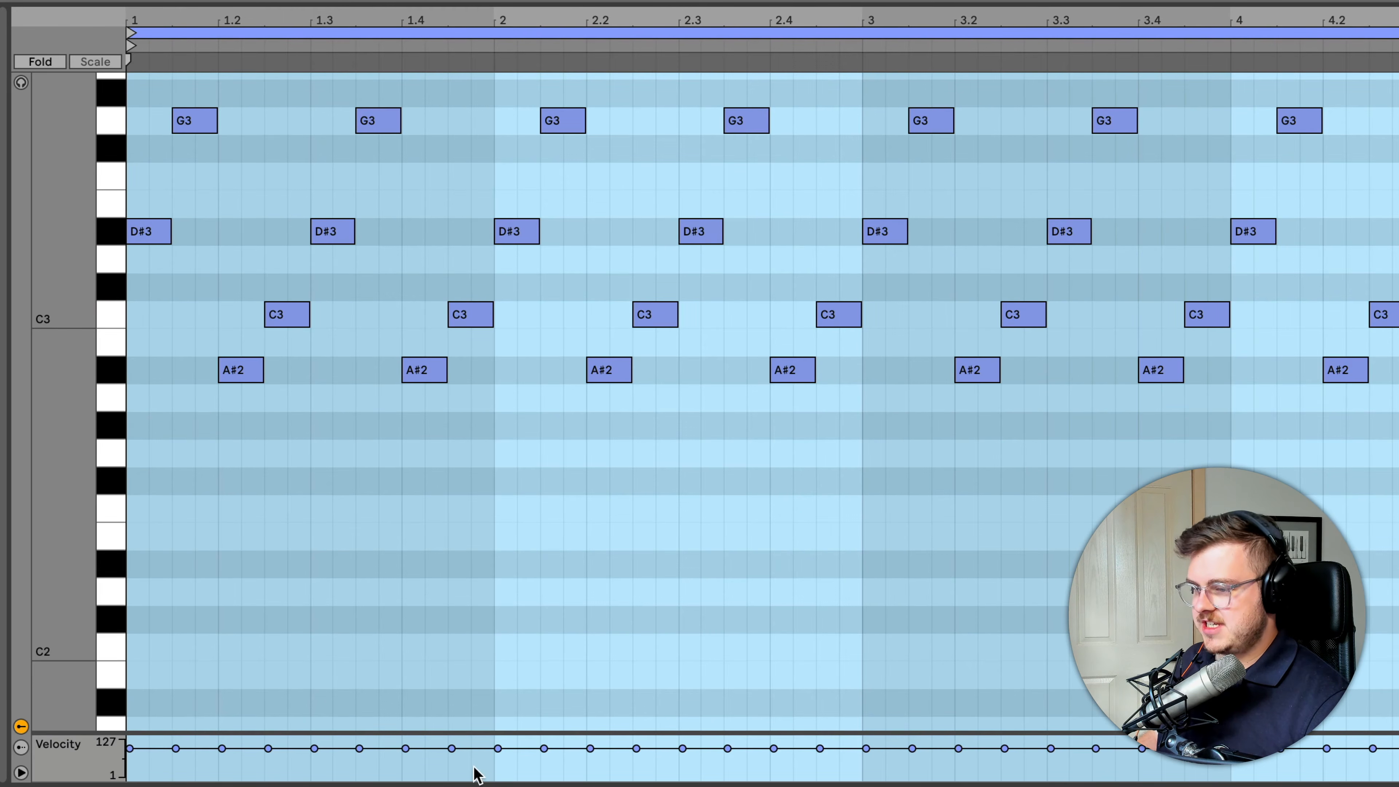
left_click(269, 728)
left_click_drag(268, 733, 239, 503)
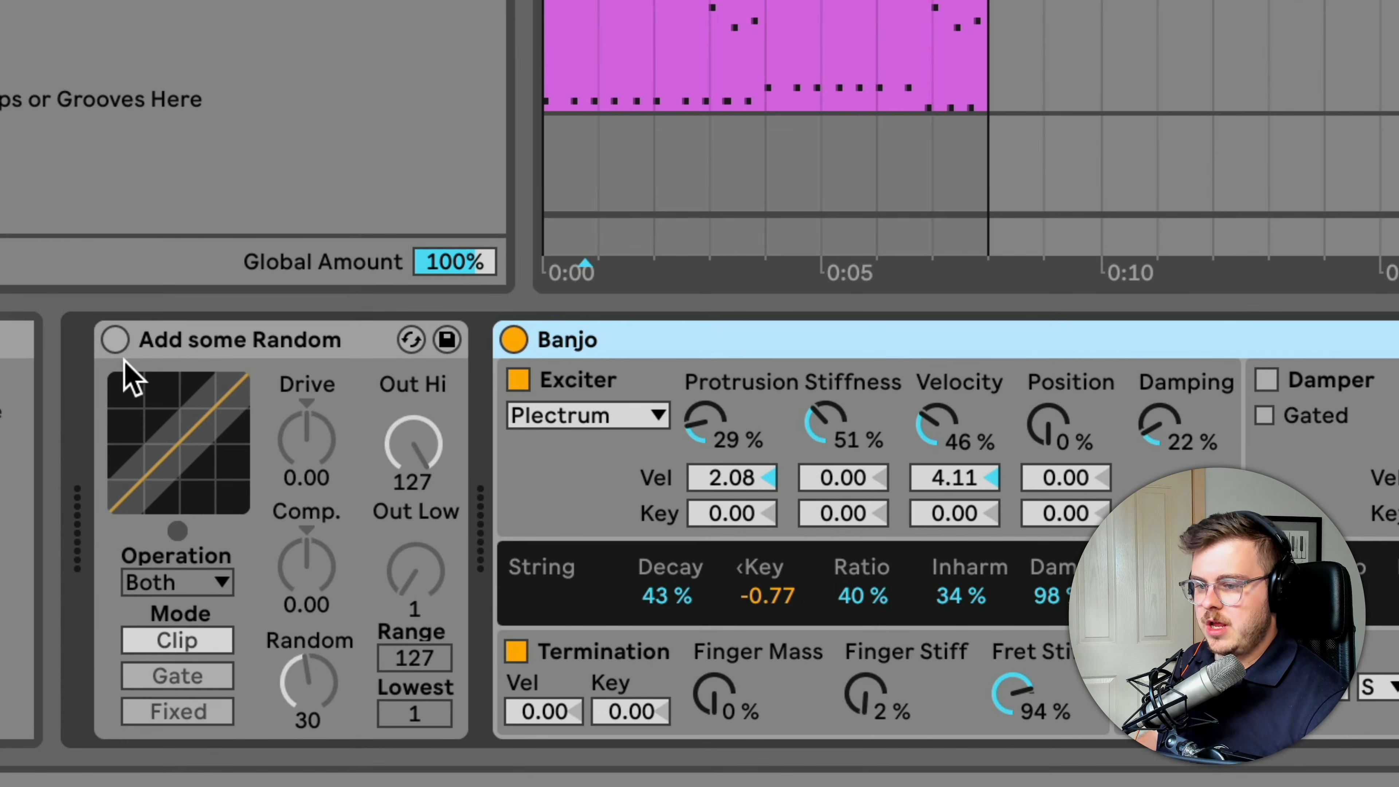
Switch on the Add some Random device, try its Random amount at 57, and undo that change
left_click(114, 339)
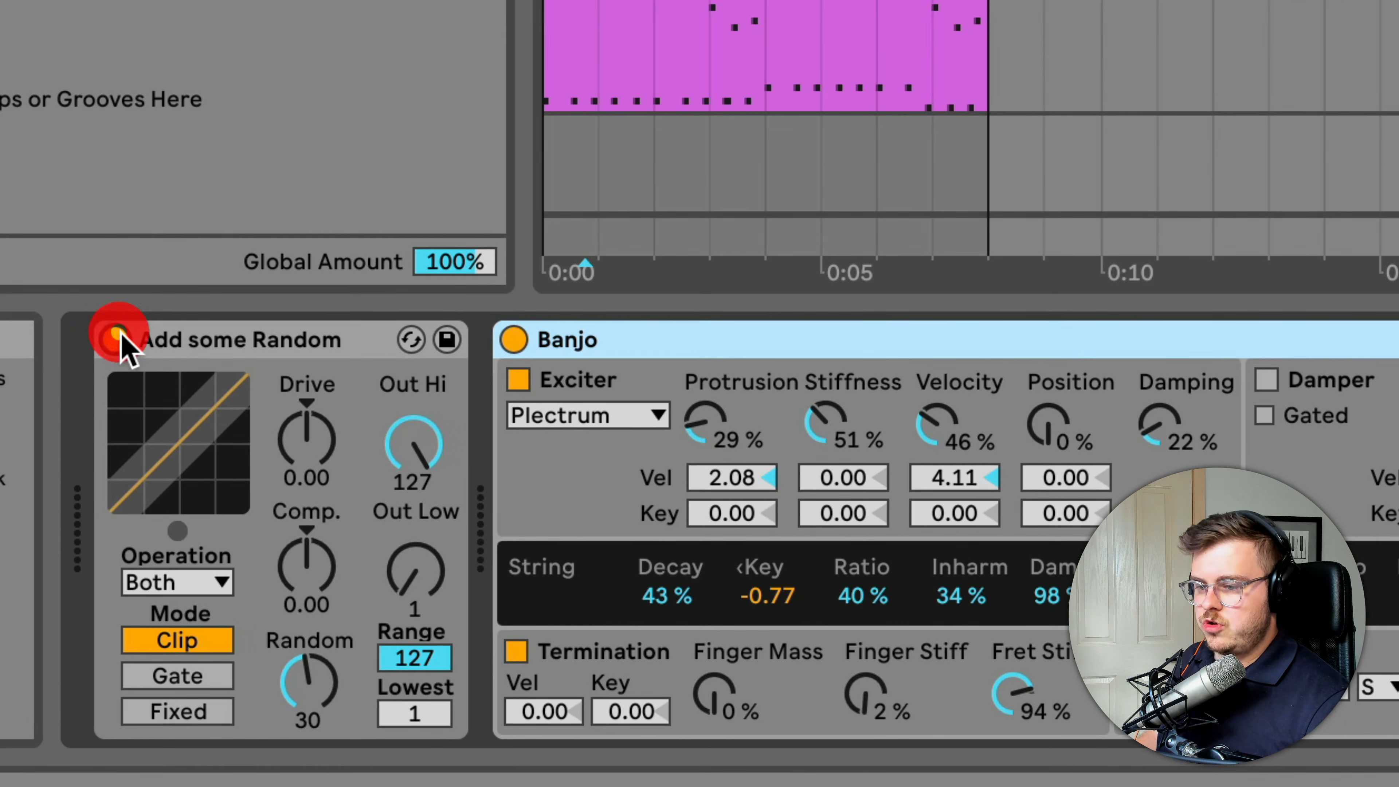
left_click(325, 697)
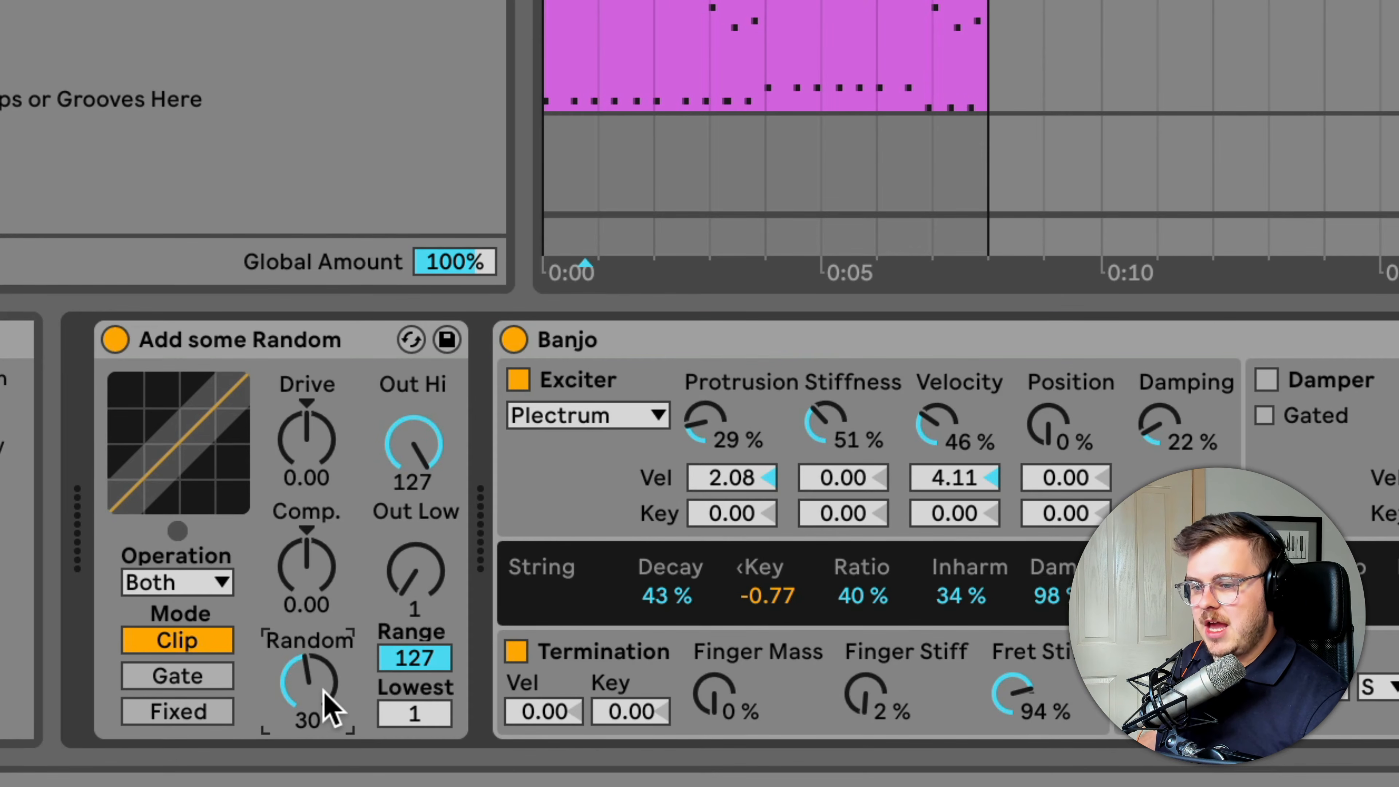
left_click_drag(325, 697, 325, 627)
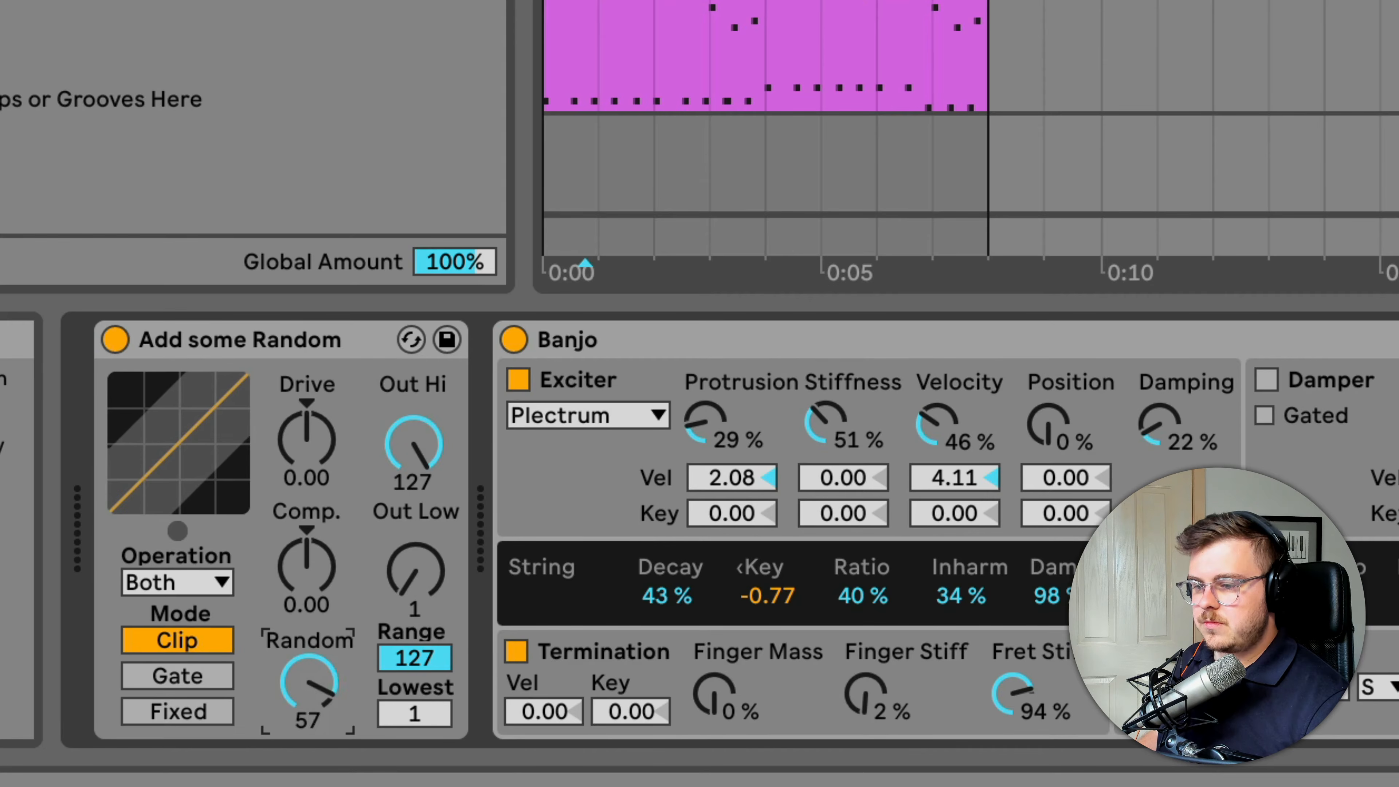
key("super+z")
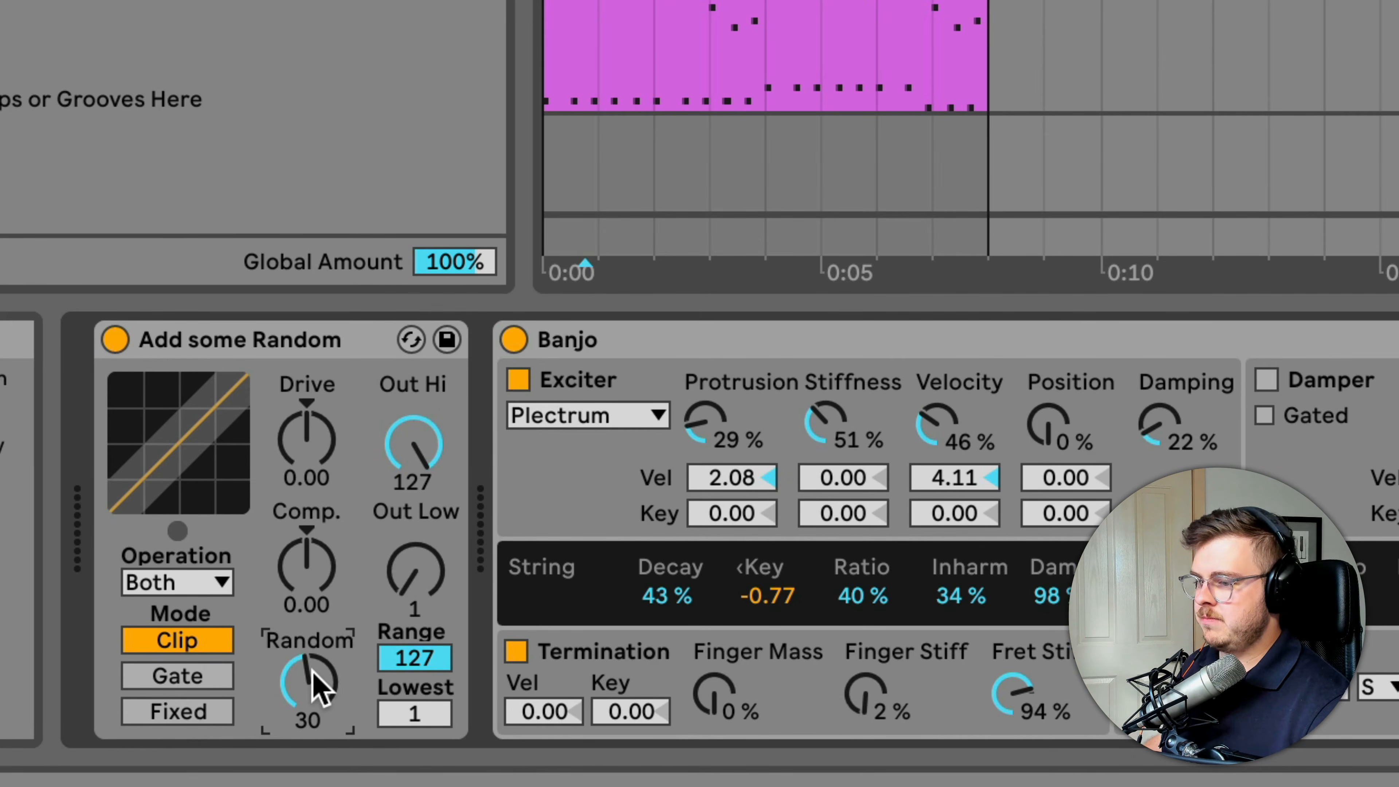
Play the Banjo part through Add some Random and raise its Random amount to 63
left_click(670, 337)
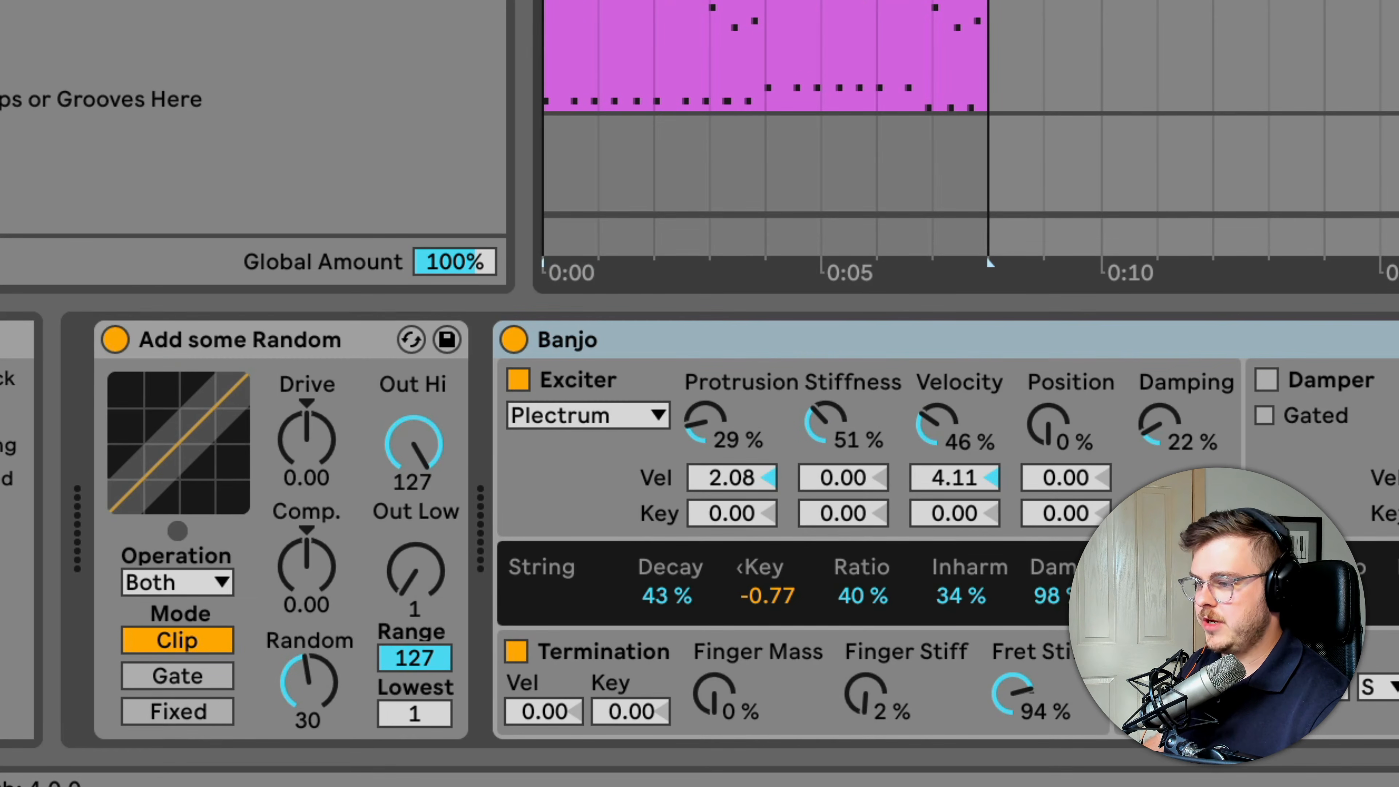
key("space")
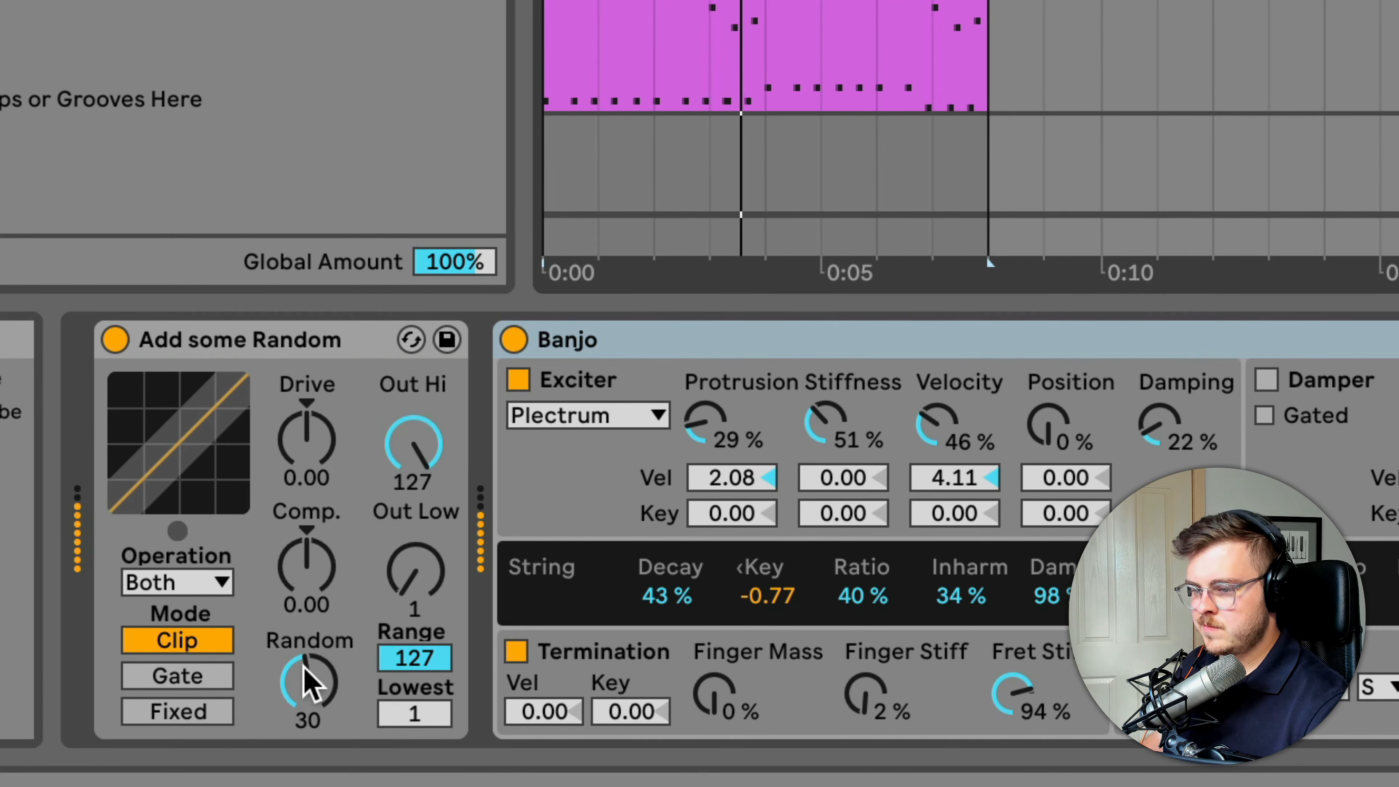
left_click_drag(300, 708, 304, 685)
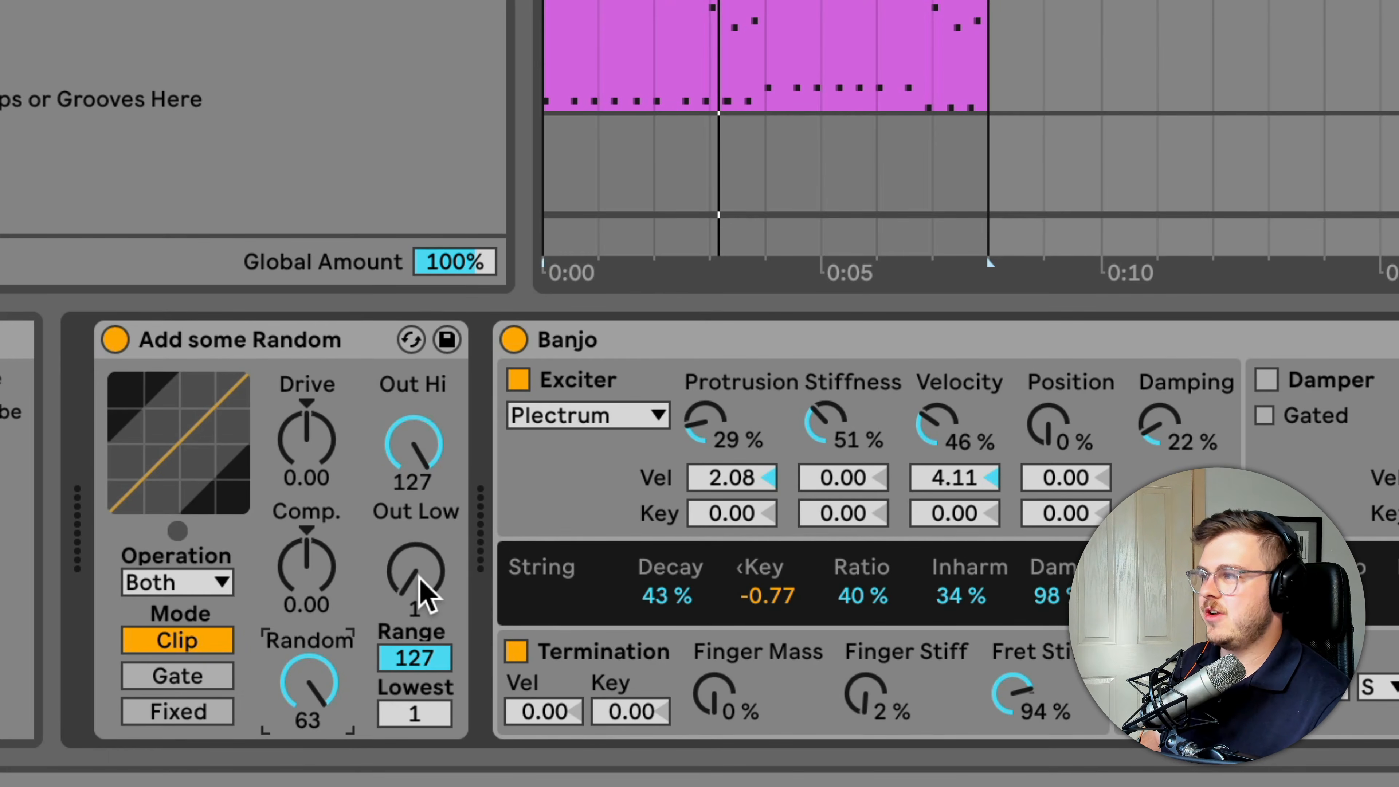
Try different velocity output limits in Add some Random, lowering Out Hi and setting Out Low to 11
left_click_drag(422, 592, 422, 573)
left_click_drag(424, 477, 424, 504)
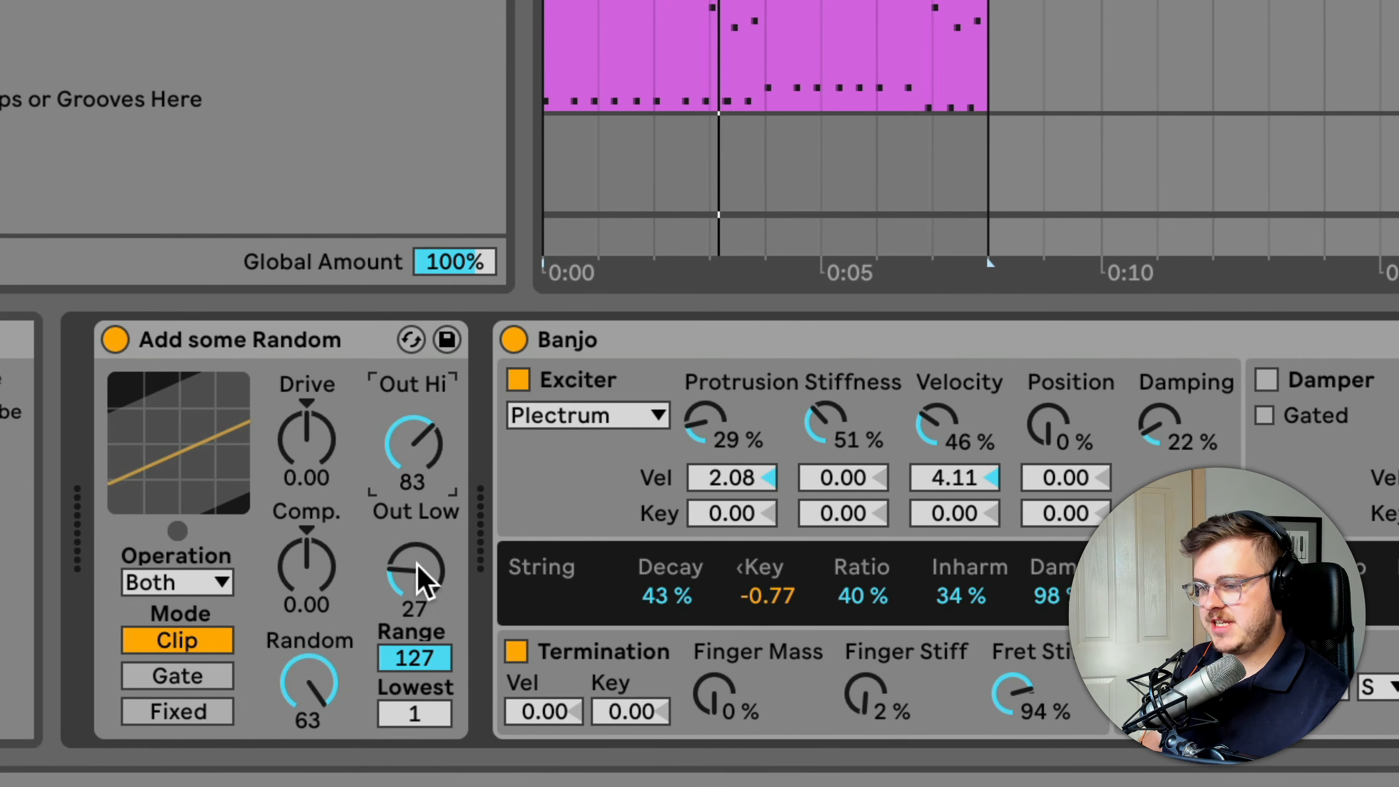
left_click_drag(427, 581, 427, 573)
left_click_drag(413, 444, 413, 460)
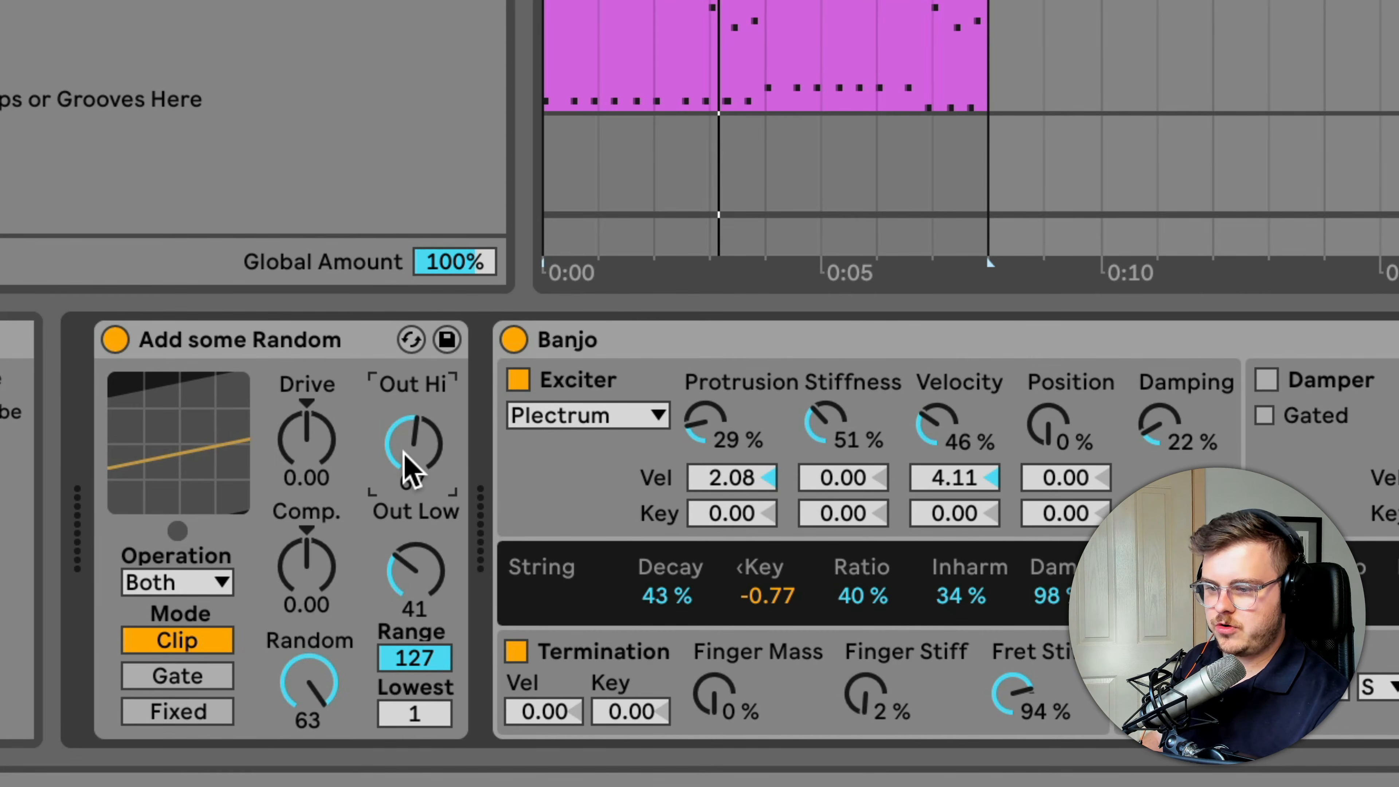
left_click_drag(414, 573, 414, 601)
left_click_drag(437, 484, 437, 504)
left_click_drag(414, 584, 429, 590)
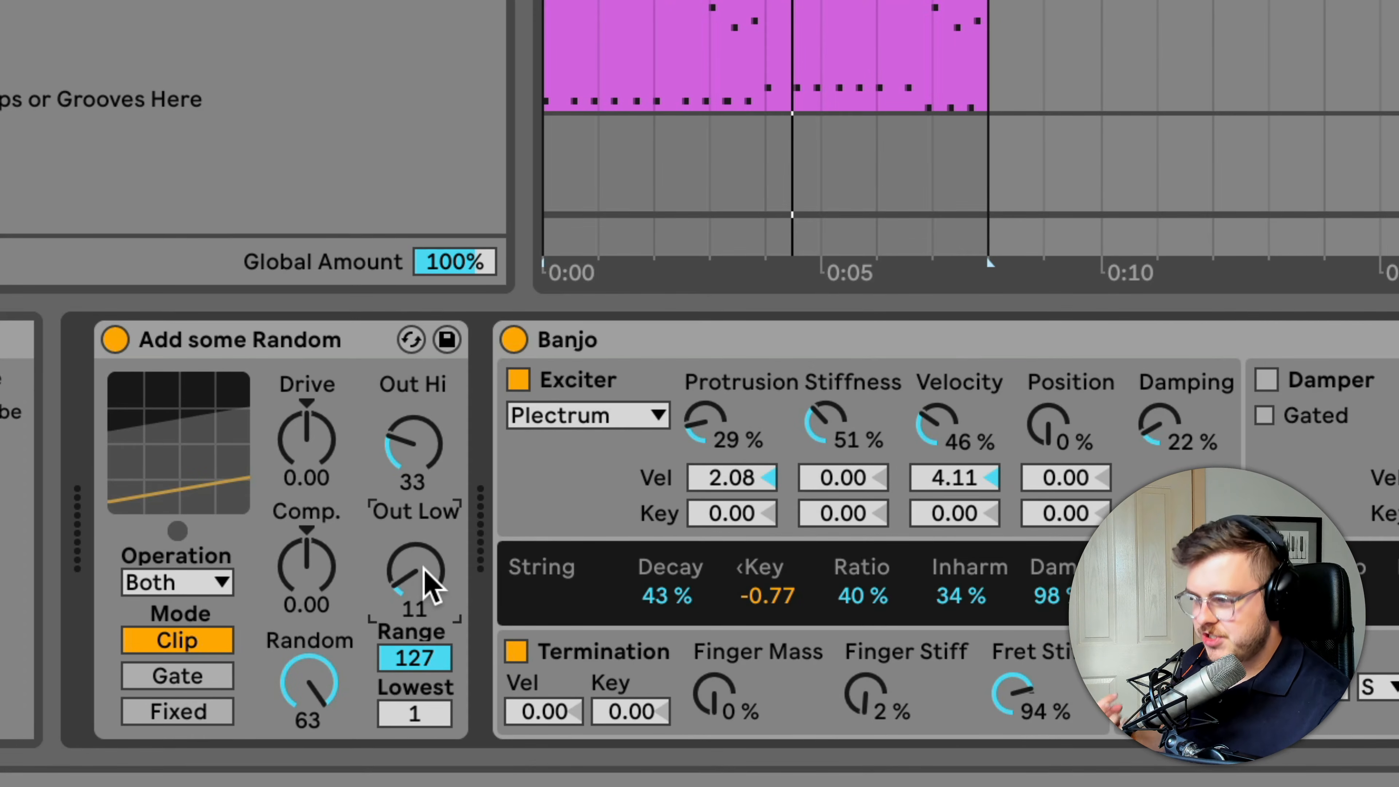
left_click_drag(447, 484, 448, 487)
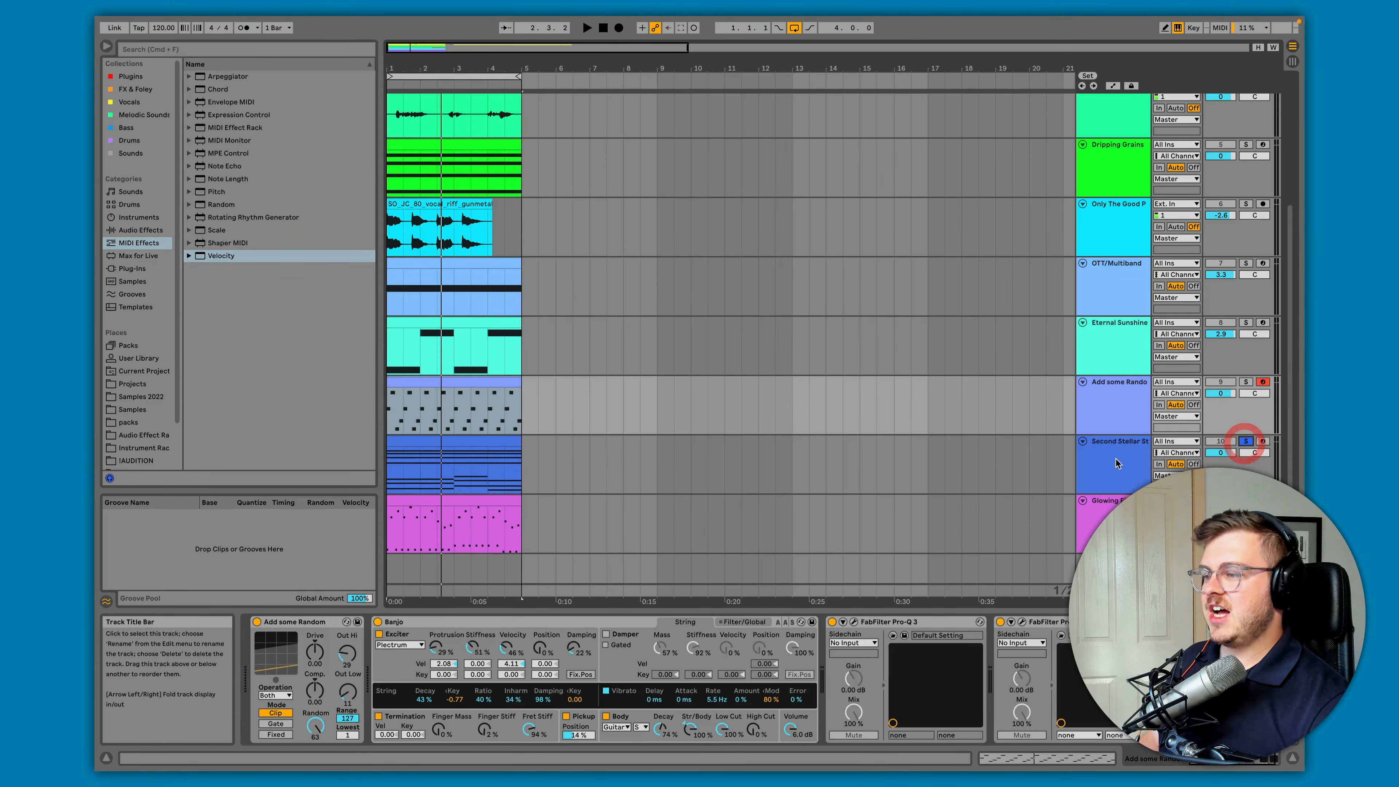
Select the Second Stellar Strings track, search the instruments for "second", and reveal the Strings presets under Instrument Rack
left_click(1114, 459)
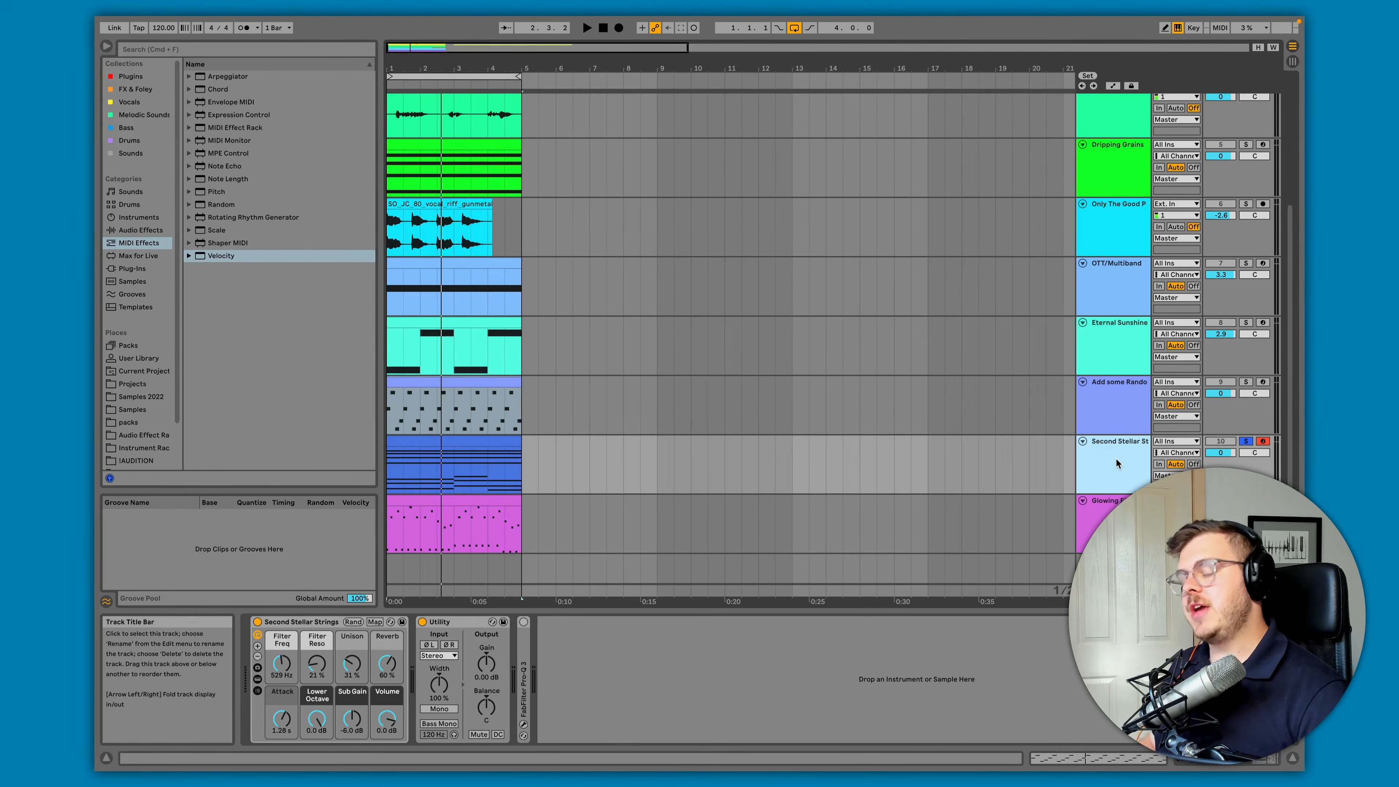
left_click(142, 218)
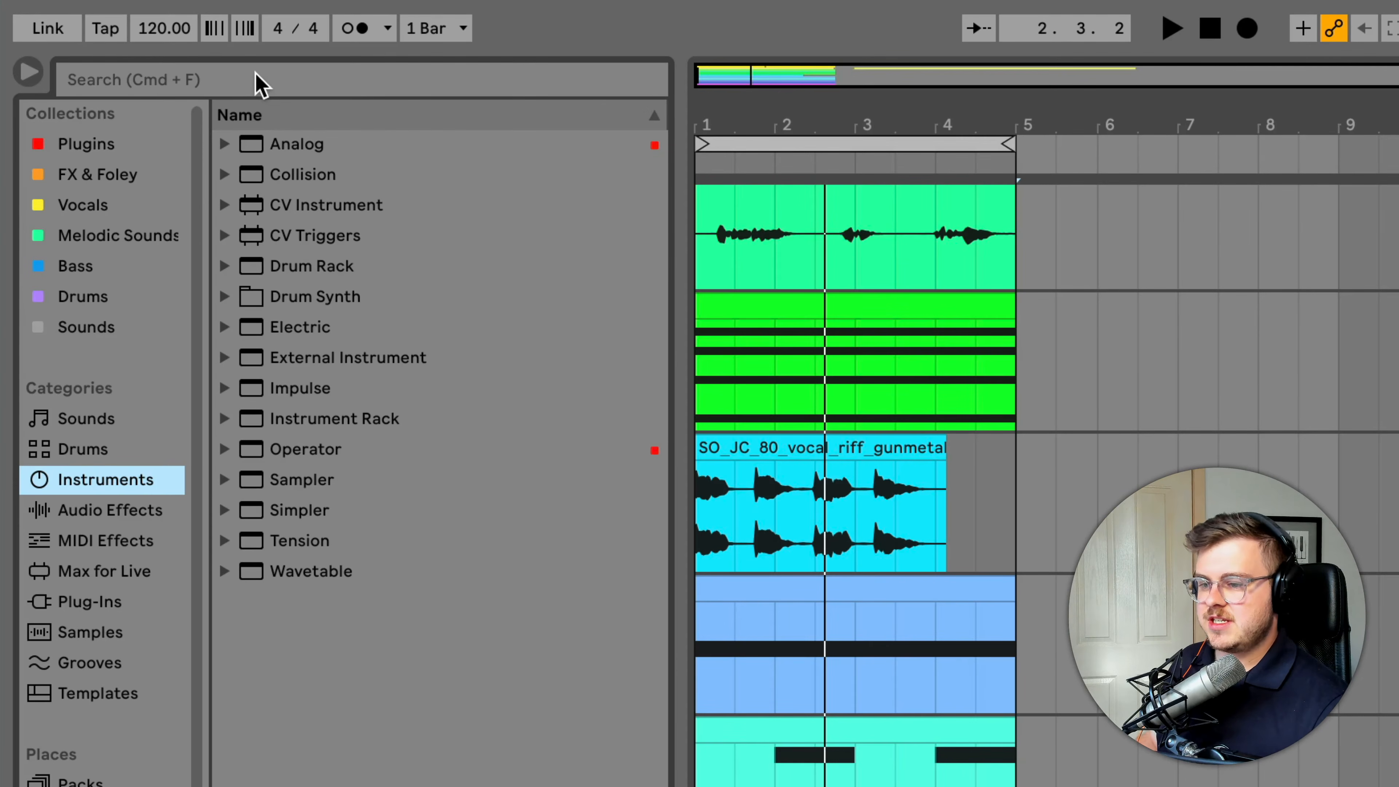
left_click(259, 82)
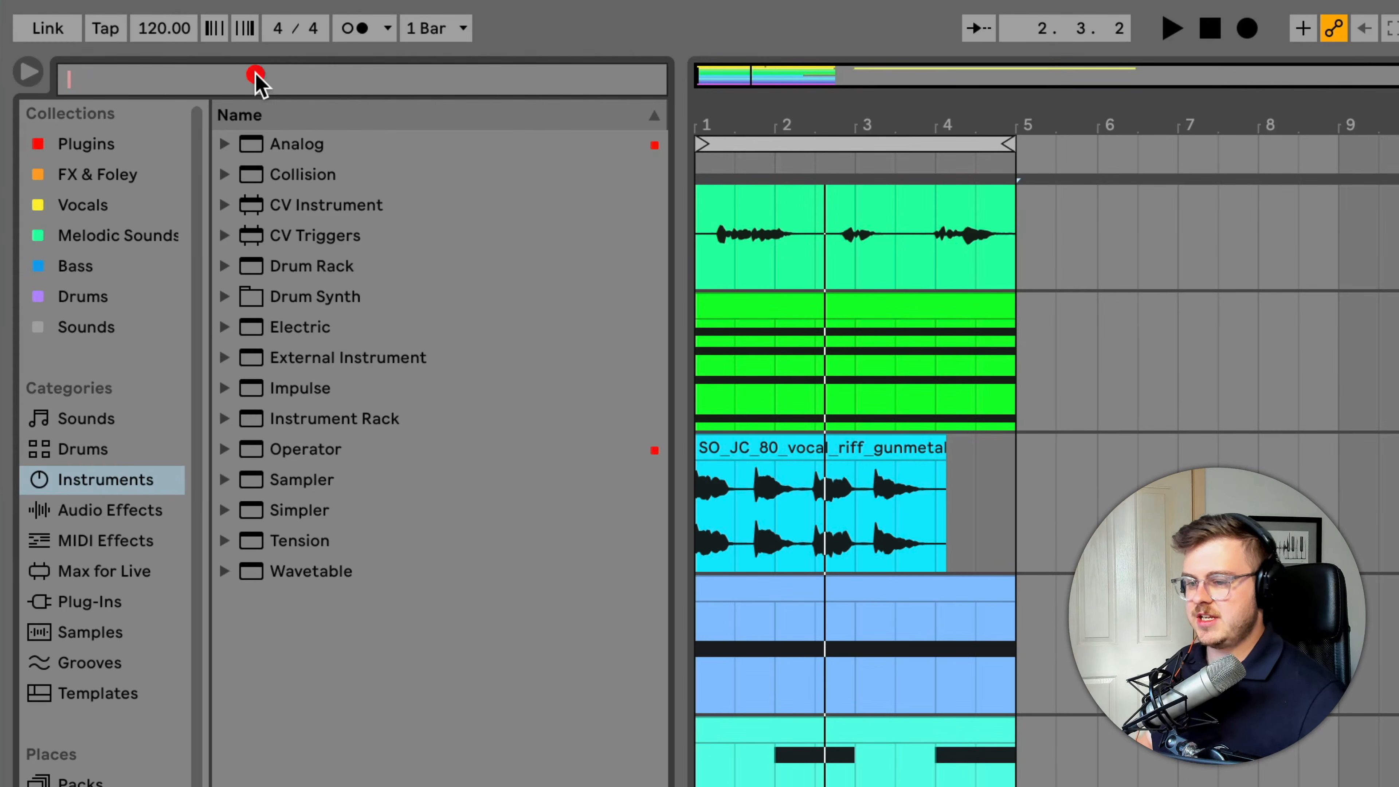
type("second")
left_click(223, 144)
left_click(243, 174)
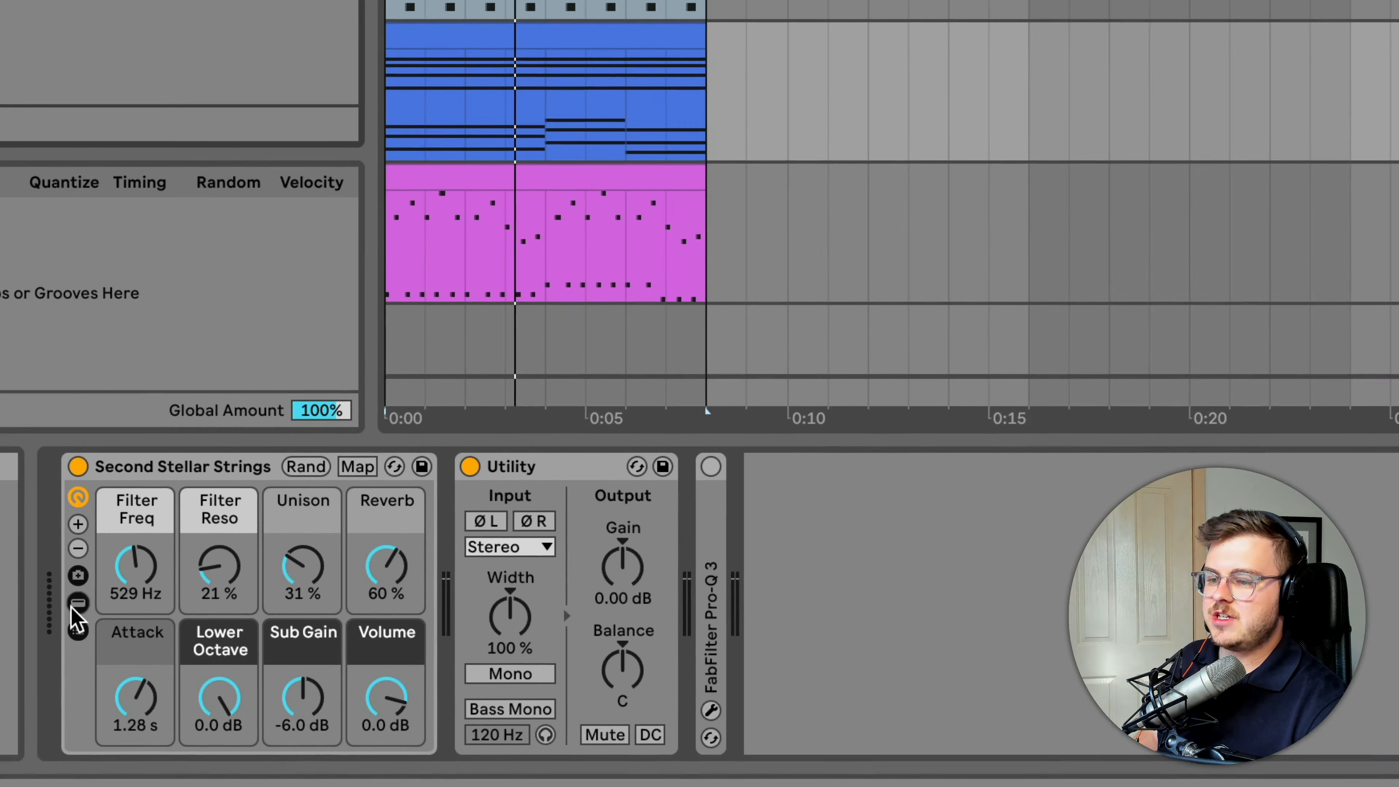
Show the Wavetable device inside the Second Stellar Strings rack and play the track's clip
left_click(79, 603)
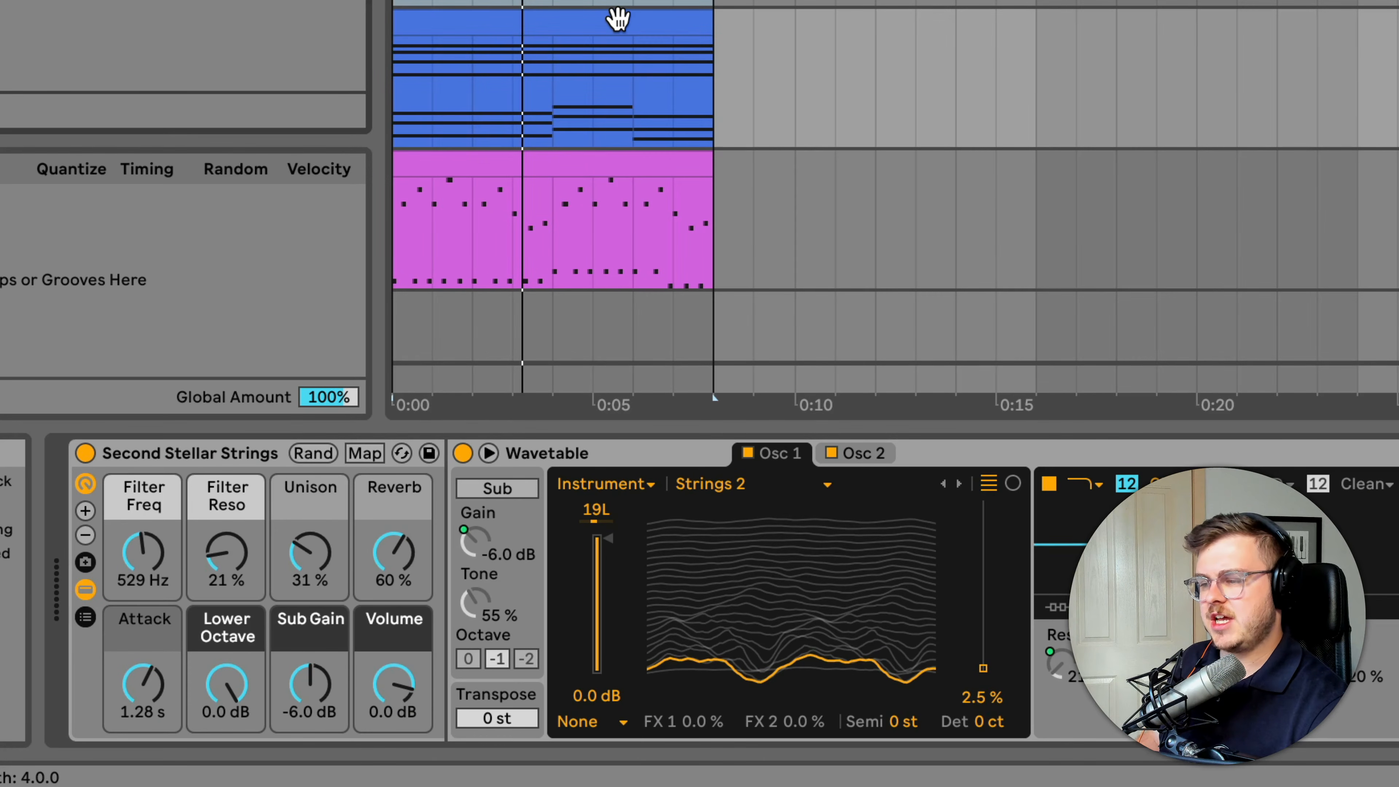
left_click(616, 18)
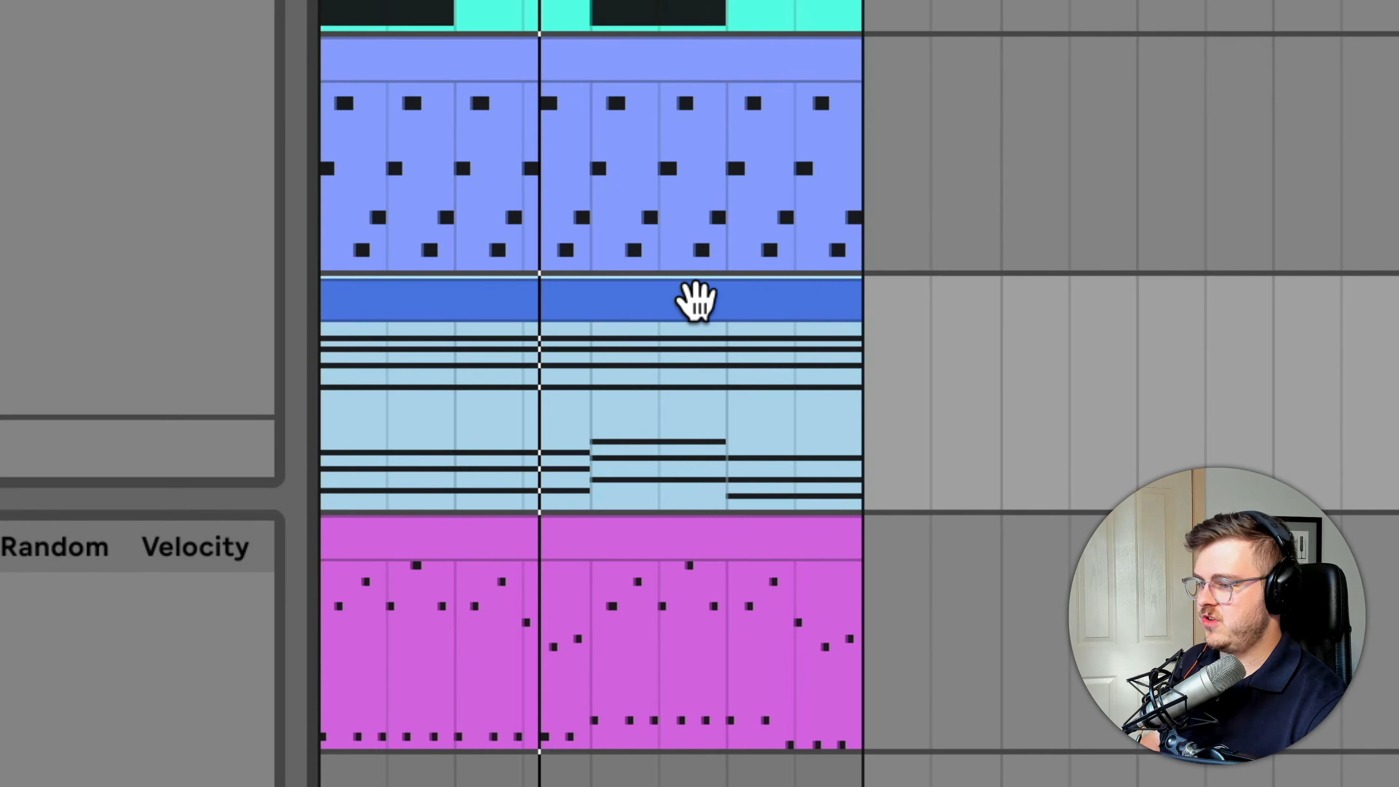
key("space")
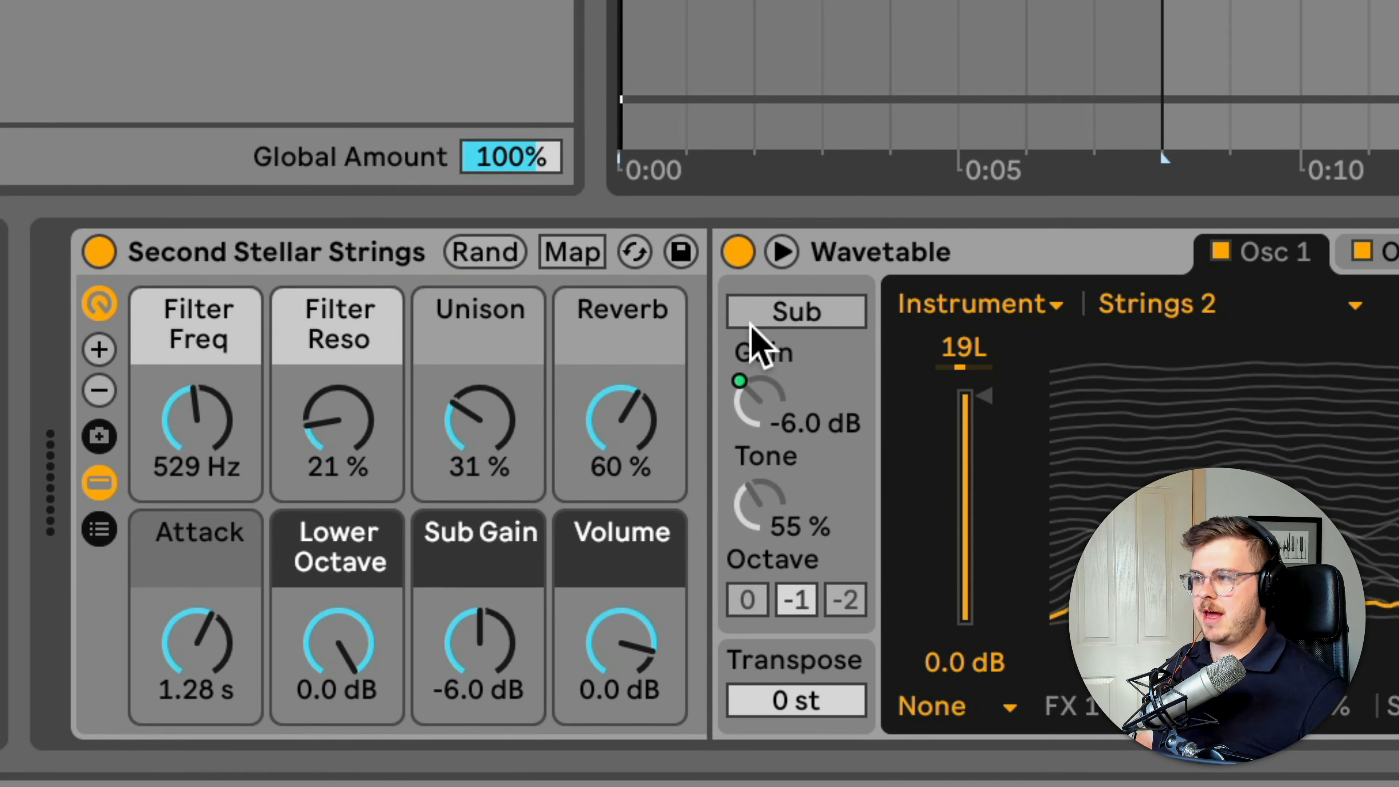
Set the Second Stellar Strings macros to Filter Freq 78.3 Hz, Sub Gain -9.0 dB, Lower Octave -4.0 dB and Attack 3.73 s
left_click_drag(196, 416, 197, 450)
left_click_drag(505, 664, 483, 642)
mouse_move(359, 640)
left_mouse_down()
mouse_move(358, 659)
mouse_move(342, 644)
left_mouse_up()
left_click(204, 646)
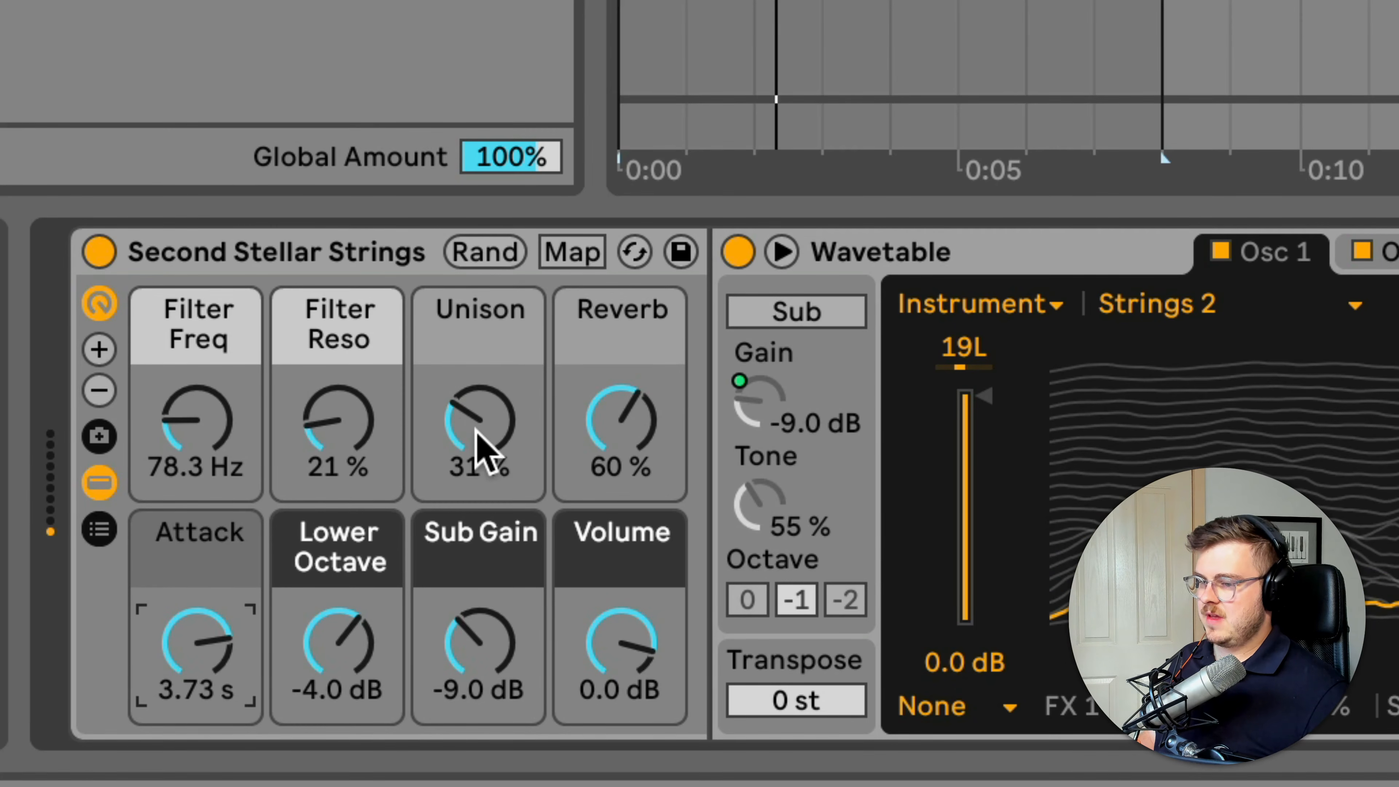
Set the Second Stellar Strings rack's Unison macro to 44 % and its Reverb macro to 64 %
left_click_drag(475, 439, 474, 429)
left_click_drag(622, 430, 621, 424)
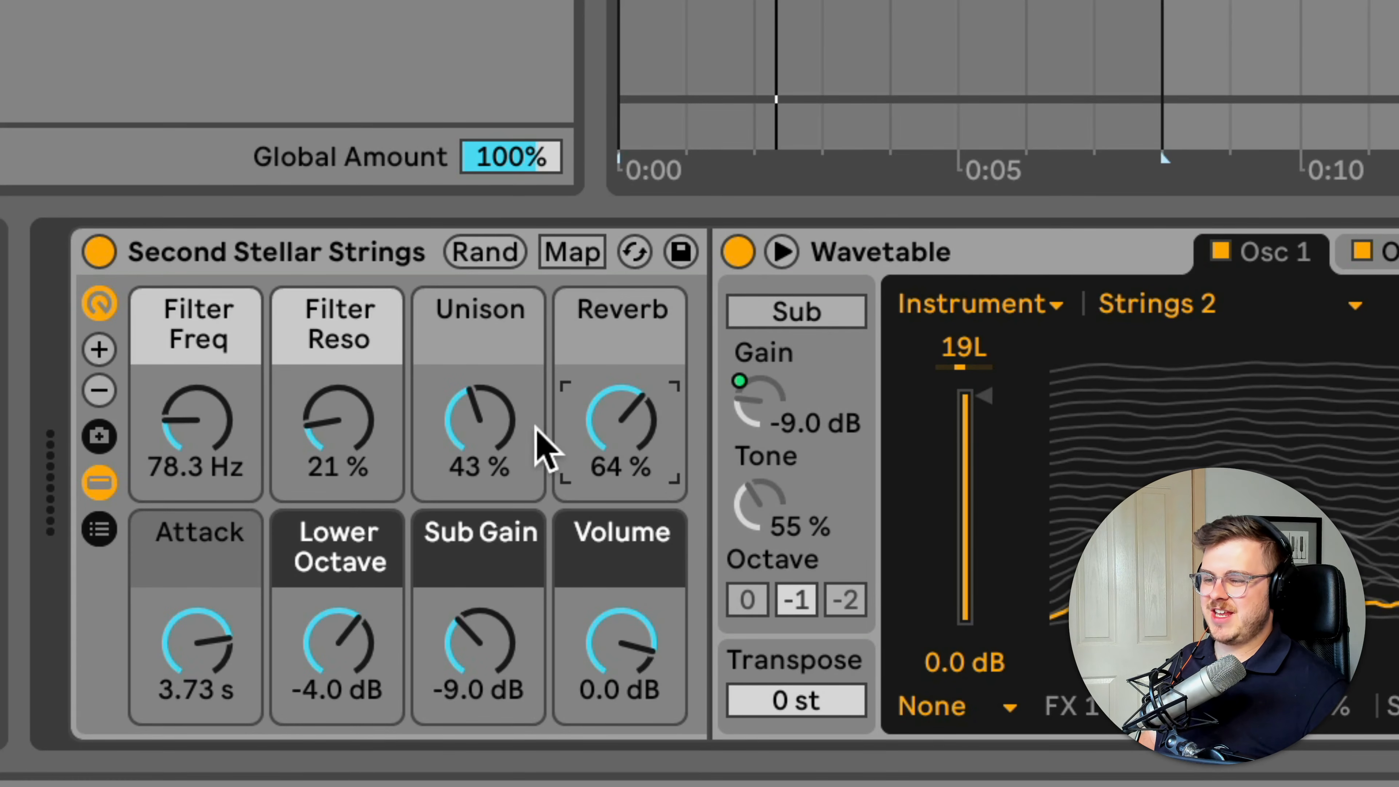
left_click_drag(484, 440, 485, 438)
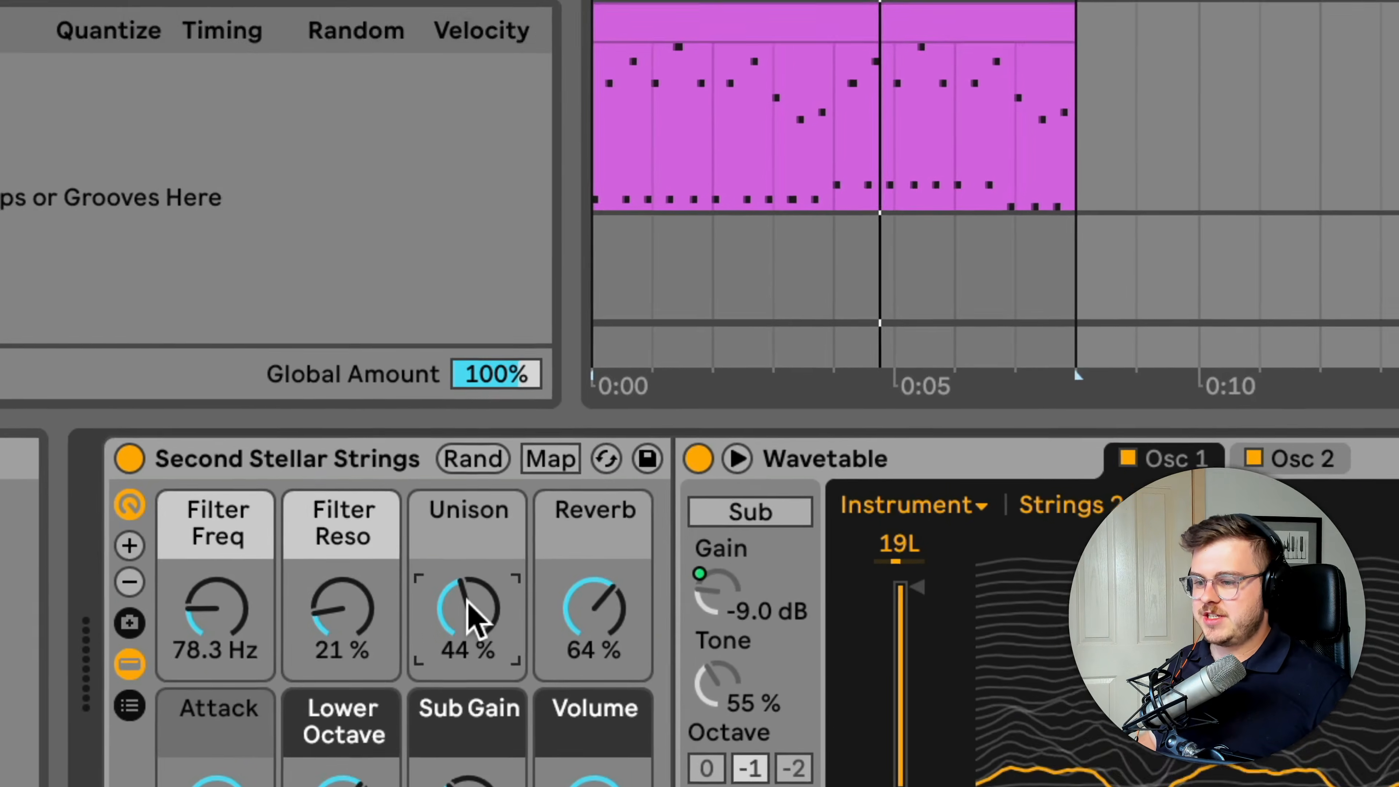
Show the Unison macro's automation and draw a rising ramp across the Second Stellar Strings clip
right_click(479, 425)
left_click(627, 221)
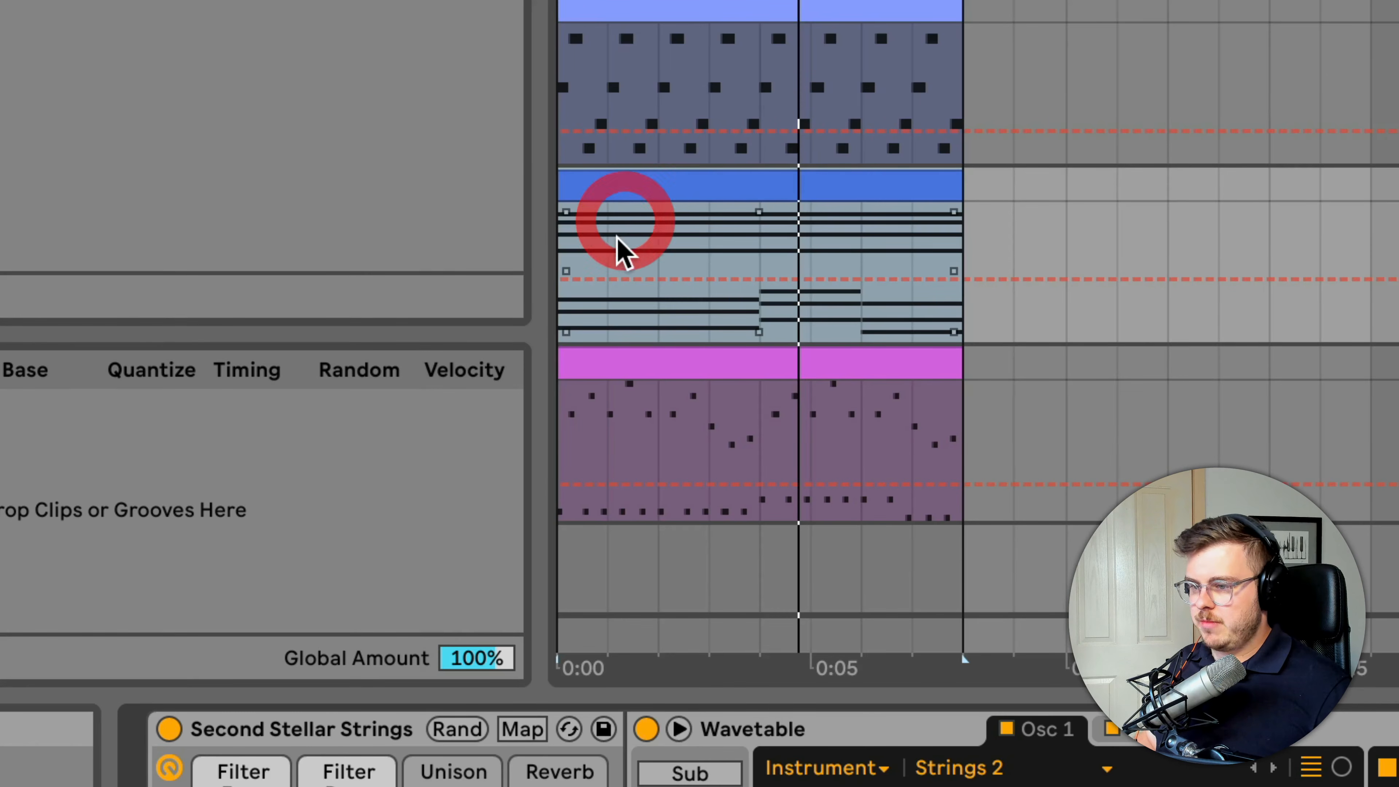
left_click(629, 279)
left_click_drag(943, 275, 958, 216)
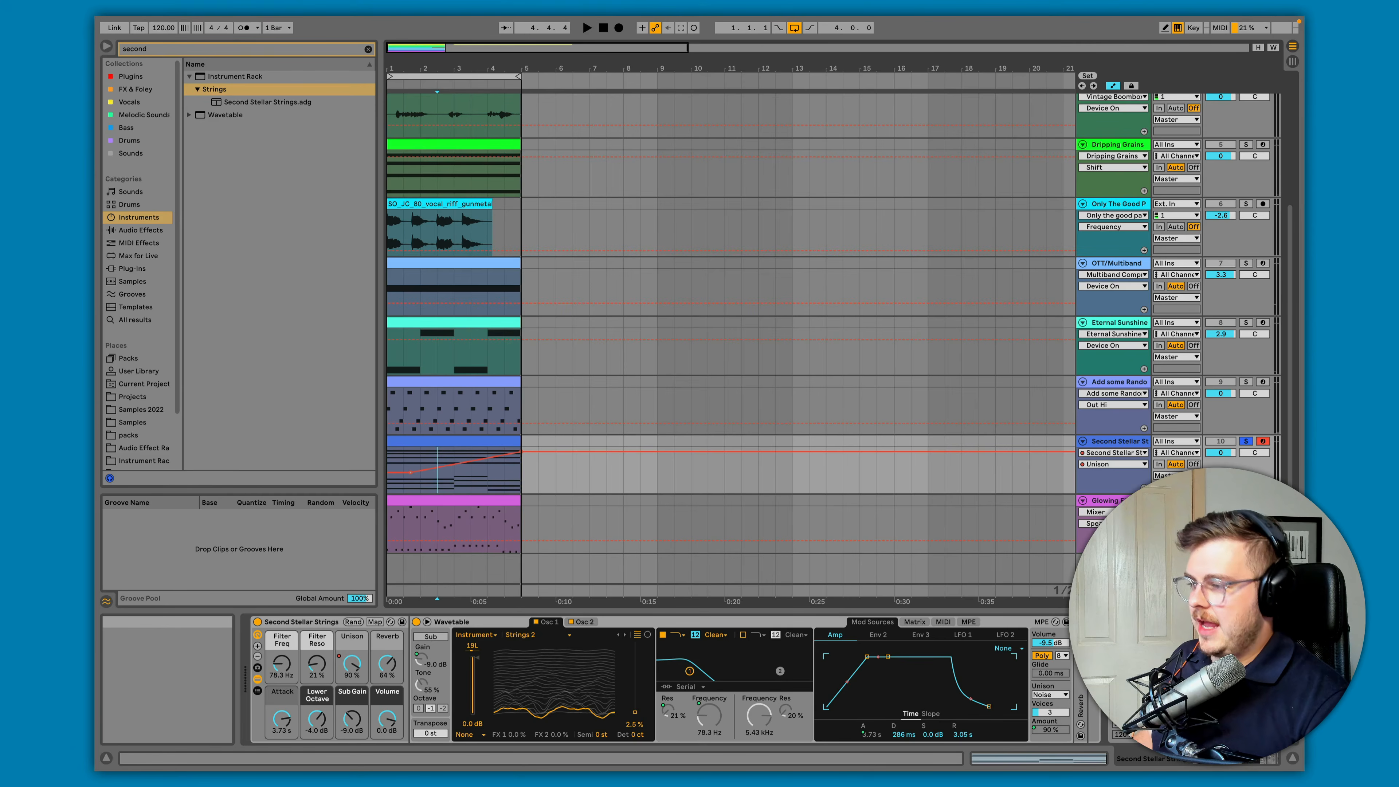
Select the Glowing Filaments track and its clip, and compare the Osc 2 and Osc 1 semitone settings
left_click(1118, 499)
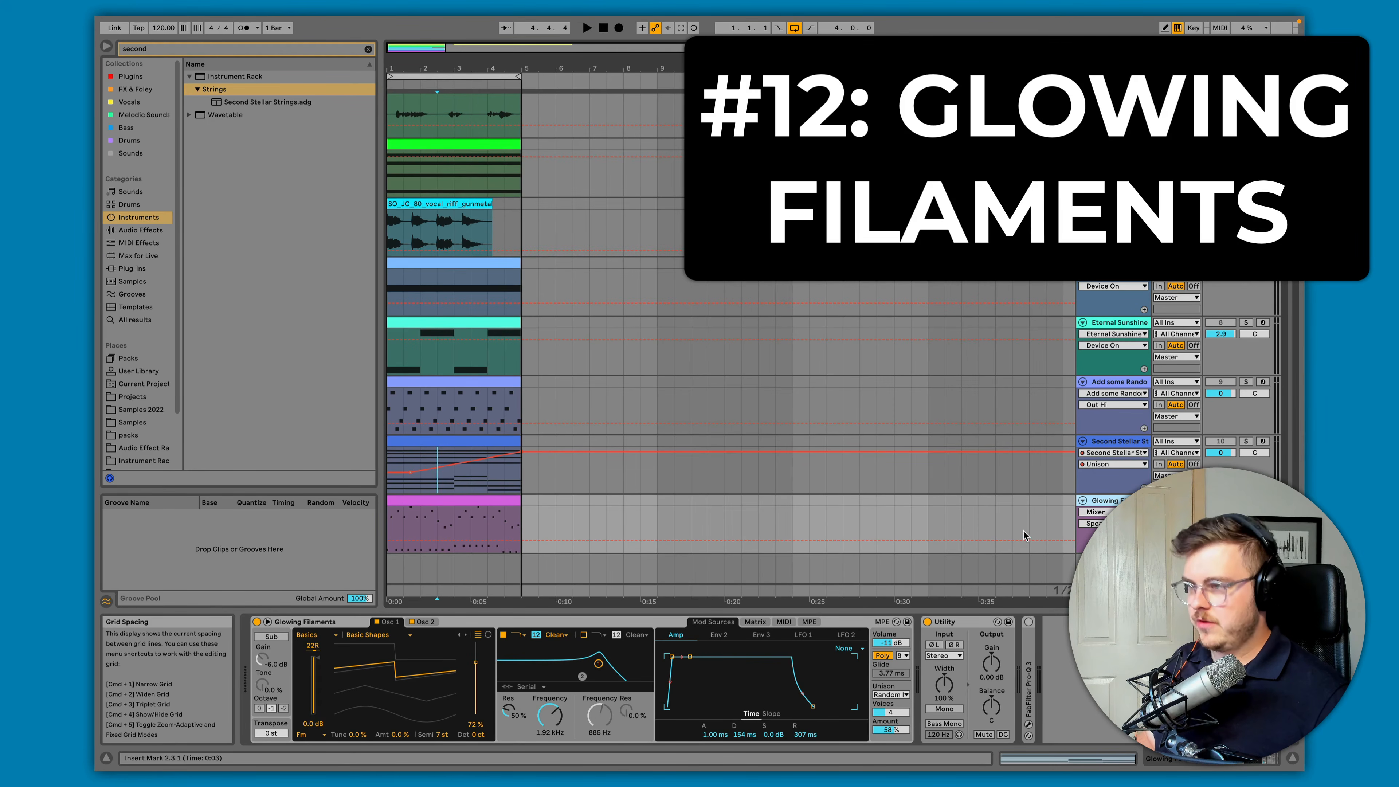
left_click(427, 500)
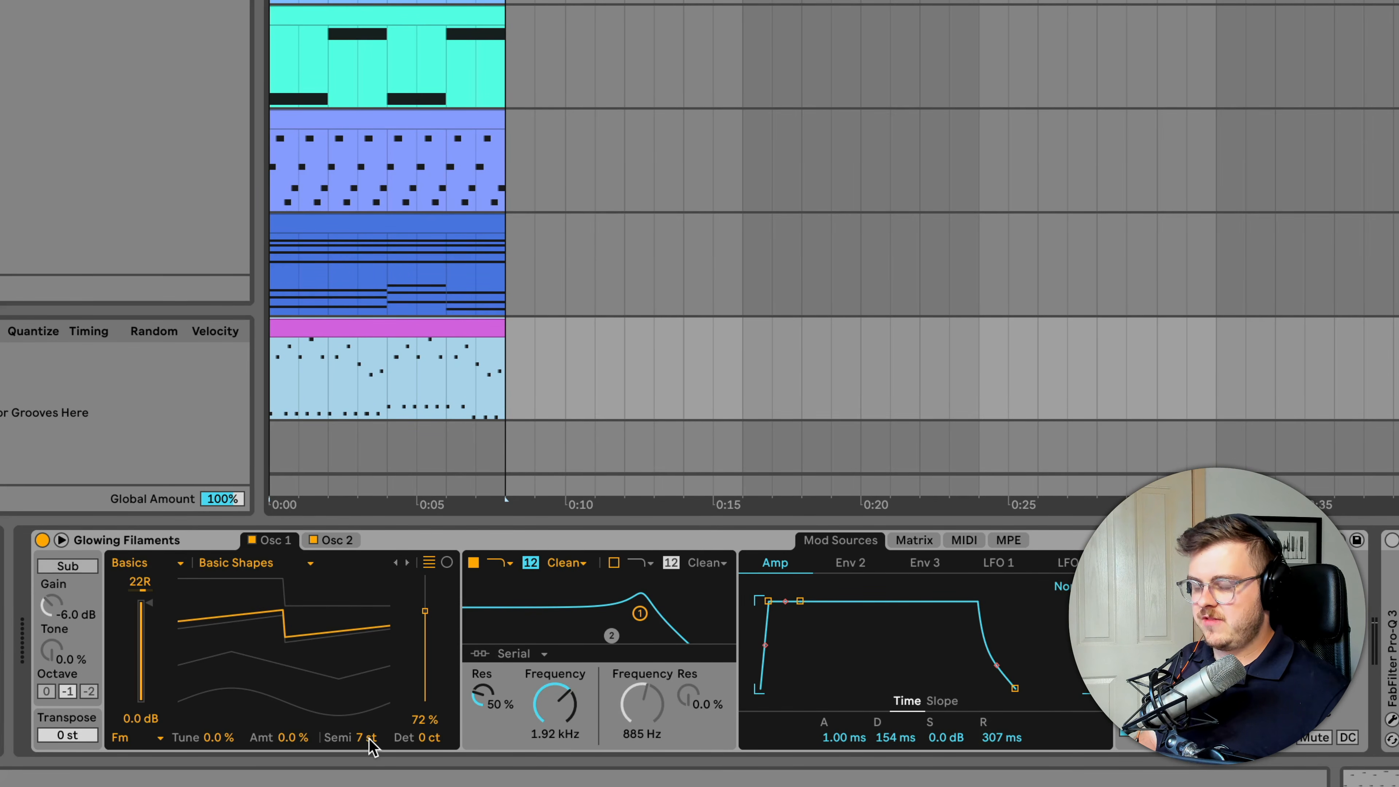
left_click(332, 540)
left_click(365, 738)
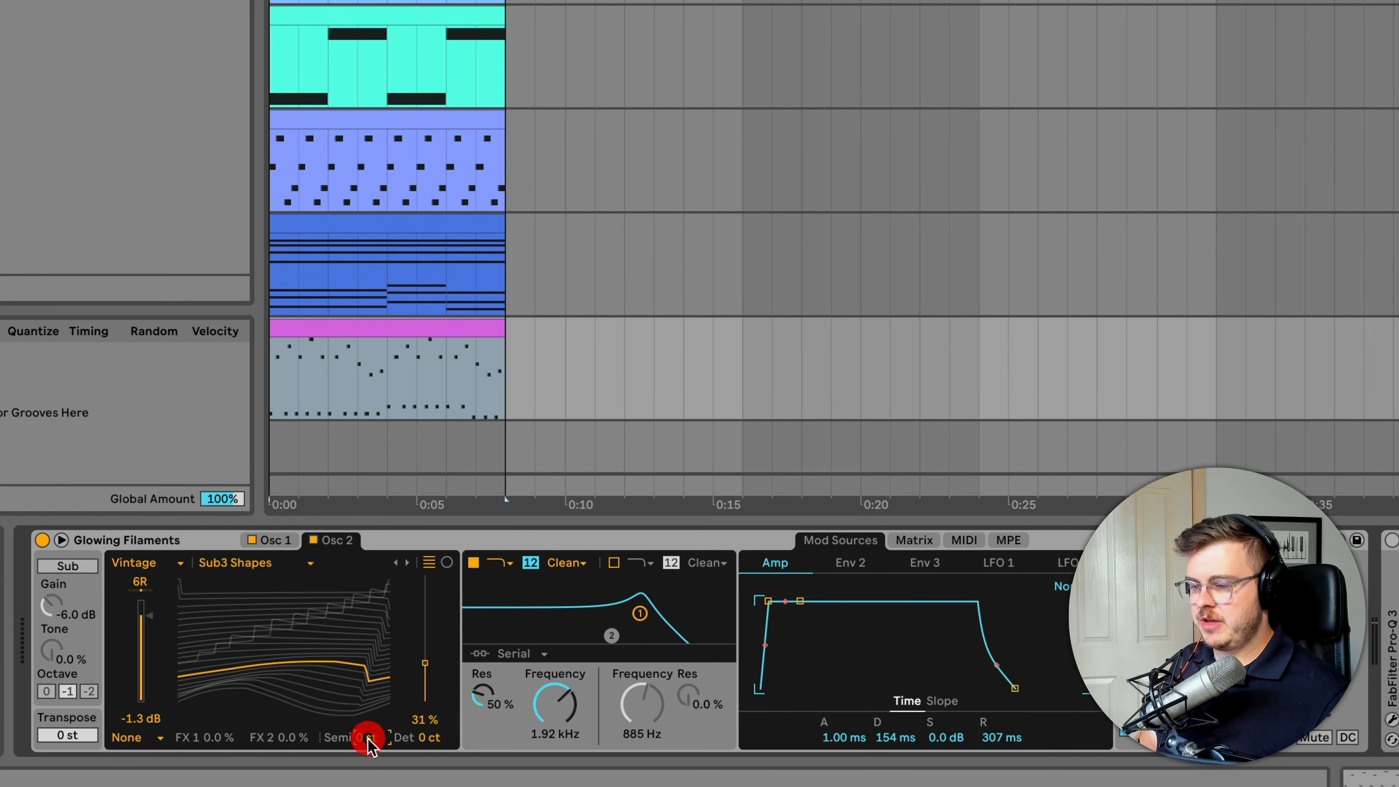
left_click(270, 541)
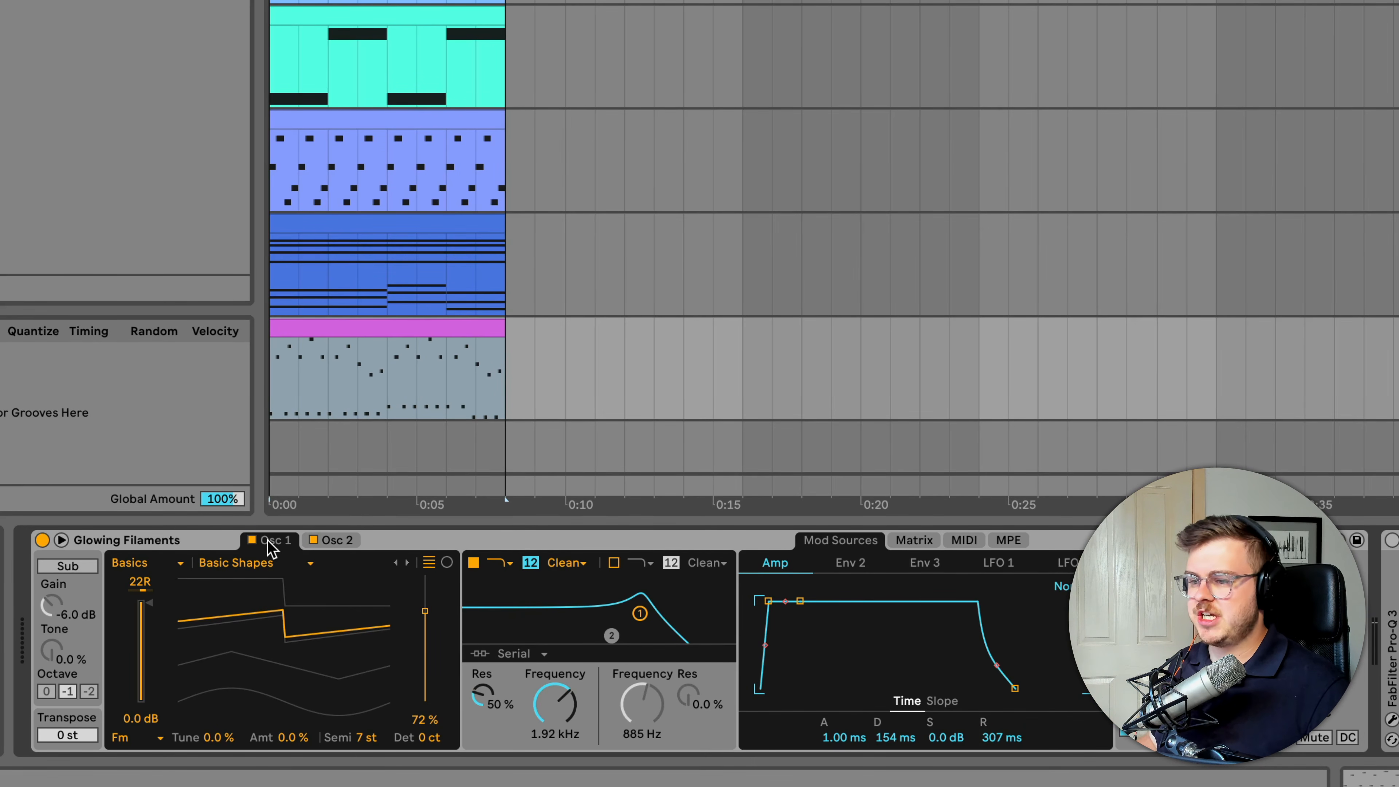
Open the Glowing Filaments clip's notes, play it, and return to the track's devices
left_click(311, 435)
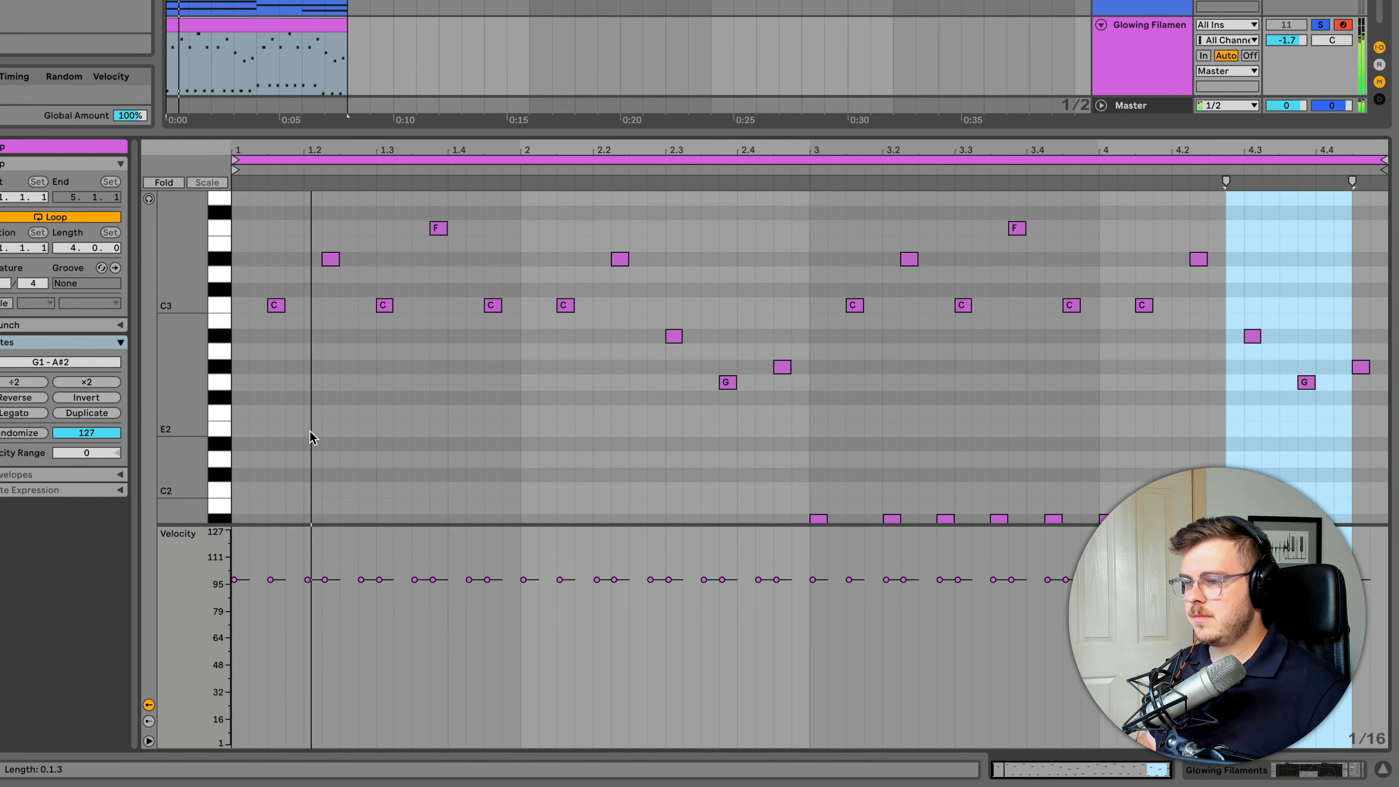
key("space")
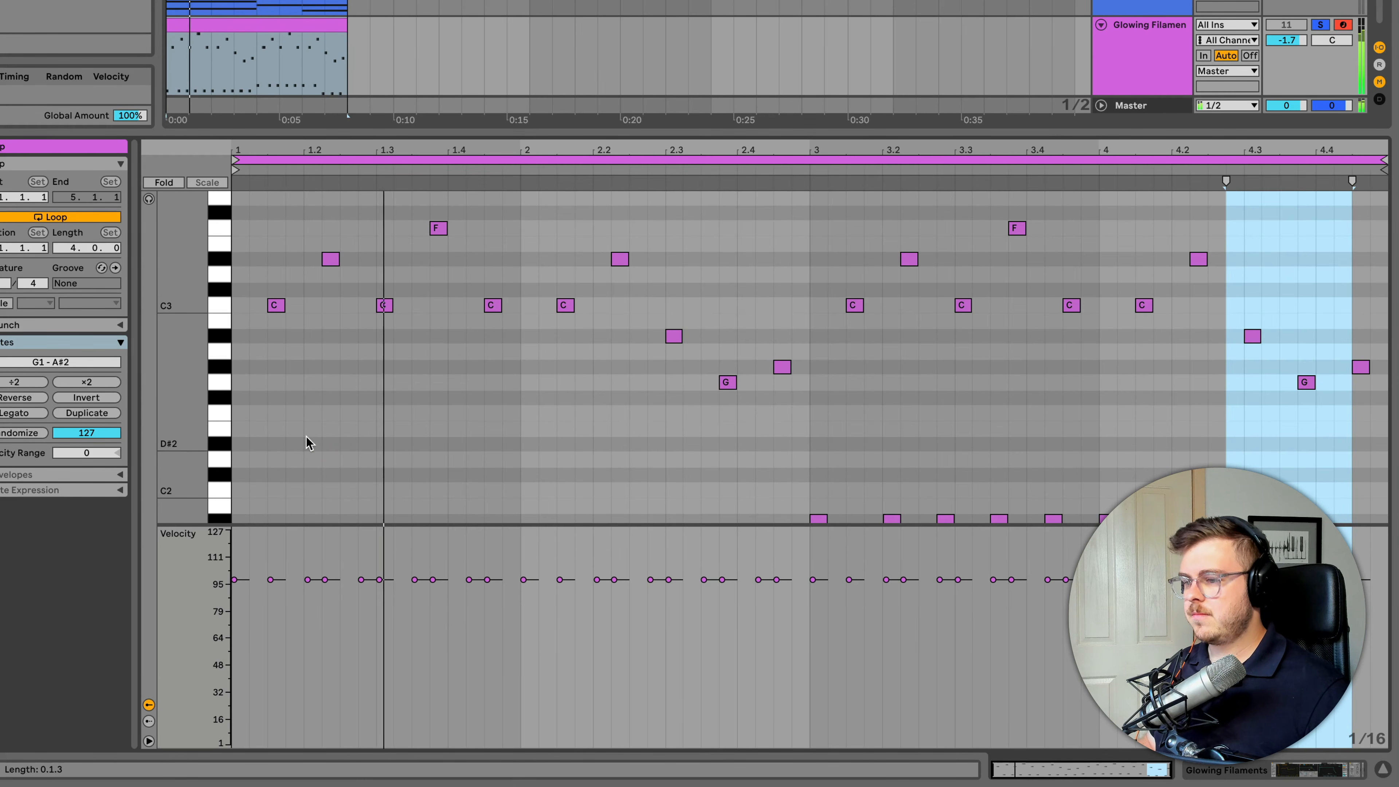
left_click(1130, 45)
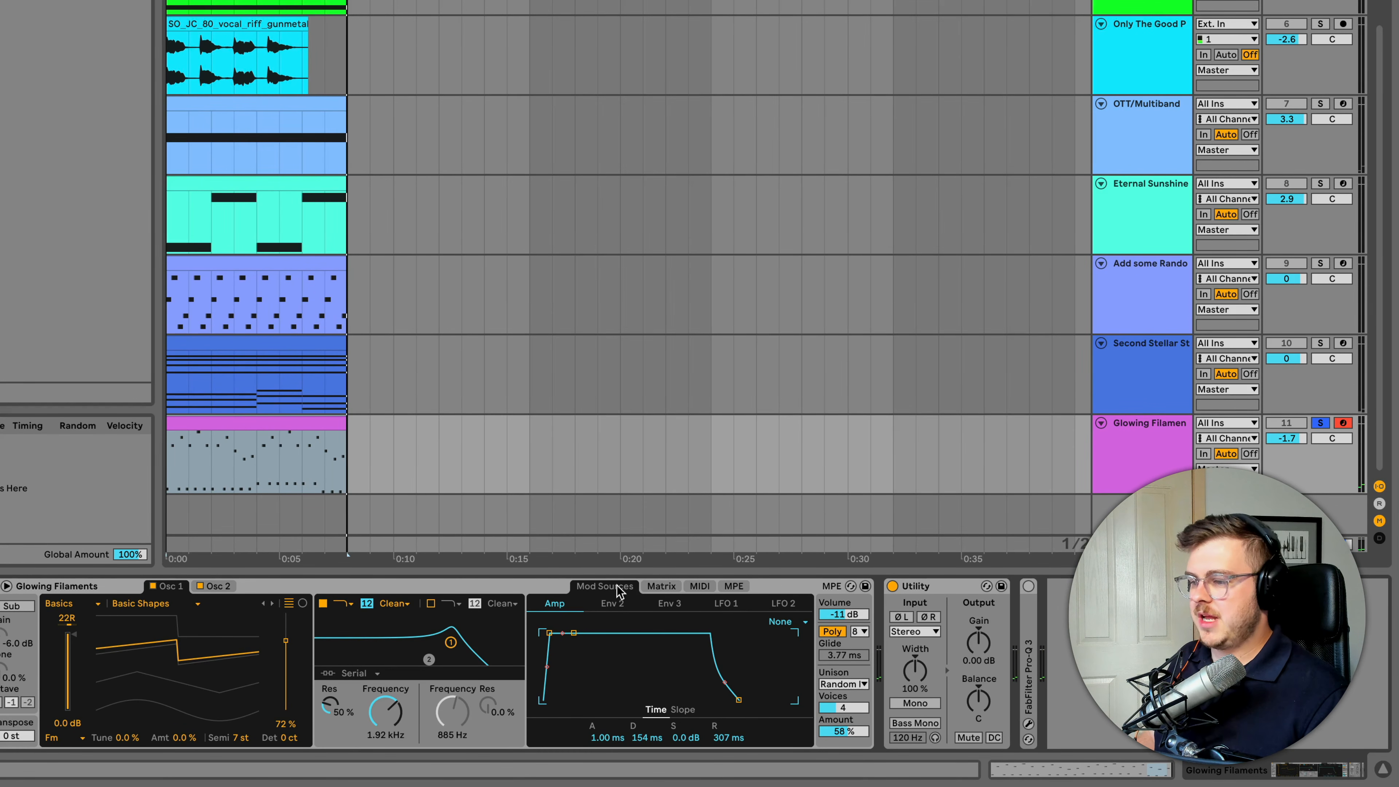
Examine the Glowing Filaments modulation matrix and modulation sources, and audition the track
left_click(657, 588)
left_click(604, 588)
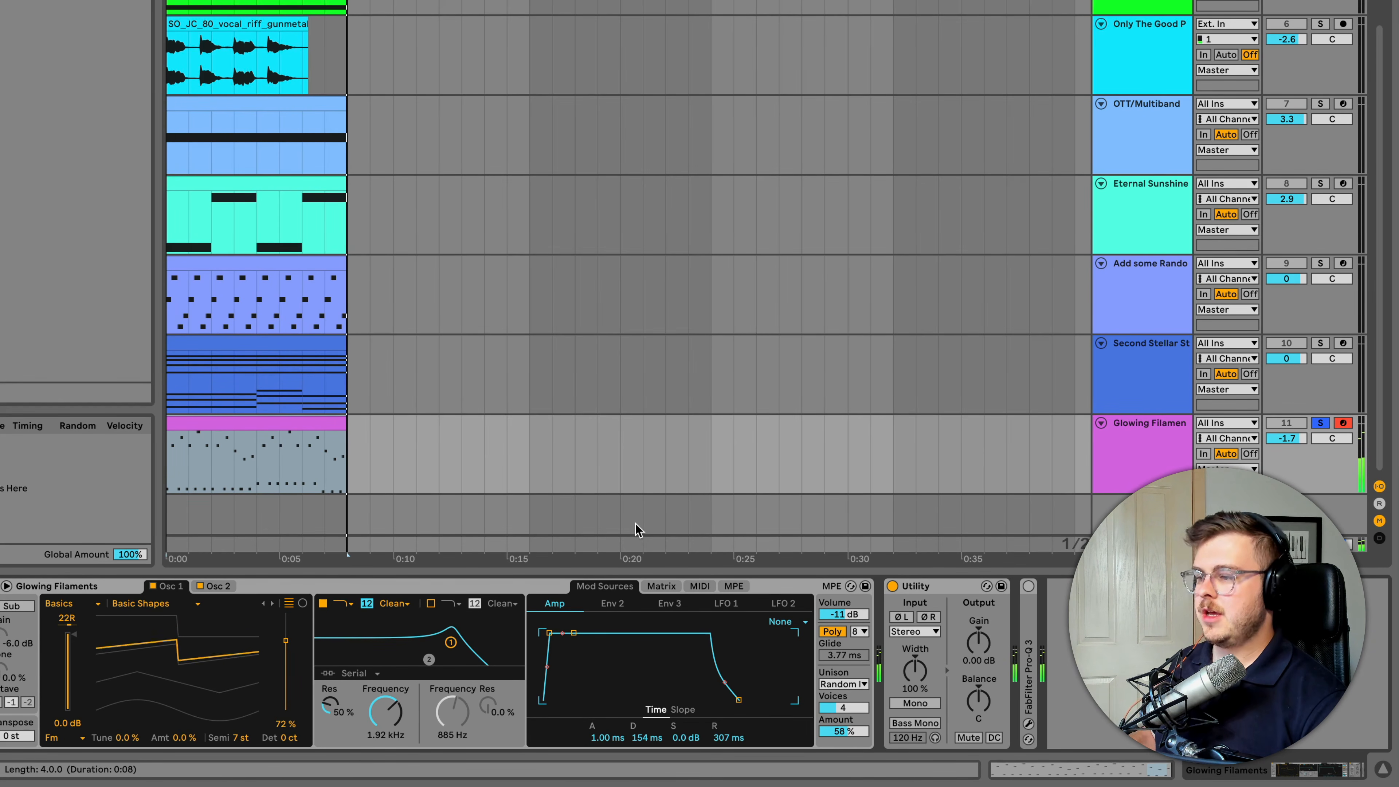
key("space")
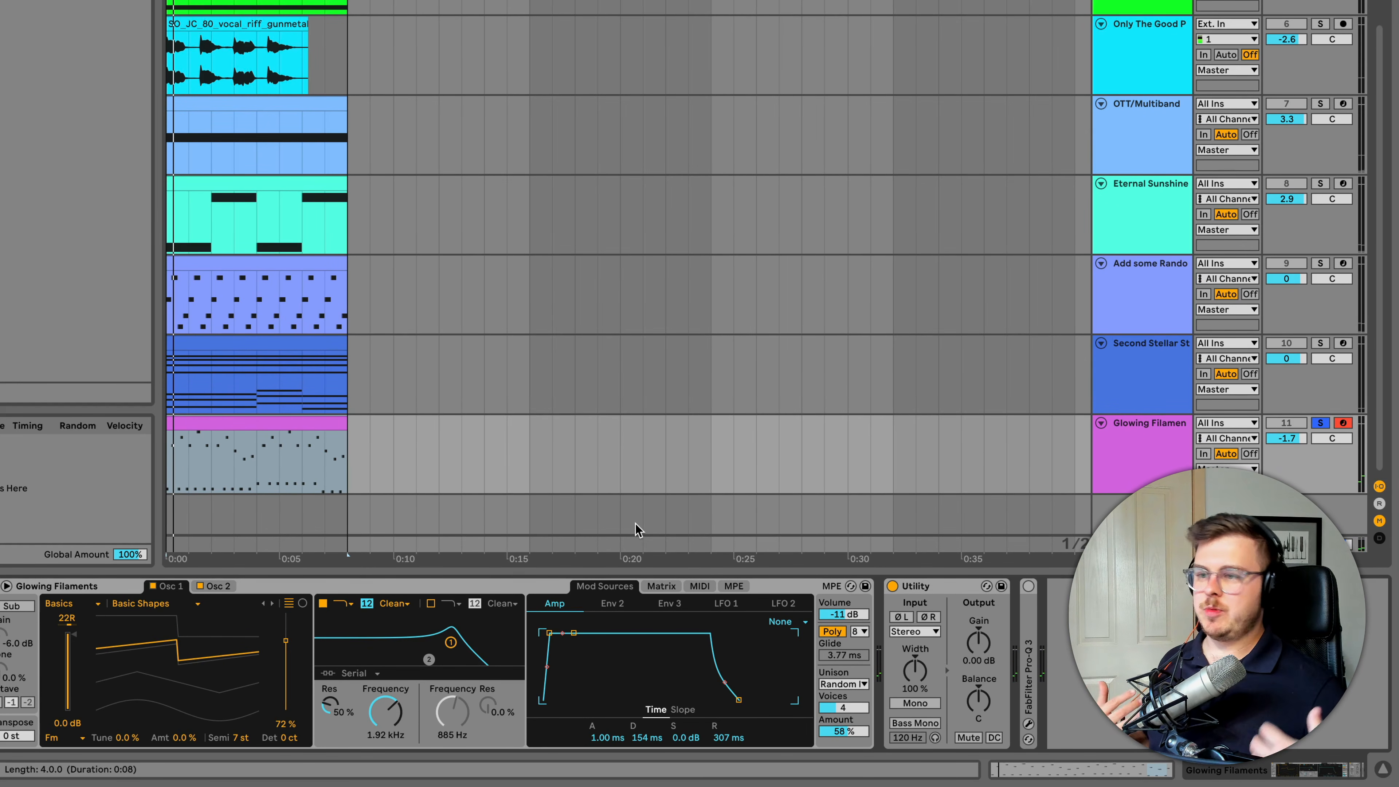